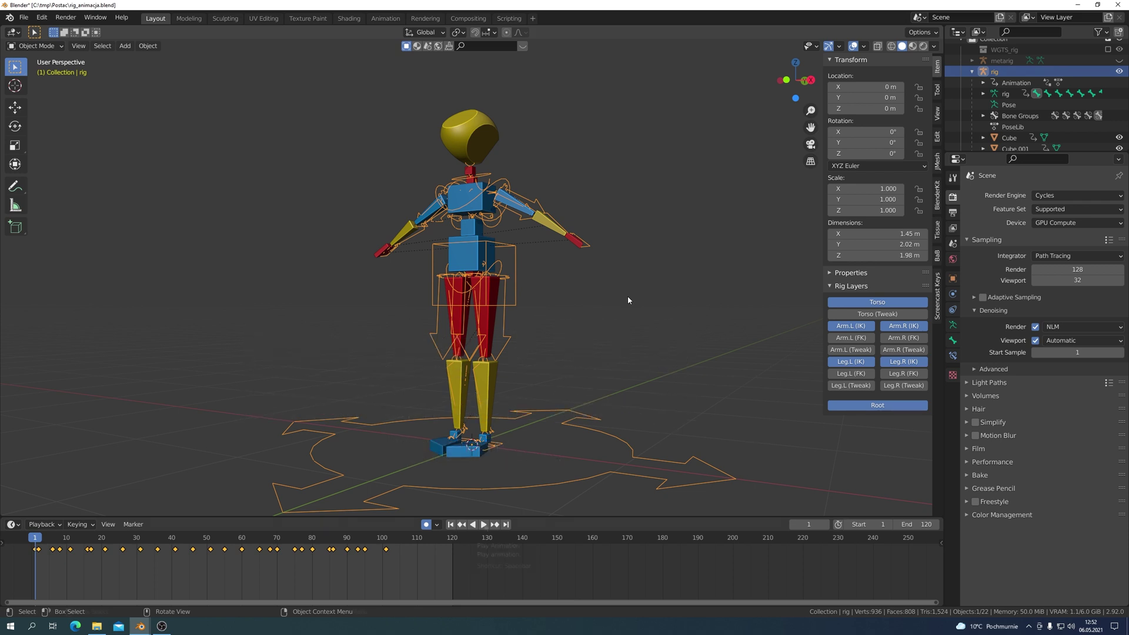
Start timeline playback to preview the mannequin rig's motion
key("space")
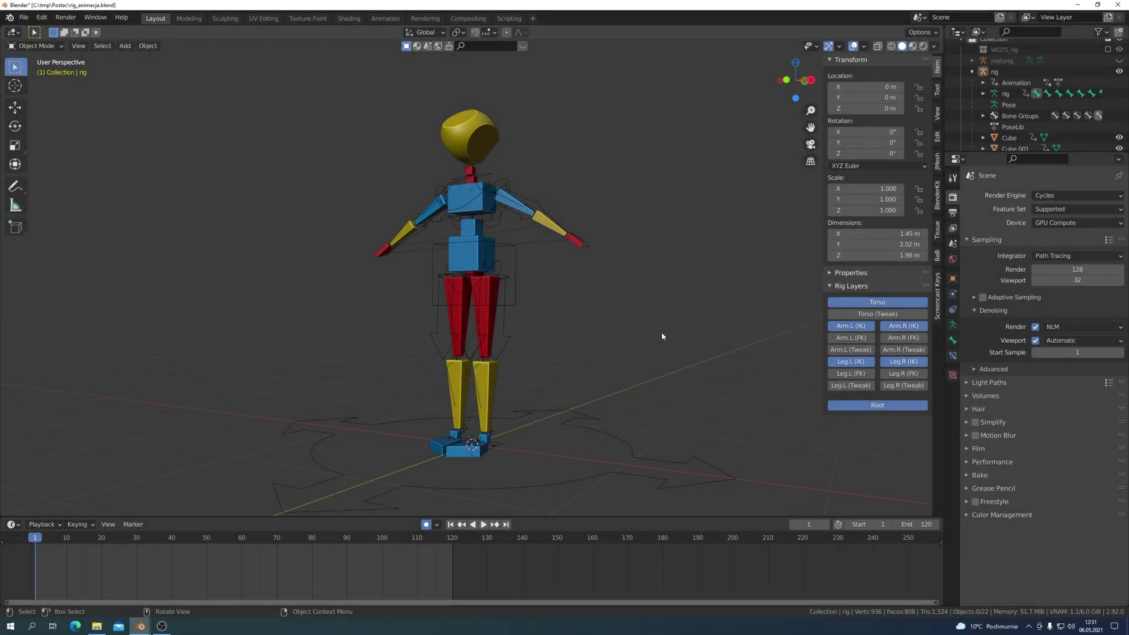
Inspect the head sphere, chest, abdomen and forearm cubes, then select the rig armature
left_click(477, 131)
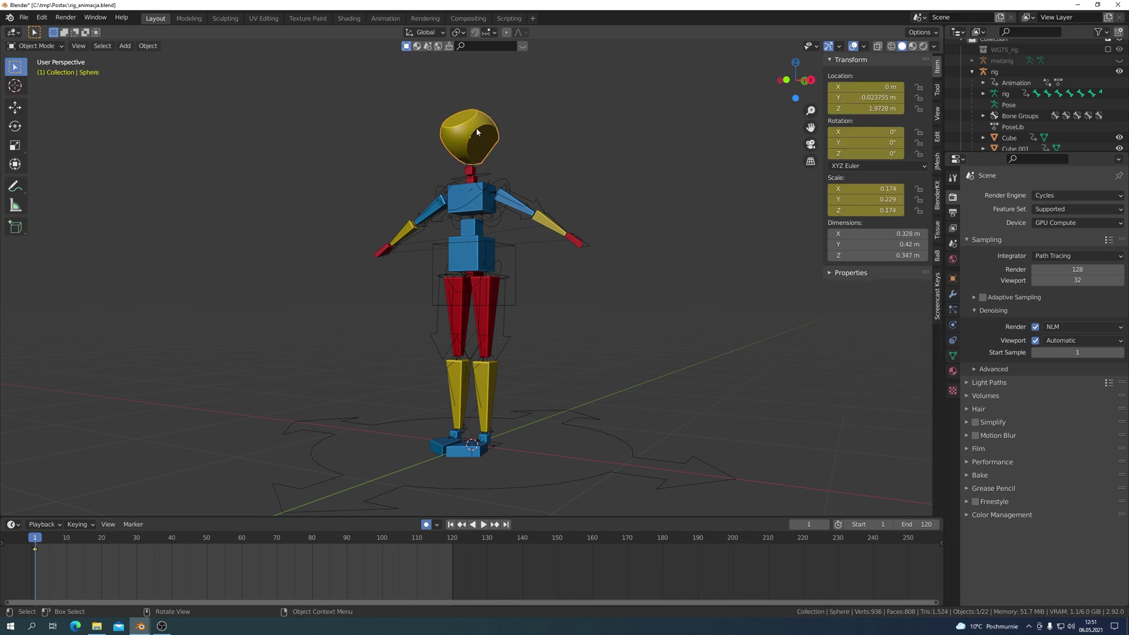
left_click(478, 212)
left_click(460, 255)
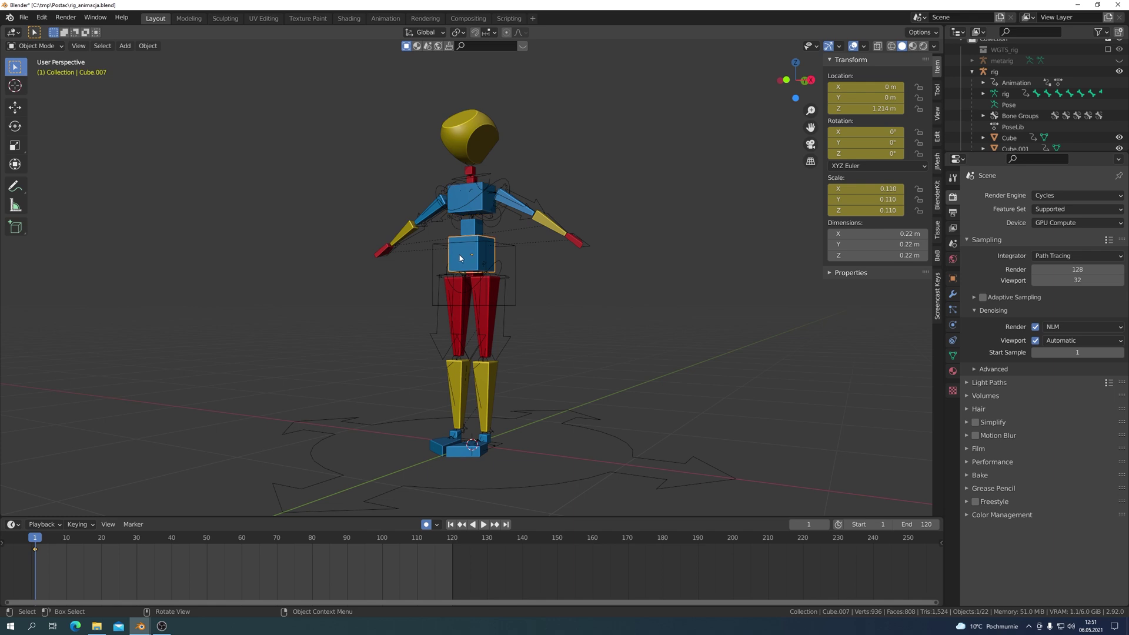
left_click(561, 235)
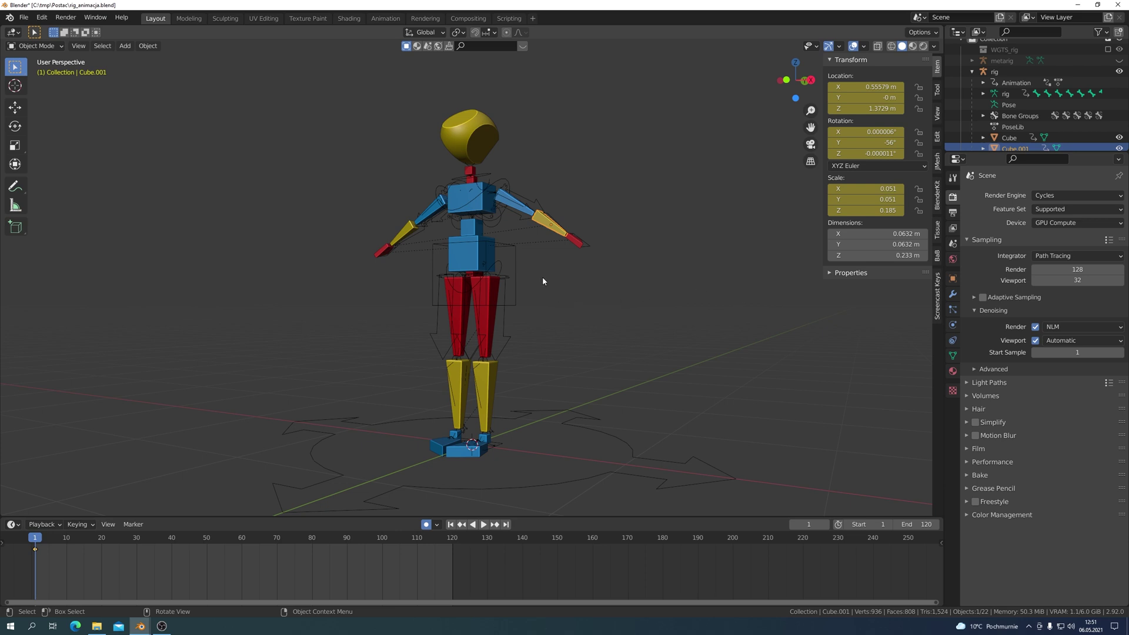
left_click(515, 271)
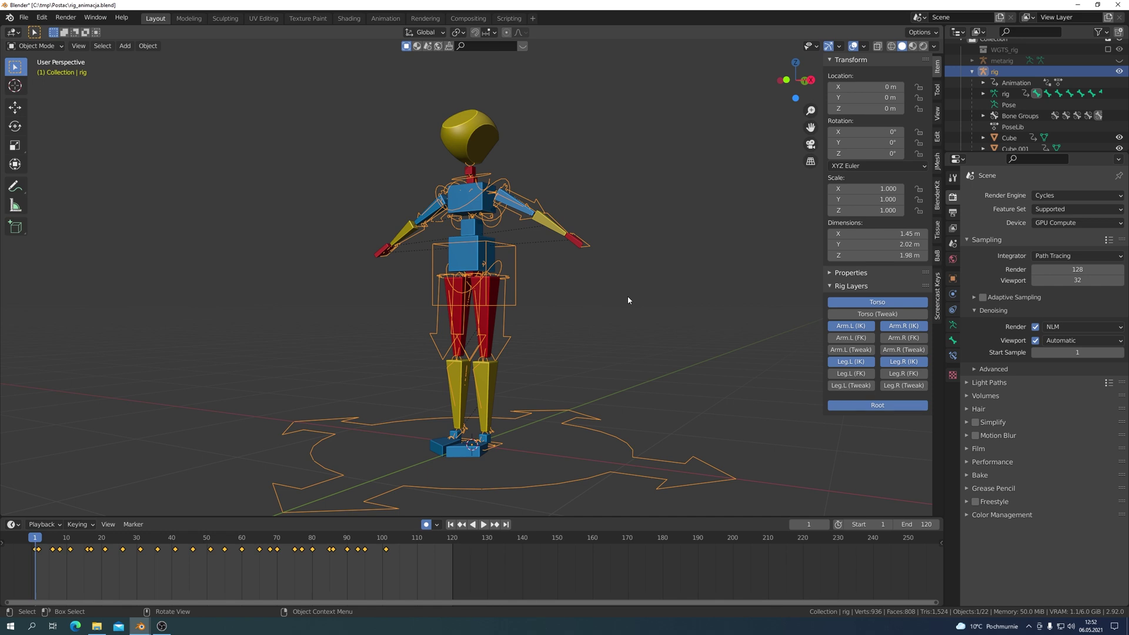
mouse_move(140, 626)
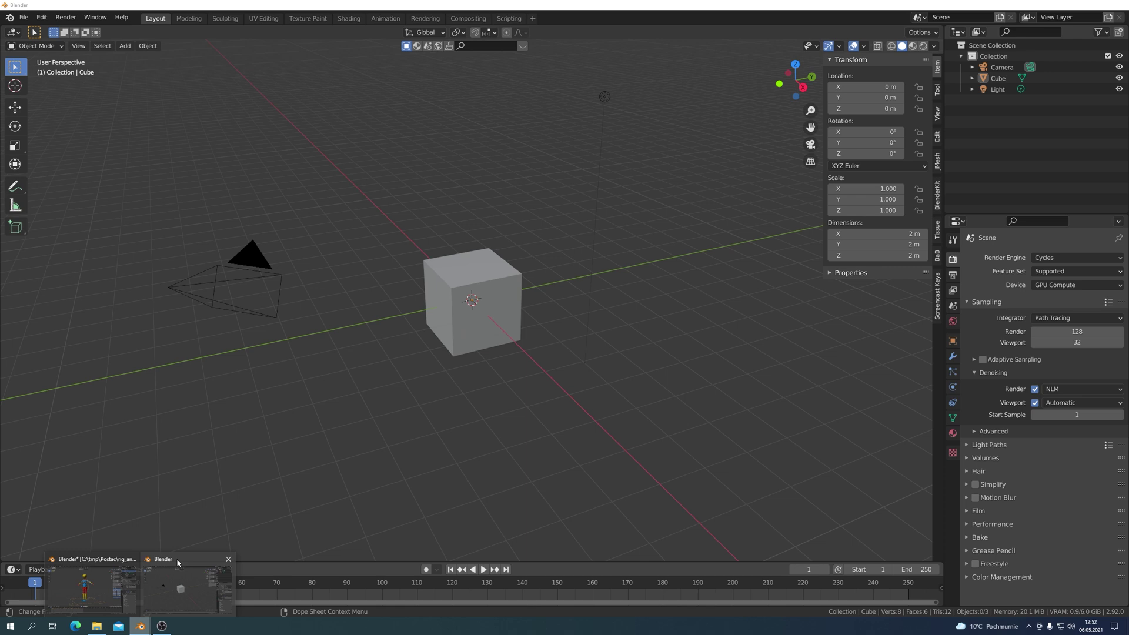
In the second Blender window, delete the default camera, cube and light
left_click(176, 558)
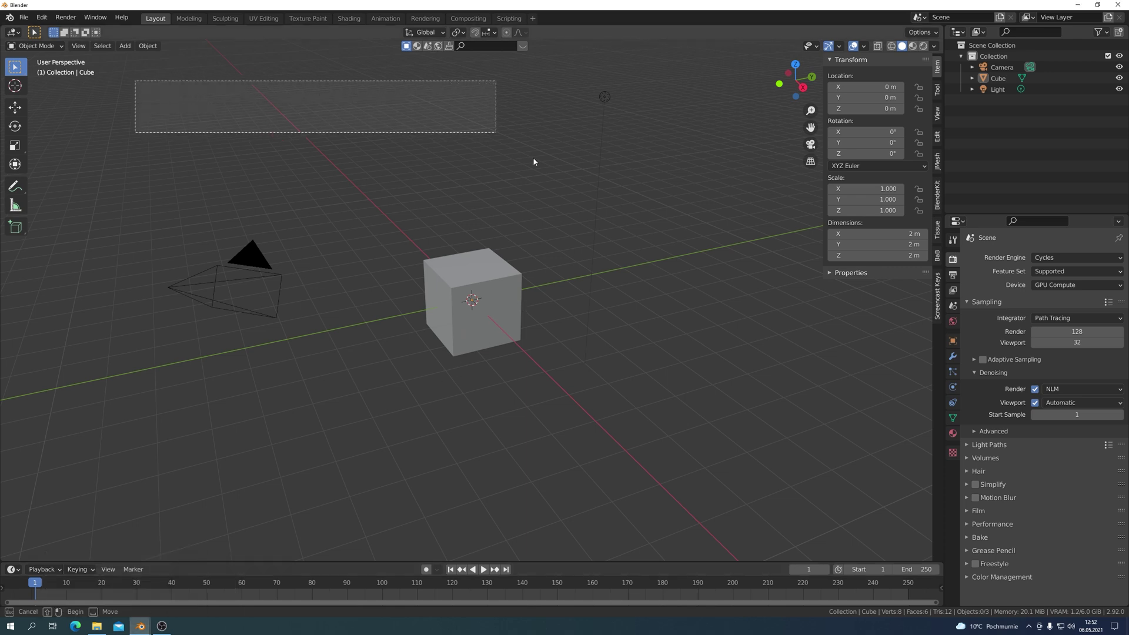
left_click_drag(136, 85, 673, 449)
key("x")
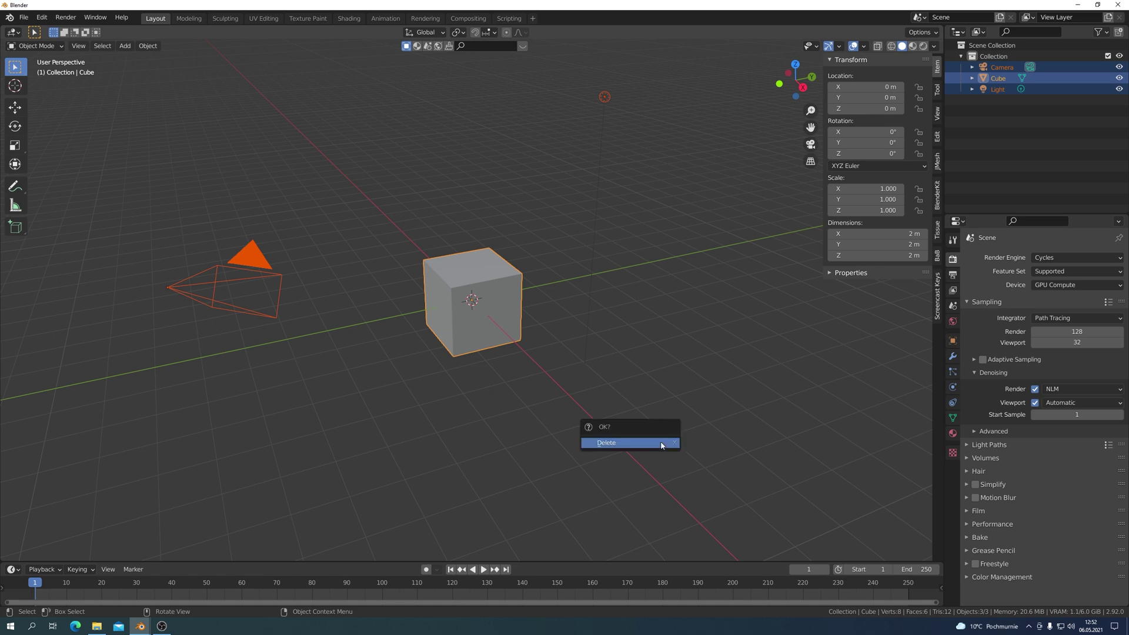
left_click(661, 444)
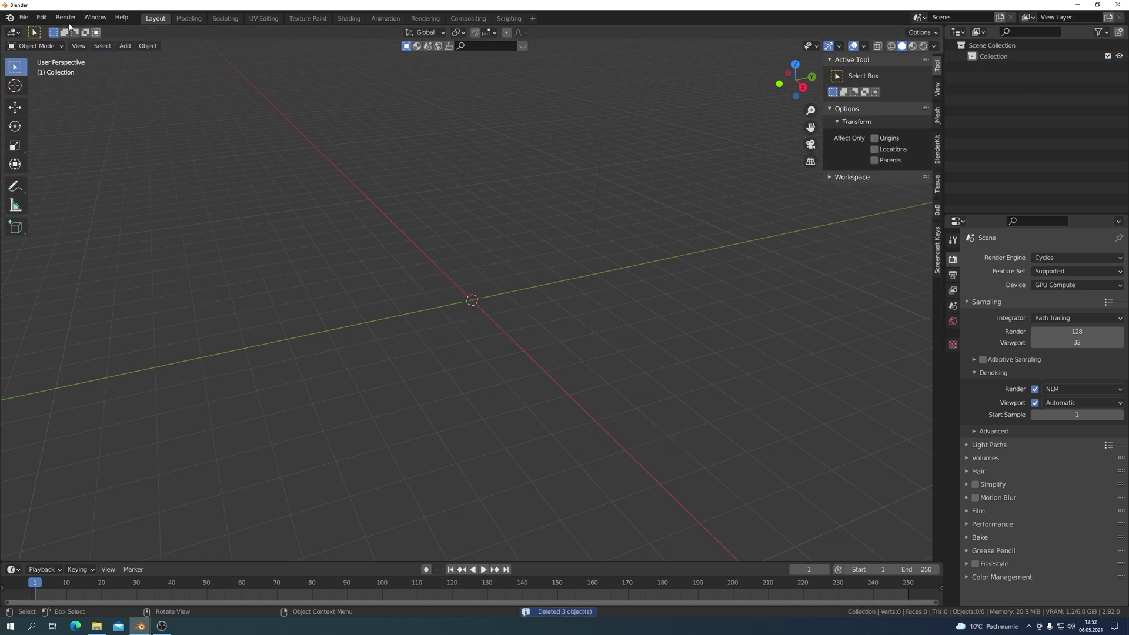
Confirm the Rigify add-on is enabled in Preferences by searching add-ons for 'rig'
left_click(41, 17)
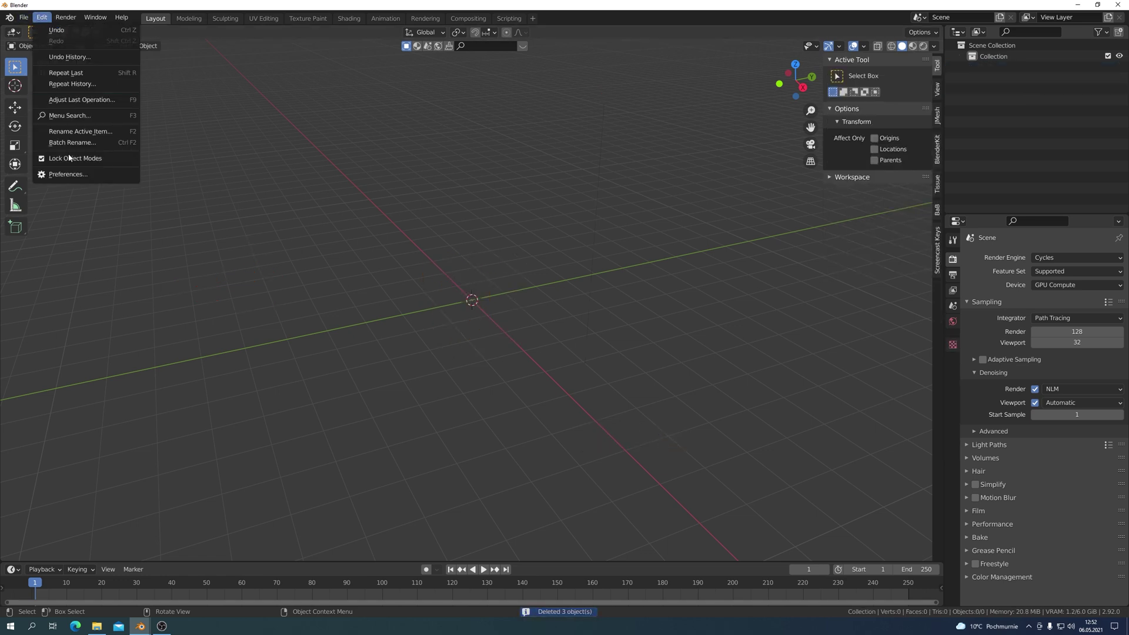
left_click(68, 174)
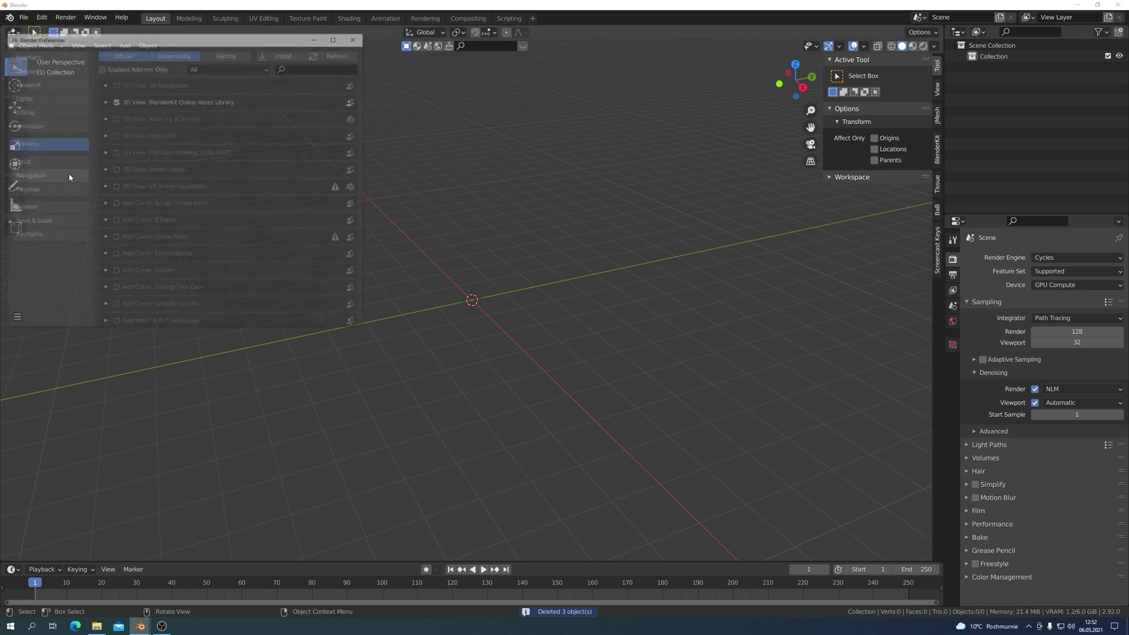
left_click(299, 68)
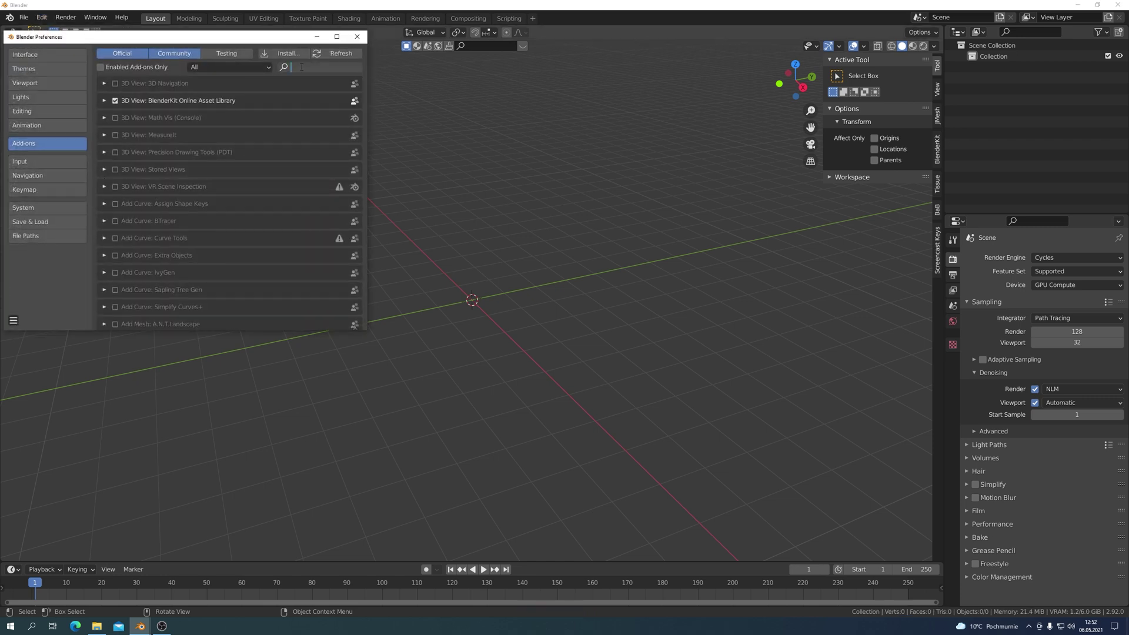
type("rig")
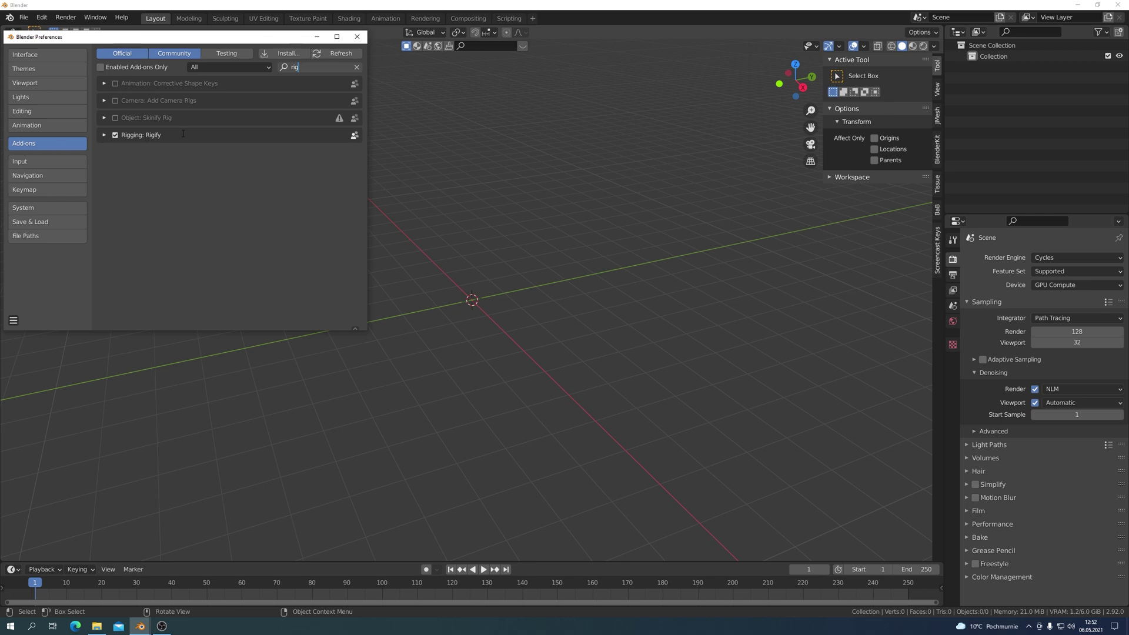
left_click(356, 37)
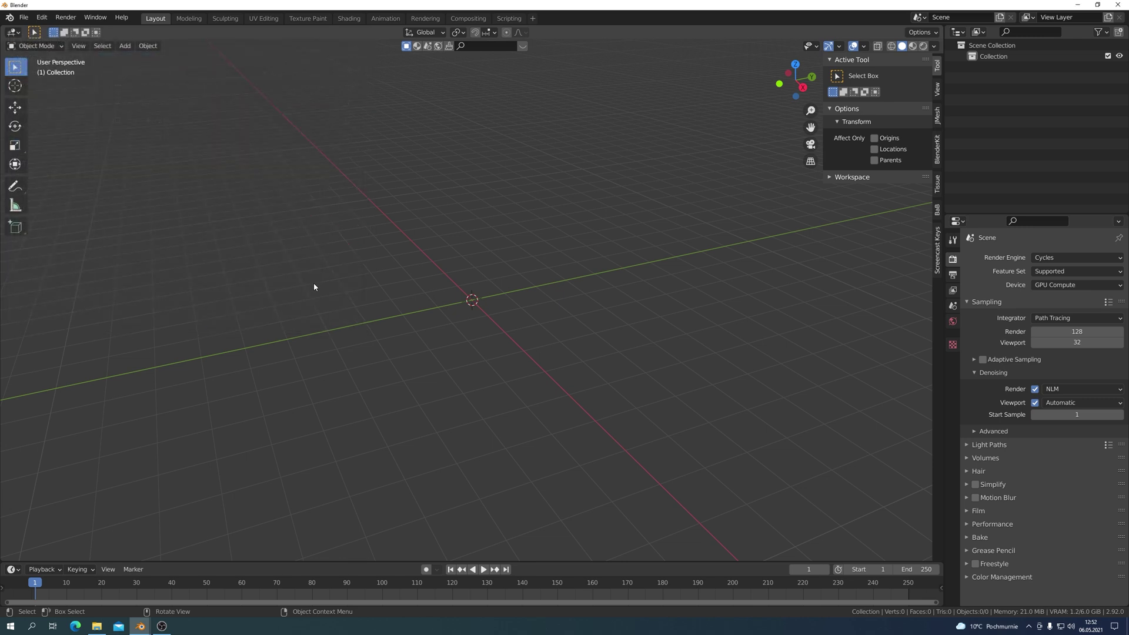
Add a Basic Human metarig and zoom in on it in the front view
left_click(125, 47)
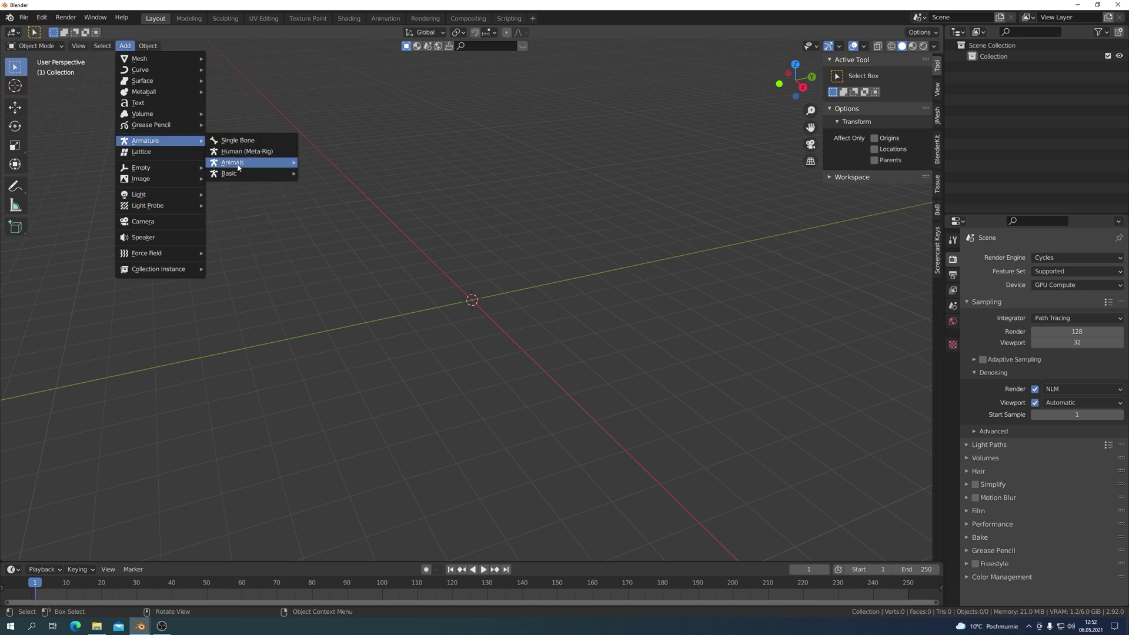
mouse_move(229, 173)
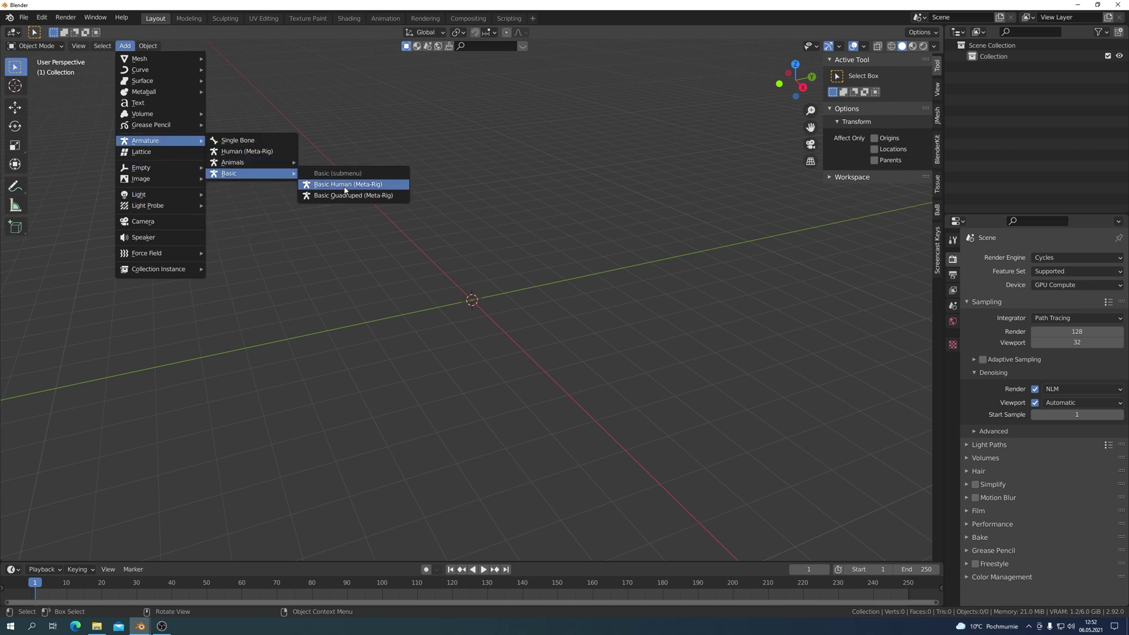
left_click(345, 187)
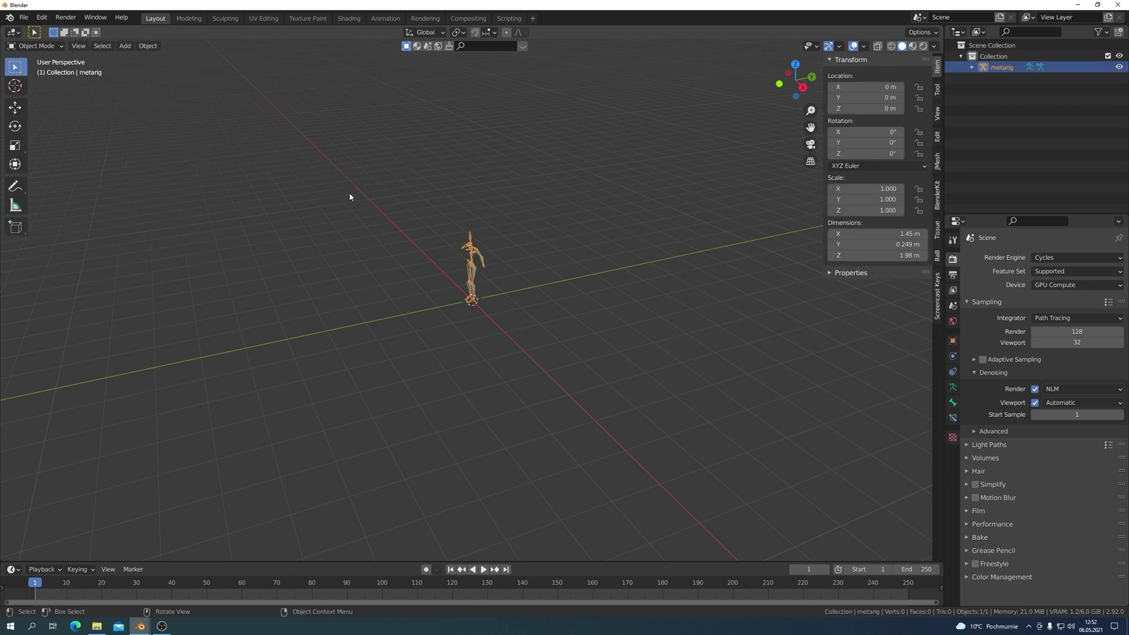
key("KP_1")
scroll(482, 308, "up", 5)
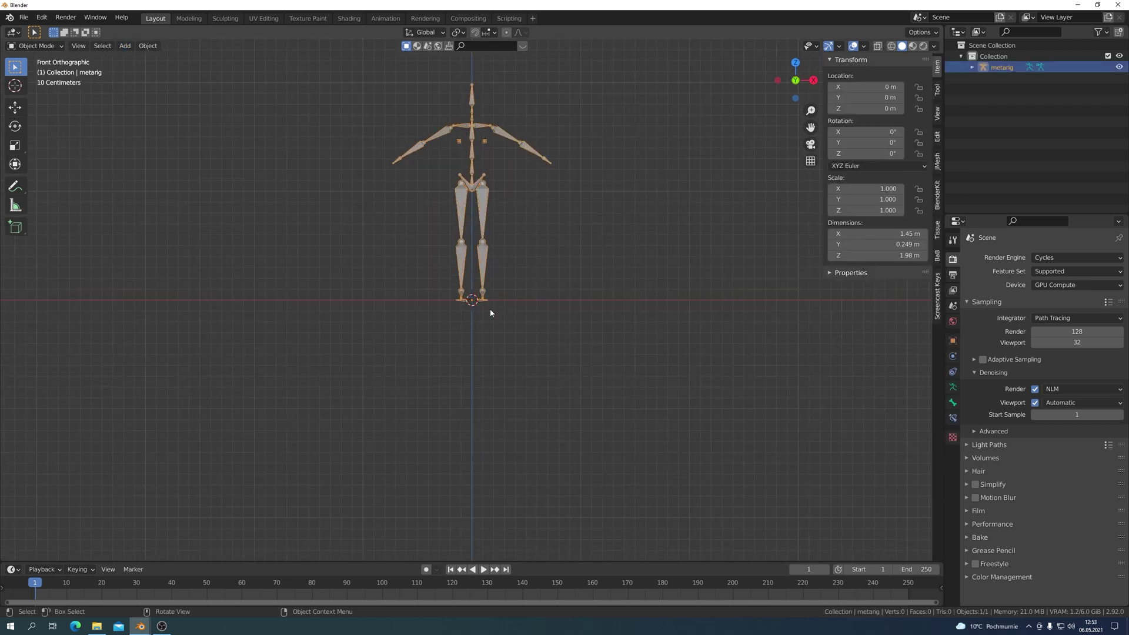
scroll(579, 294, "up", 1)
scroll(581, 303, "up", 1)
scroll(581, 302, "up", 1)
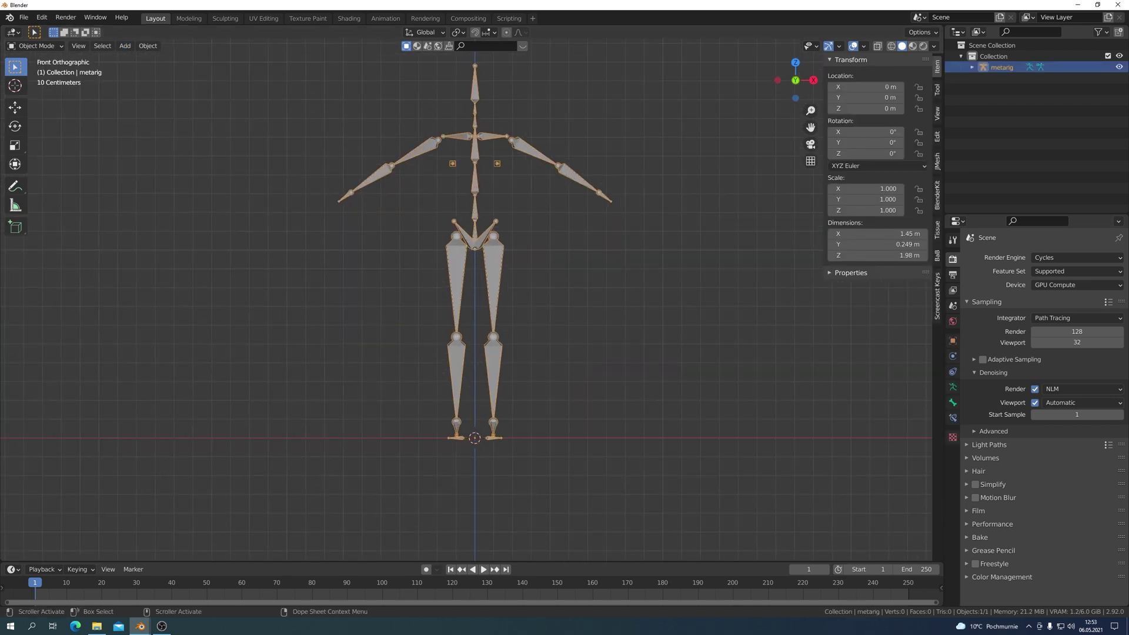
Resize the timeline and adjust the zoom to frame the metarig in the 3D view
left_click_drag(555, 562, 556, 395)
scroll(595, 295, "down", 1)
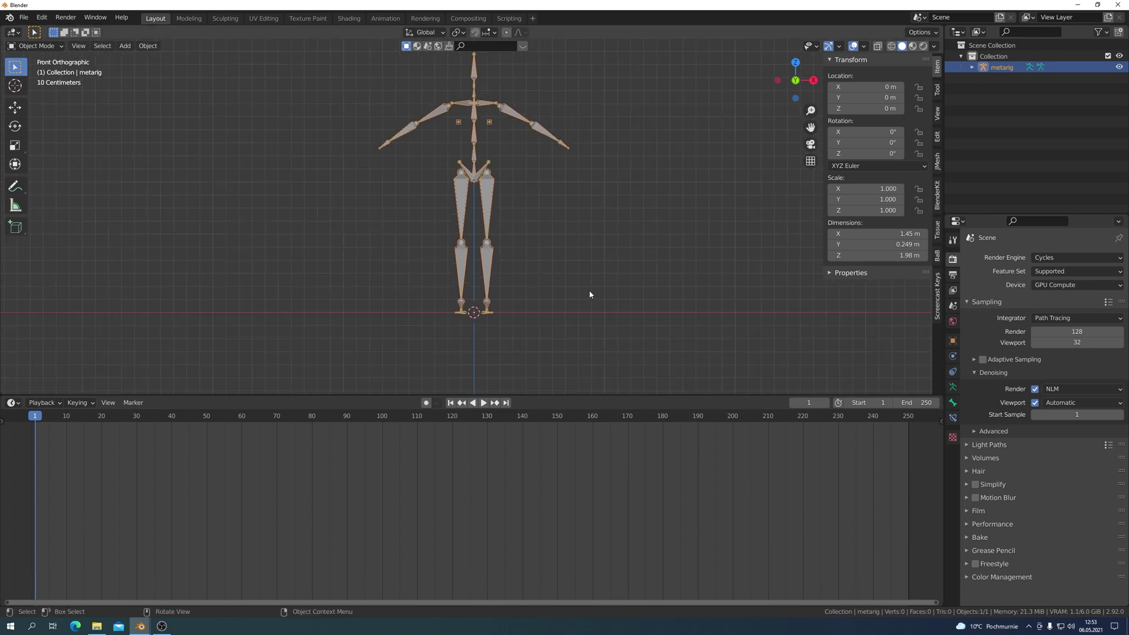
scroll(575, 319, "down", 2)
scroll(584, 315, "up", 1)
scroll(584, 315, "up", 1)
scroll(585, 315, "up", 1)
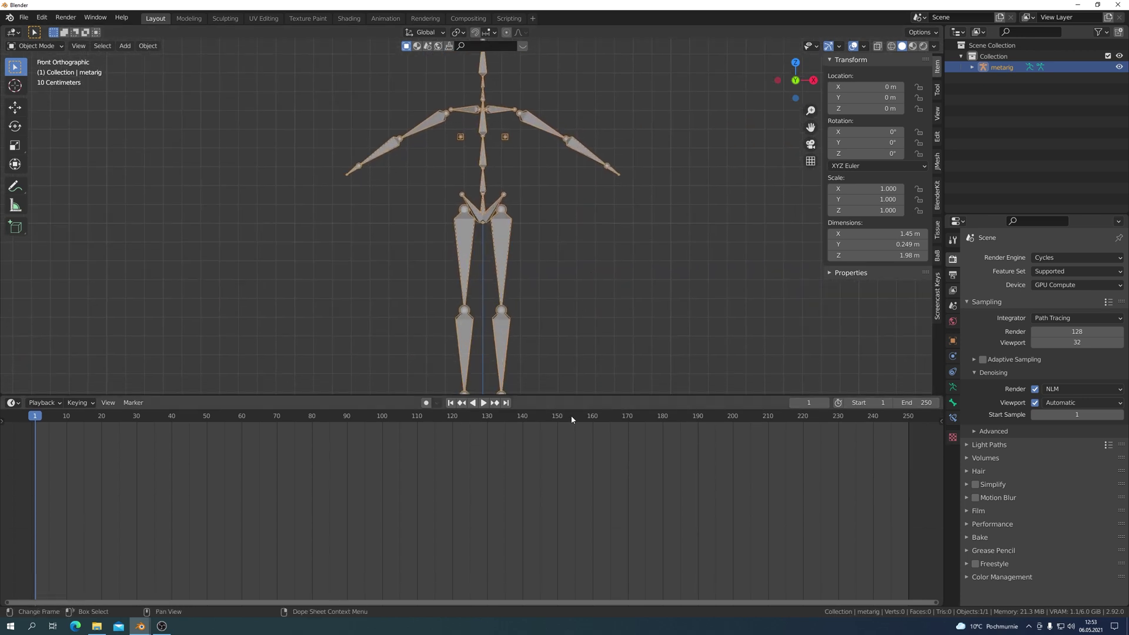
left_click_drag(569, 397, 579, 497)
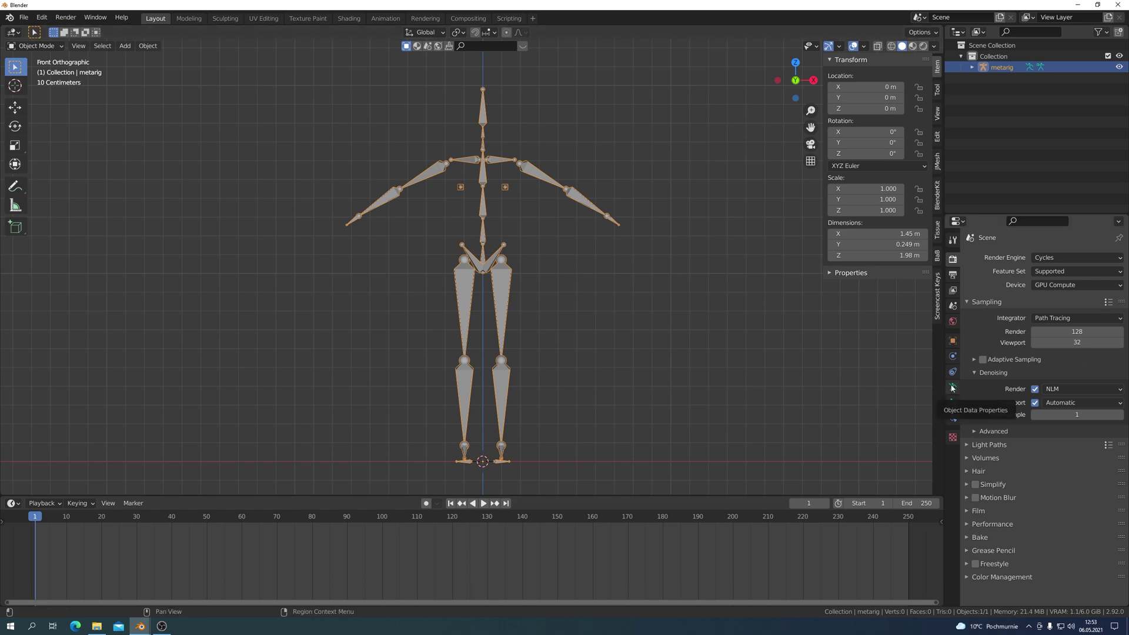
Use Generate Rig in the metarig's Object Data properties to create the control rig
left_click(953, 388)
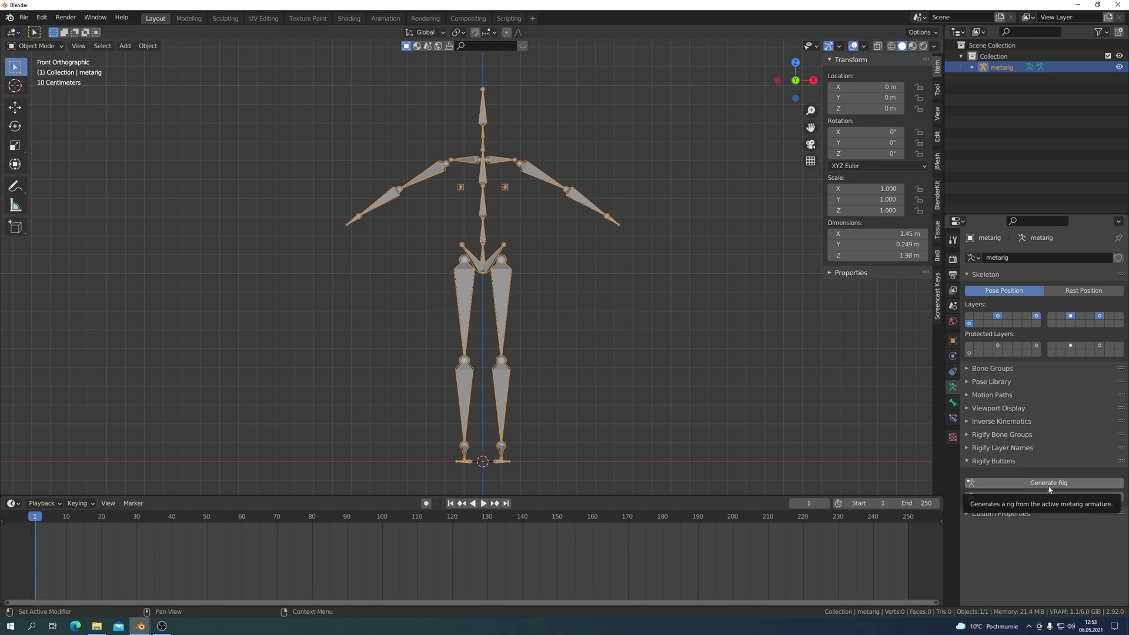
left_click(1046, 484)
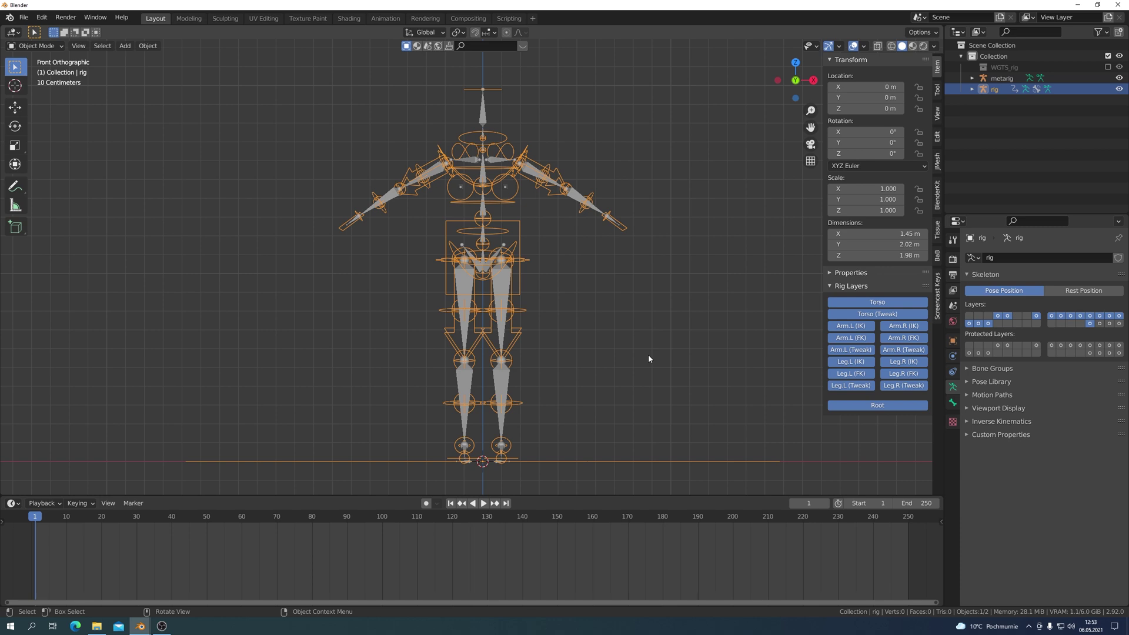
Hide the metarig and turn off the Torso (Tweak) and arm and leg tweak layers
left_click(1119, 78)
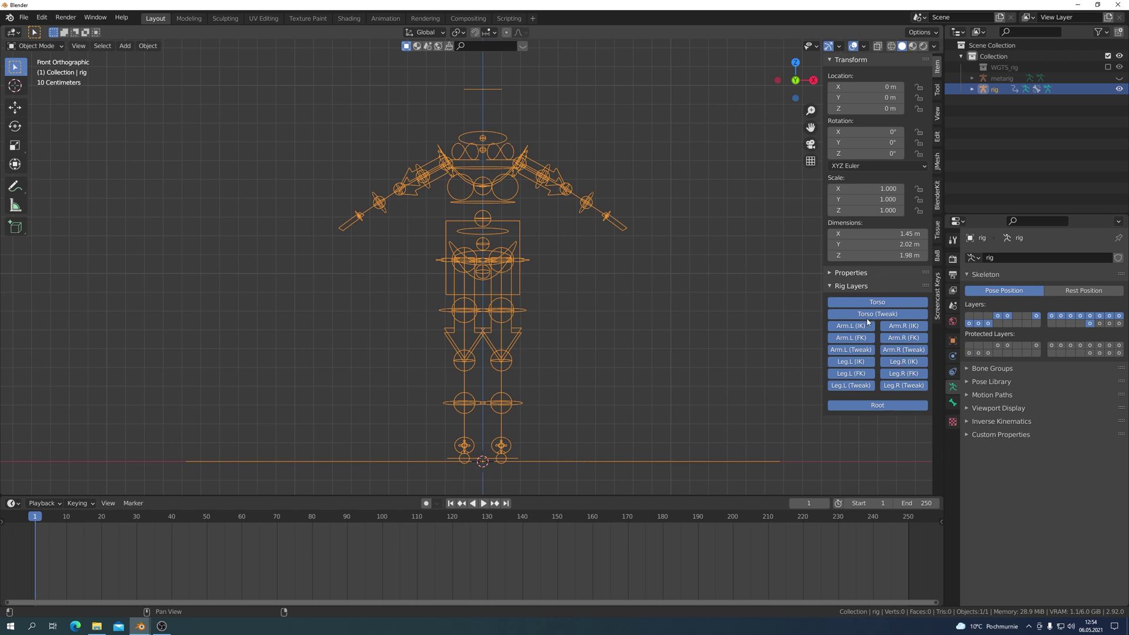
left_click(889, 316)
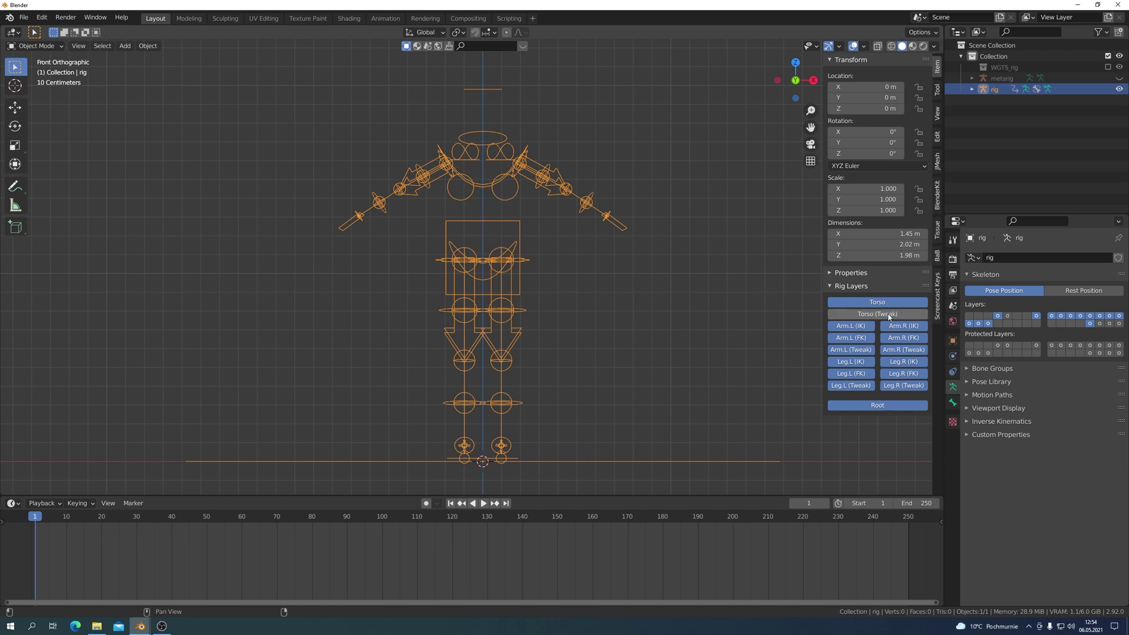
left_click(904, 350)
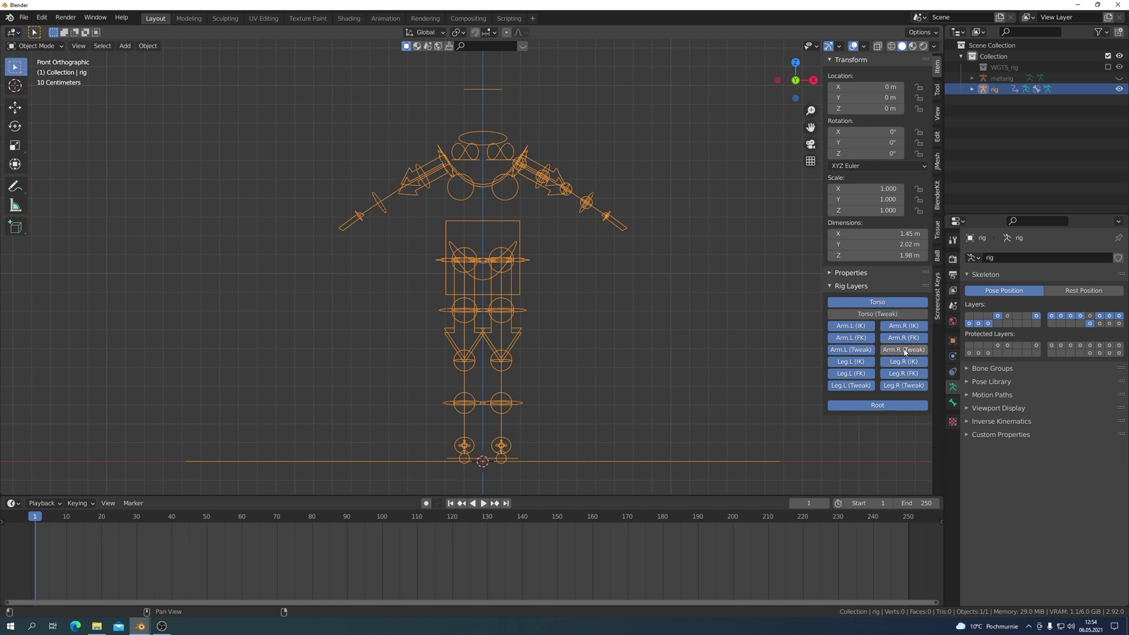
left_click(850, 349)
left_click(909, 387)
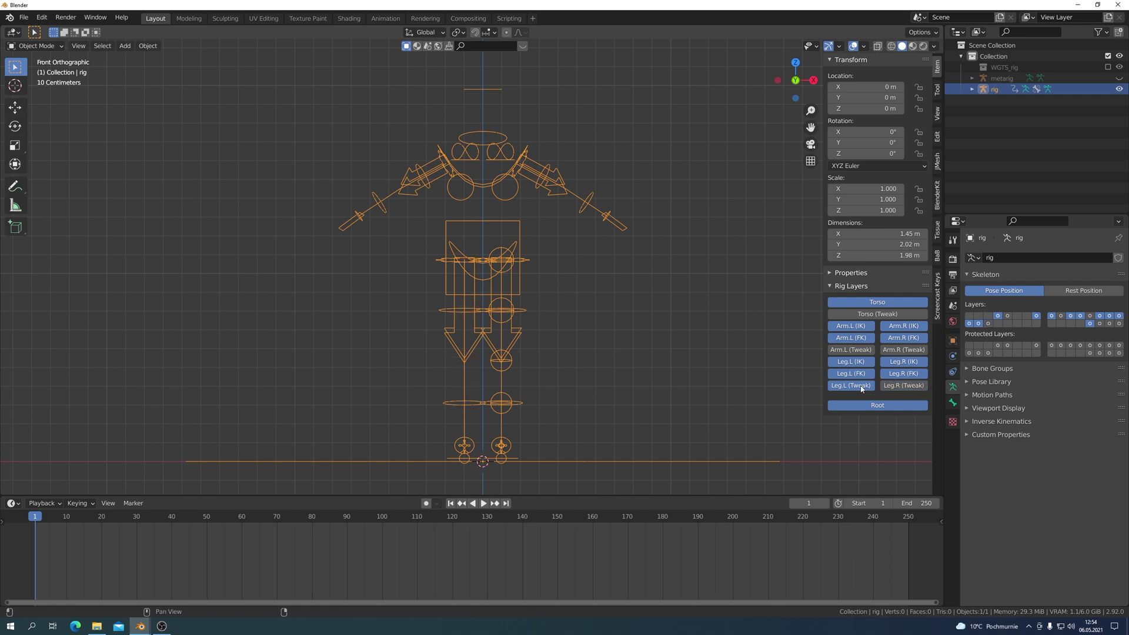
left_click(861, 386)
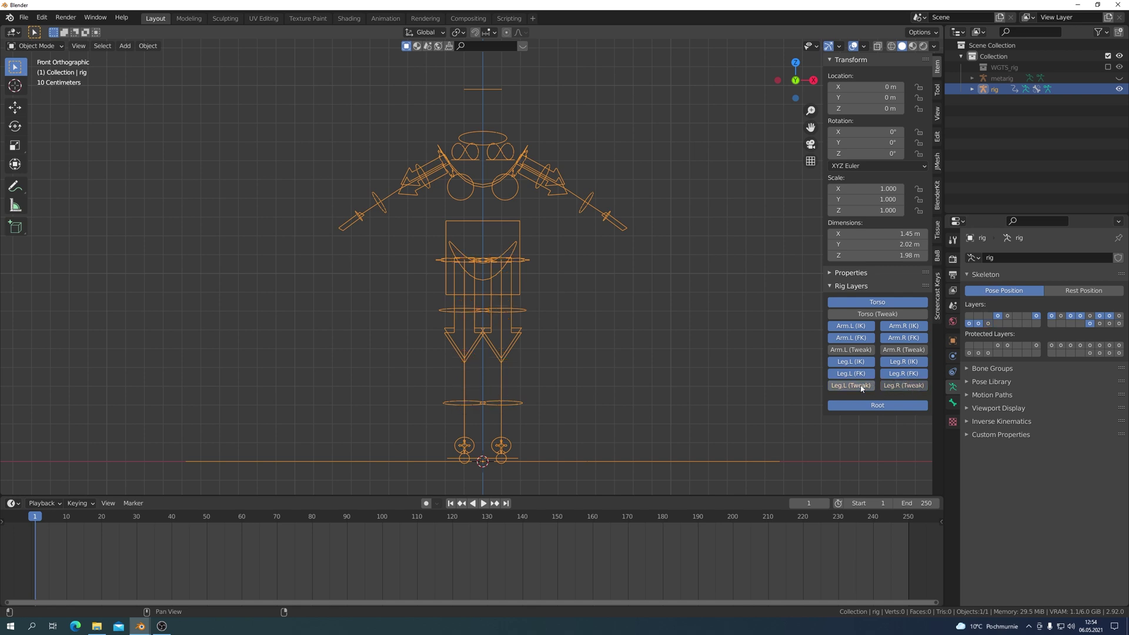
Turn off the arm and leg FK layers and show the last armature layer
left_click(851, 341)
left_click(903, 338)
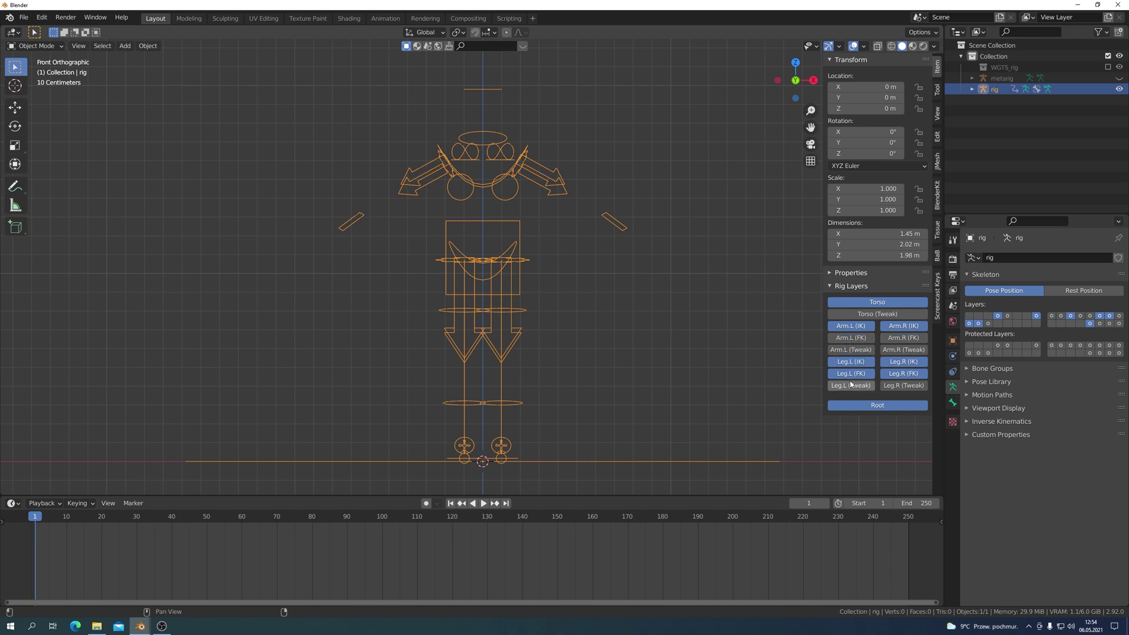
left_click(864, 374)
left_click(896, 377)
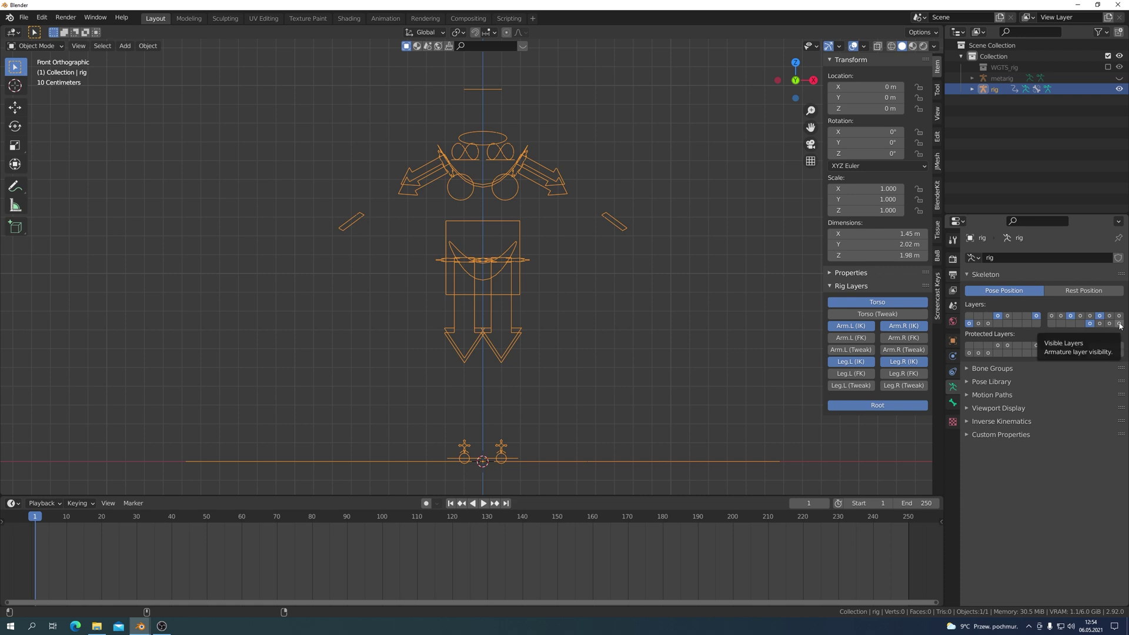
left_click(1119, 323)
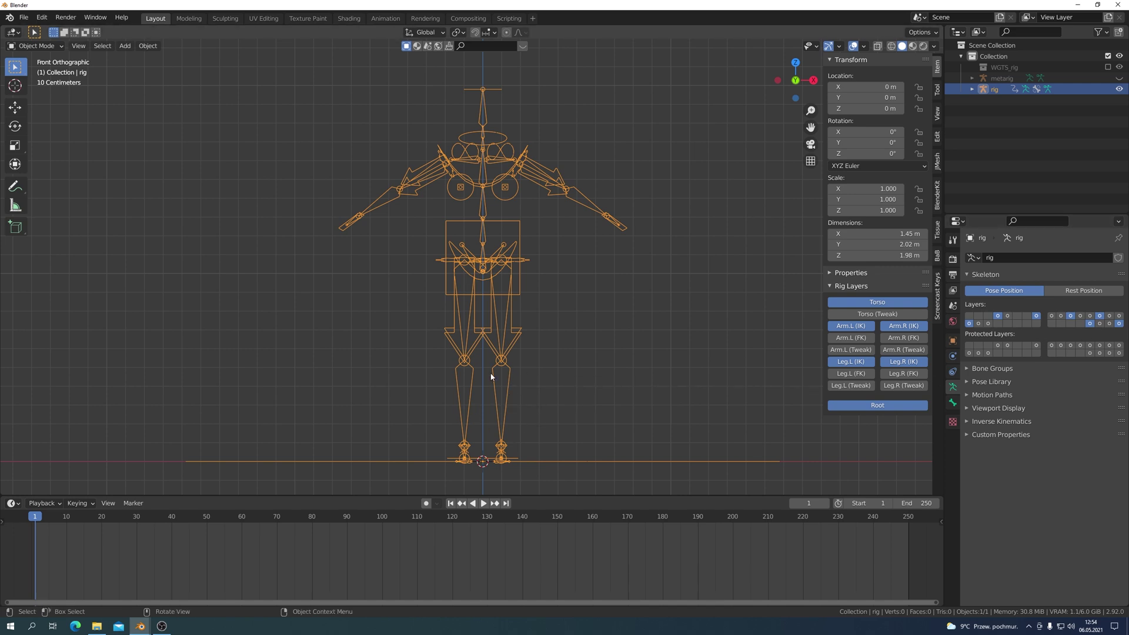
Put the rig in Pose Mode, return to front view, and enable Auto Keying
left_click(59, 47)
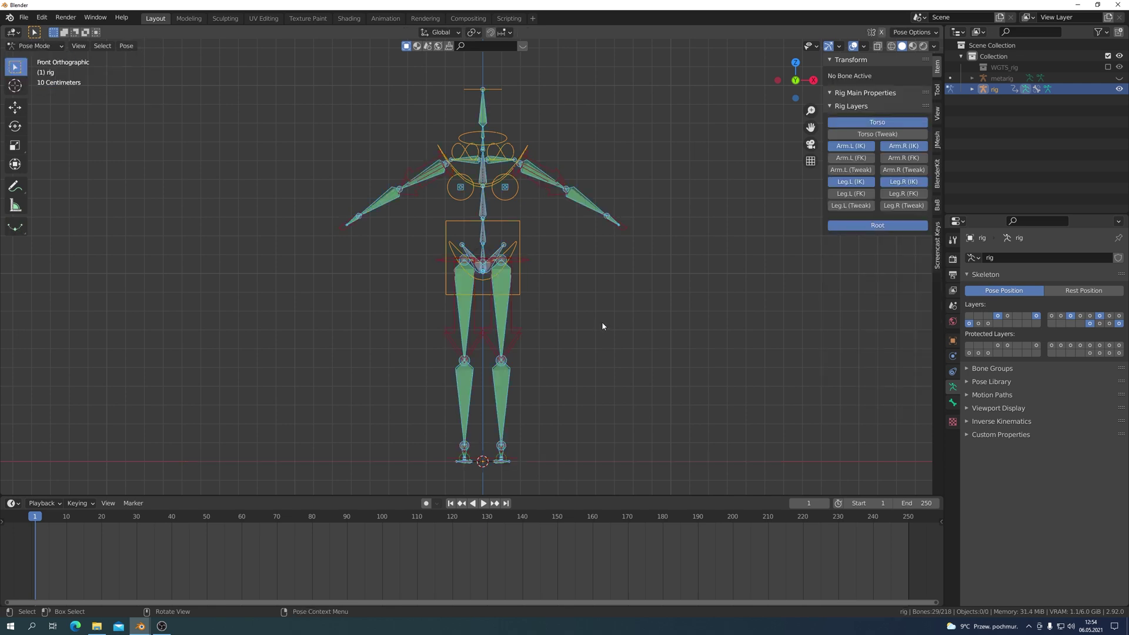
mouse_move(676, 309)
middle_mouse_down()
mouse_move(575, 316)
mouse_move(640, 314)
mouse_move(654, 295)
middle_mouse_up()
key("KP_1")
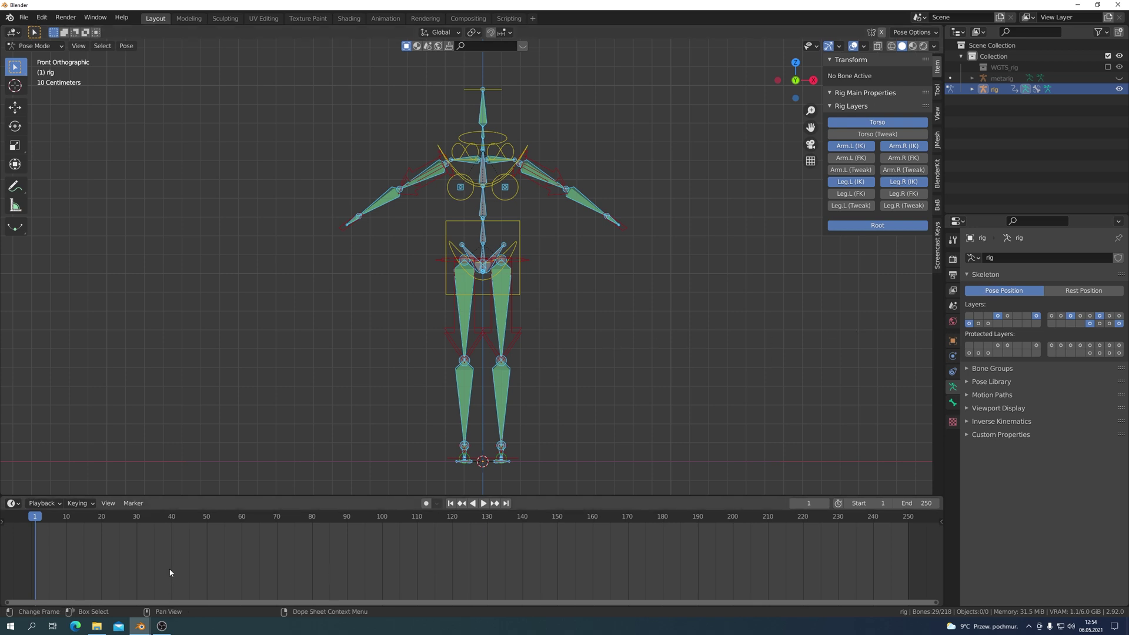
left_click(426, 505)
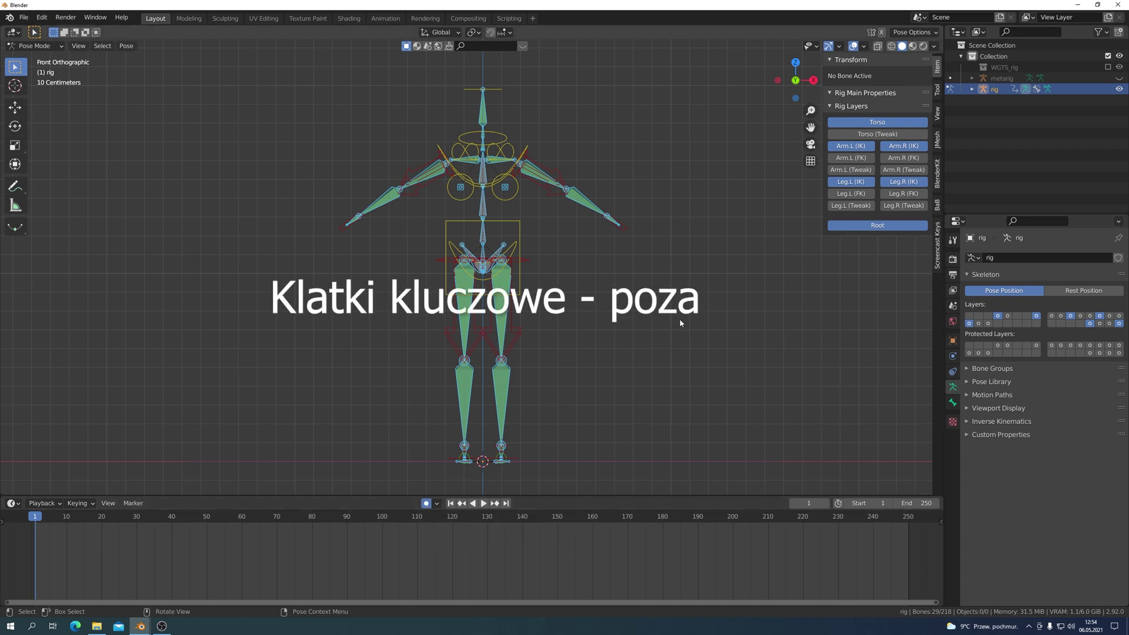
Key all rig bones at frame 1, then advance to frame 30
key("a")
middle_click_drag(679, 318, 642, 344)
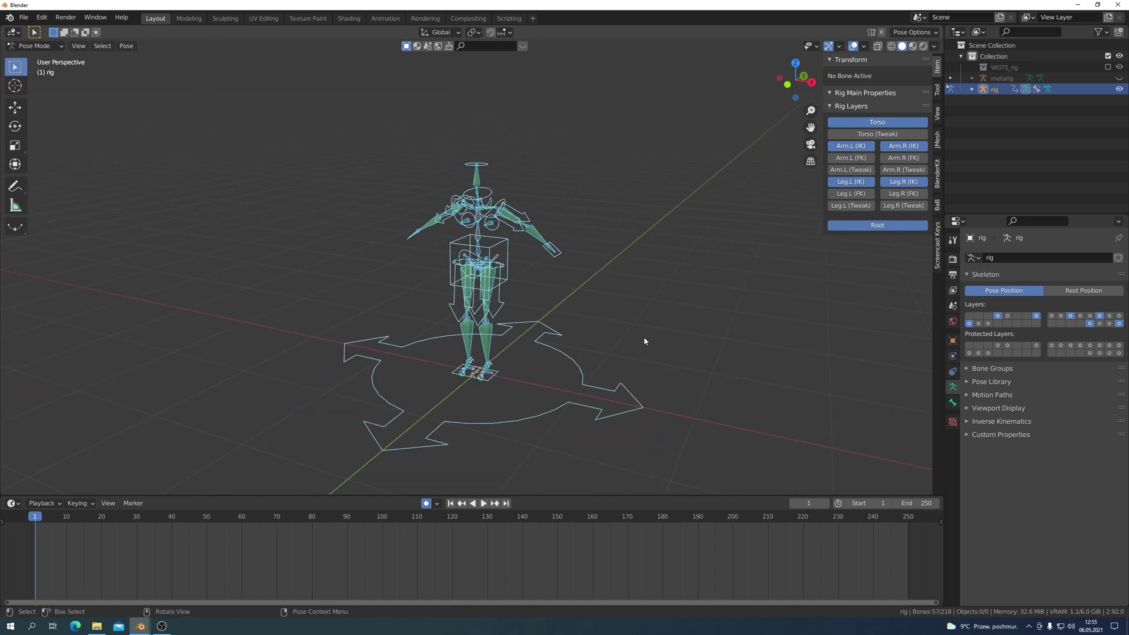
key("g")
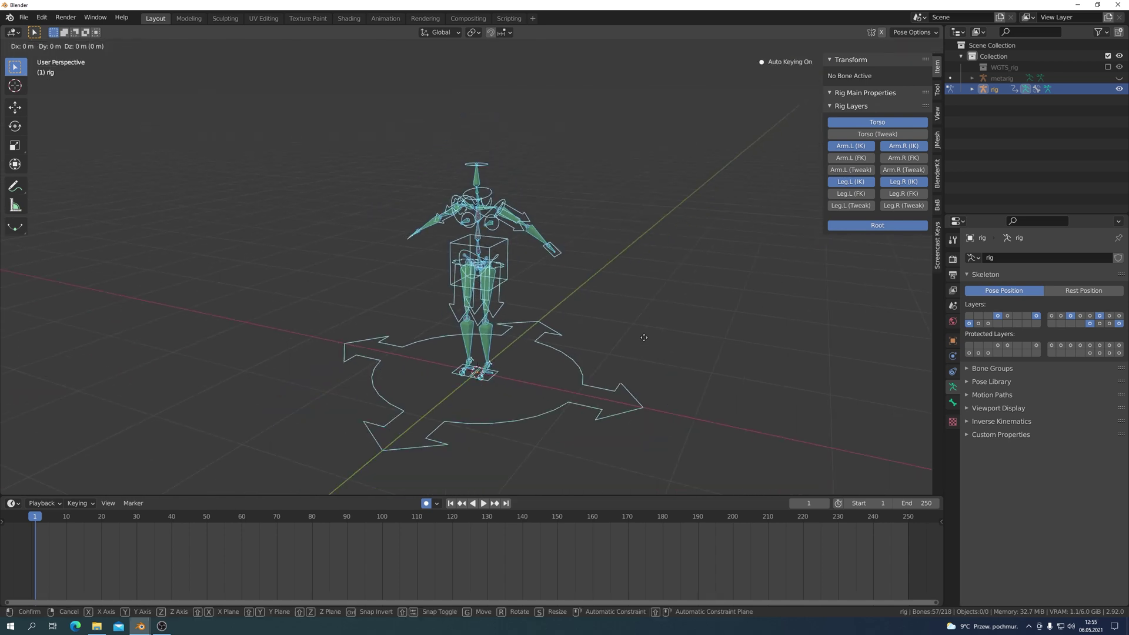
left_click(644, 337)
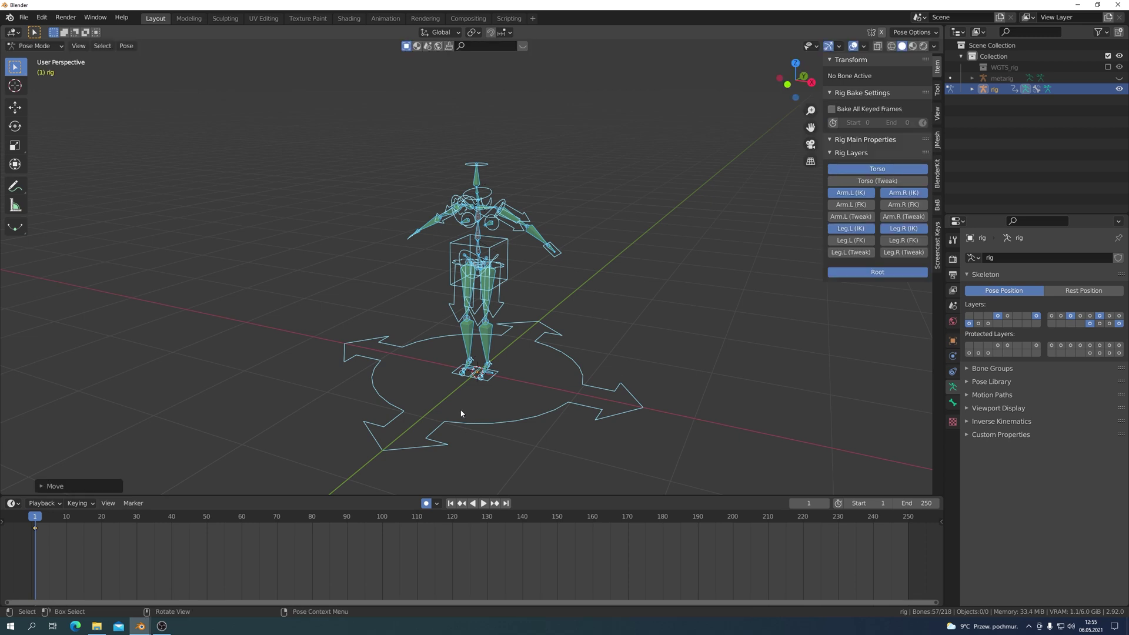
key("KP_1")
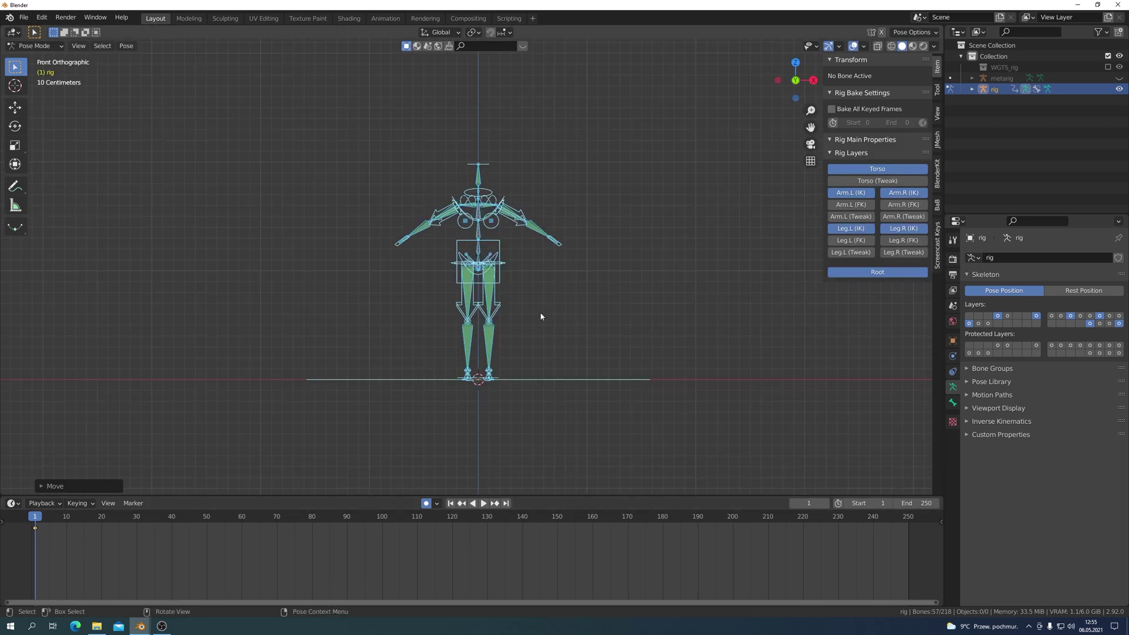
key("i")
key("space")
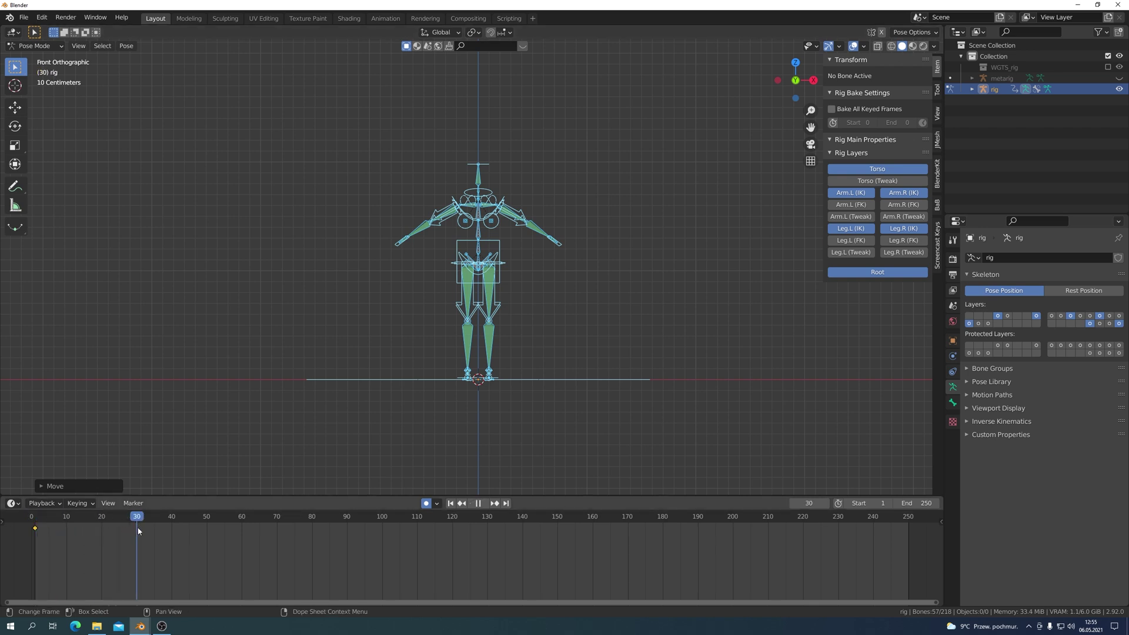
key("space")
Lower the torso and both hand IK controls along Z into a crouch
middle_click_drag(633, 289, 538, 311)
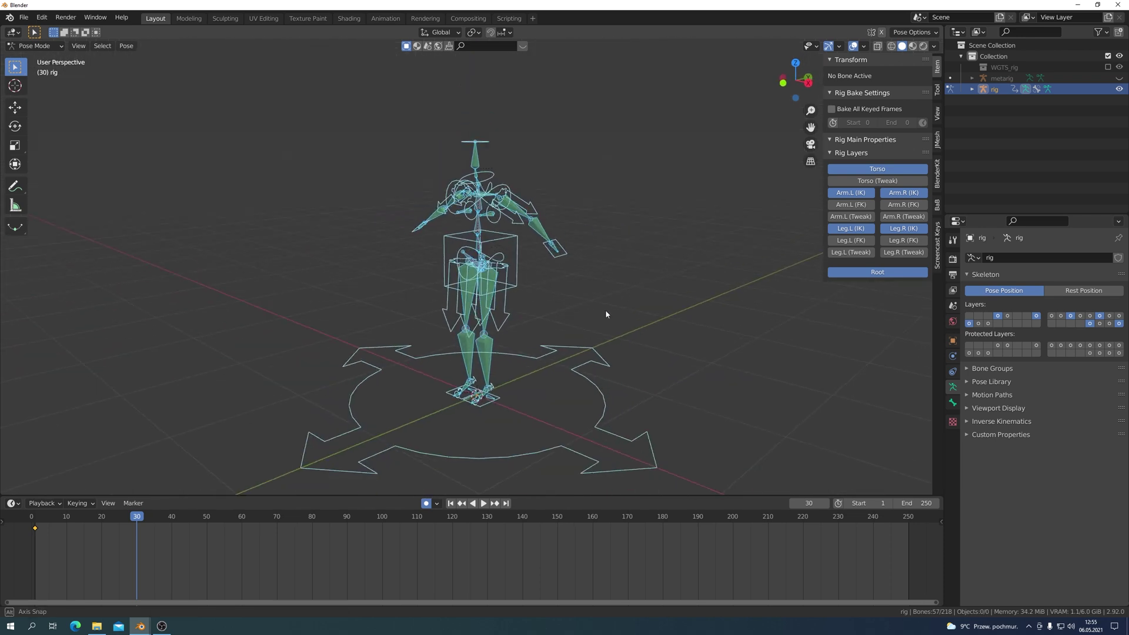
left_click(530, 300)
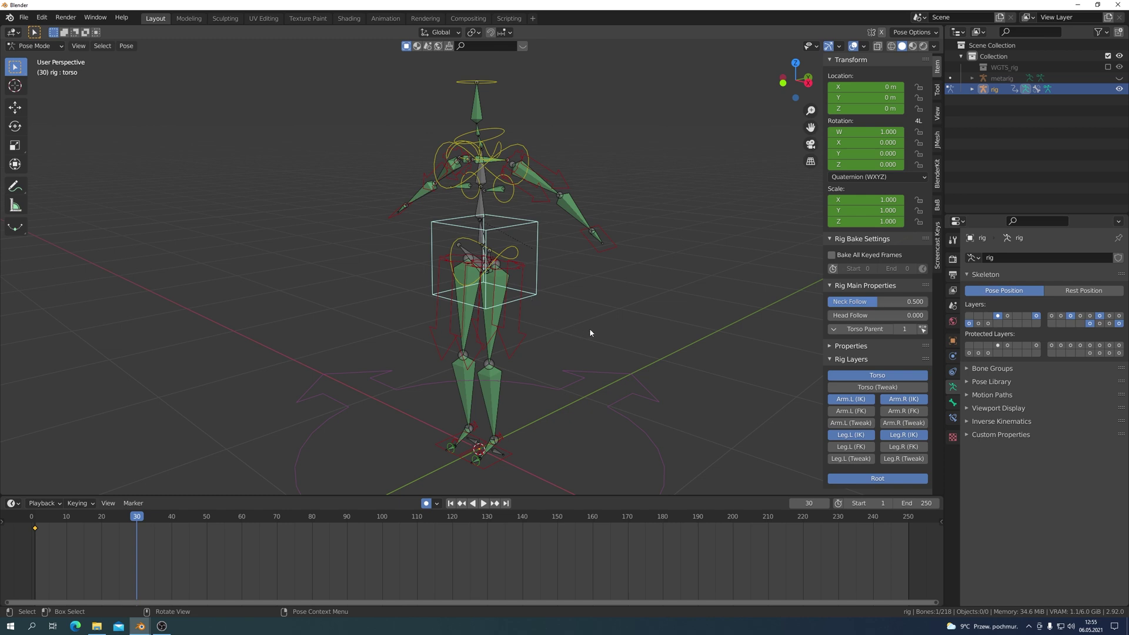
left_click(612, 248, "shift")
left_click(393, 218, "shift")
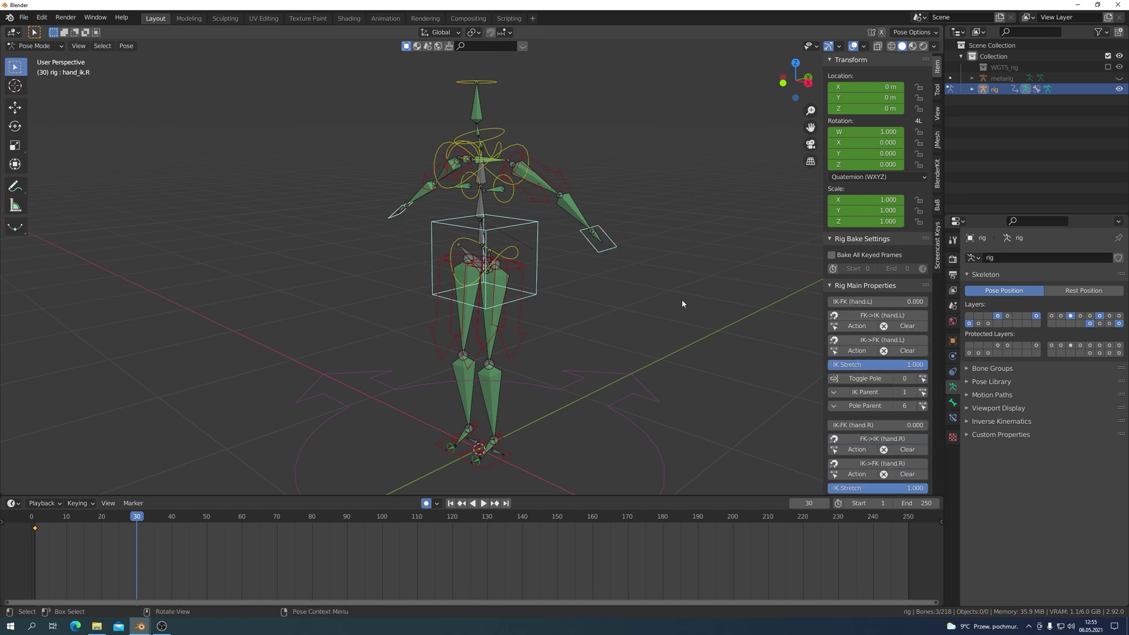
key("g")
key("z")
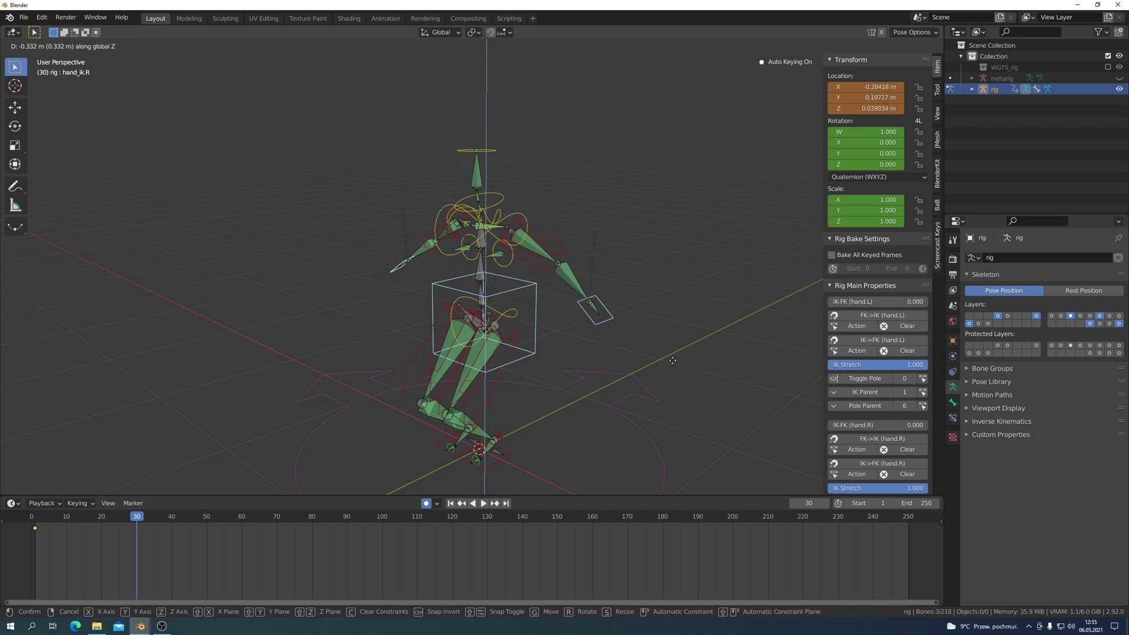
left_click(674, 355)
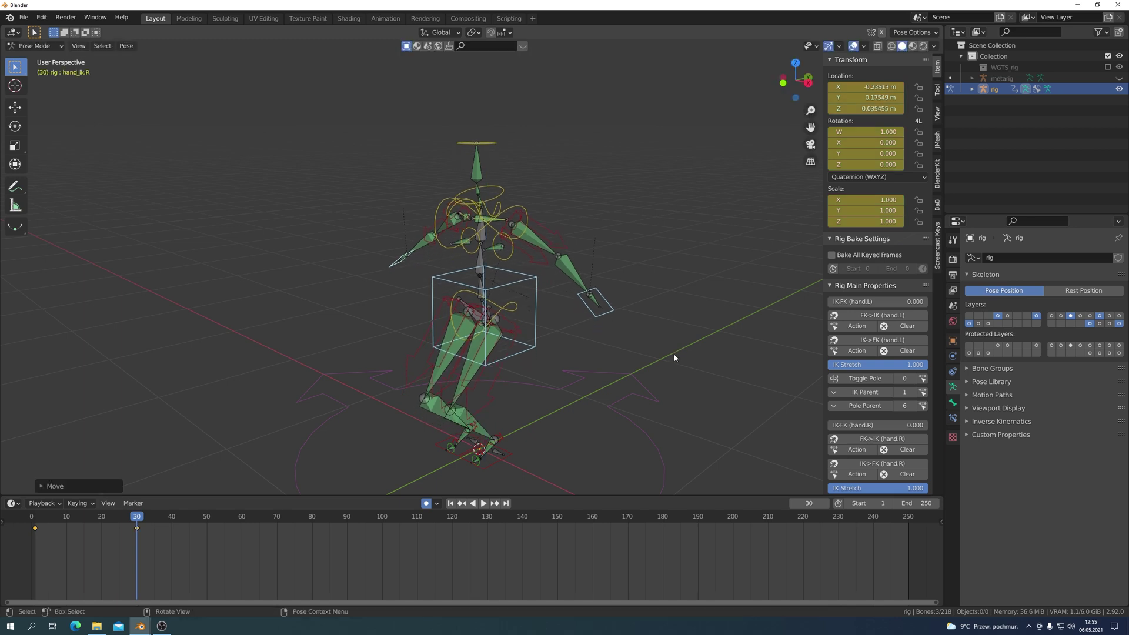
key("KP_1")
Move the left and right hand IK controls inward along X
left_click(619, 280)
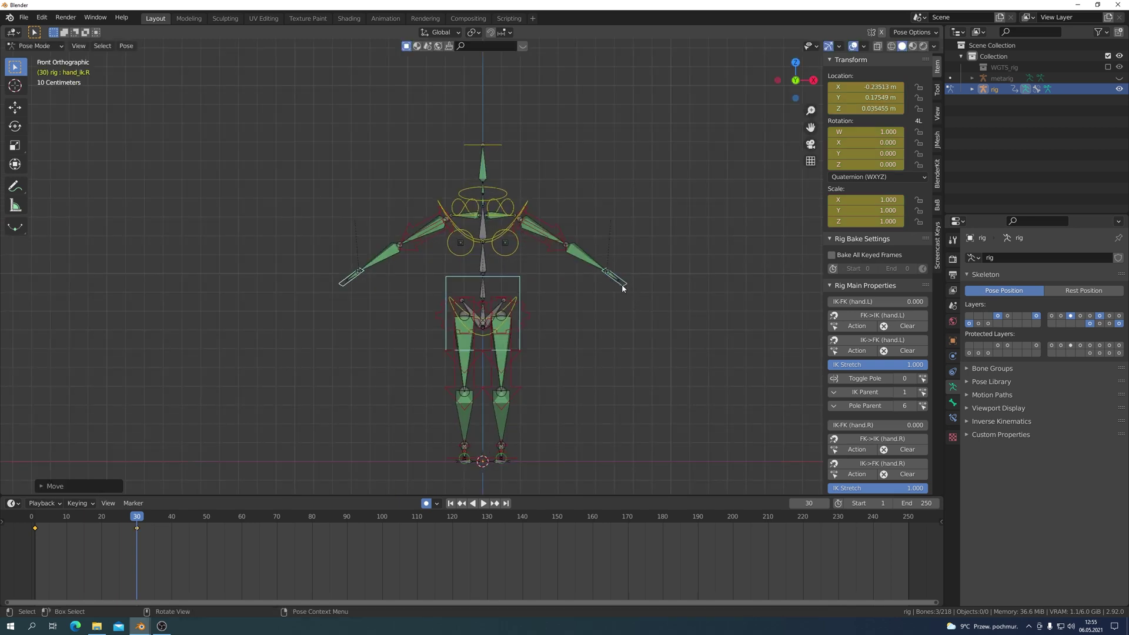
key("g")
key("x")
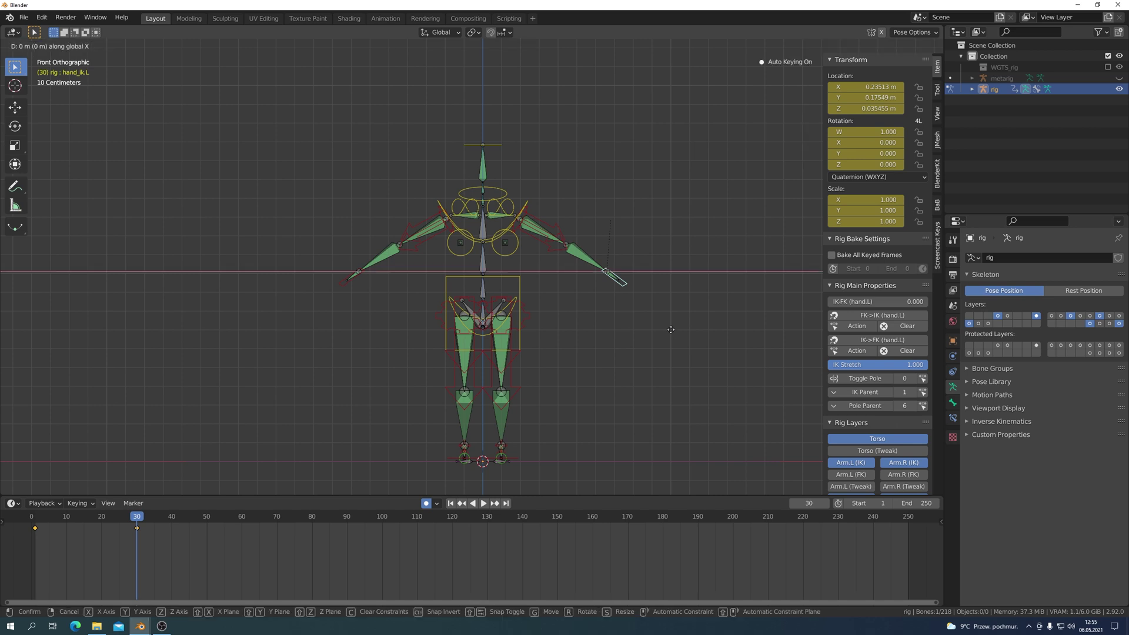
left_click(631, 354)
left_click(343, 288)
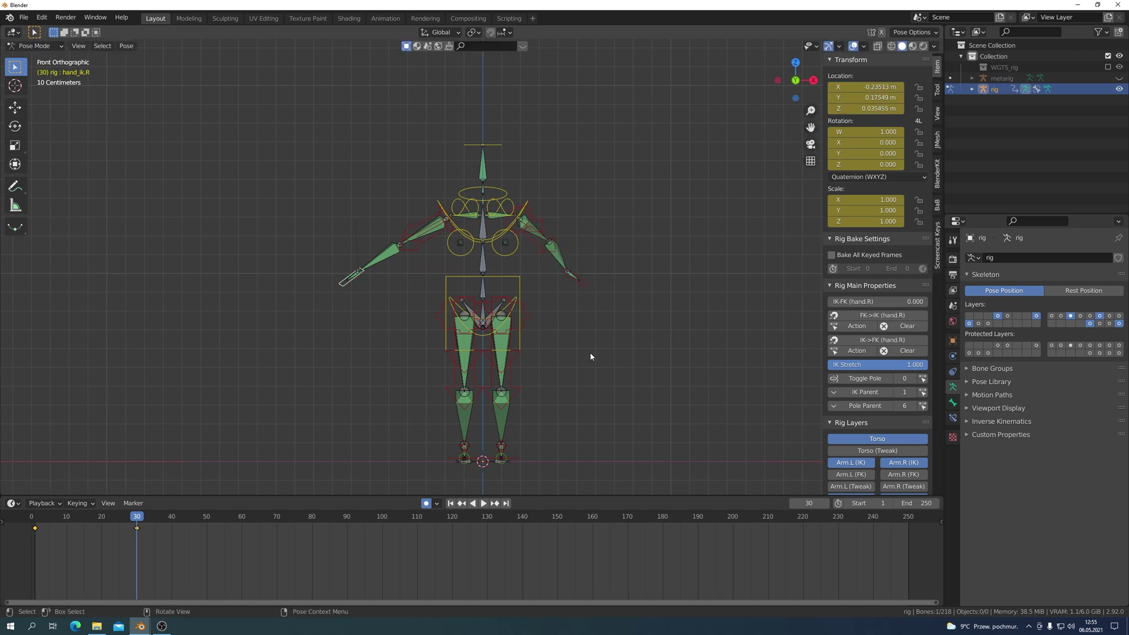
key("g")
key("x")
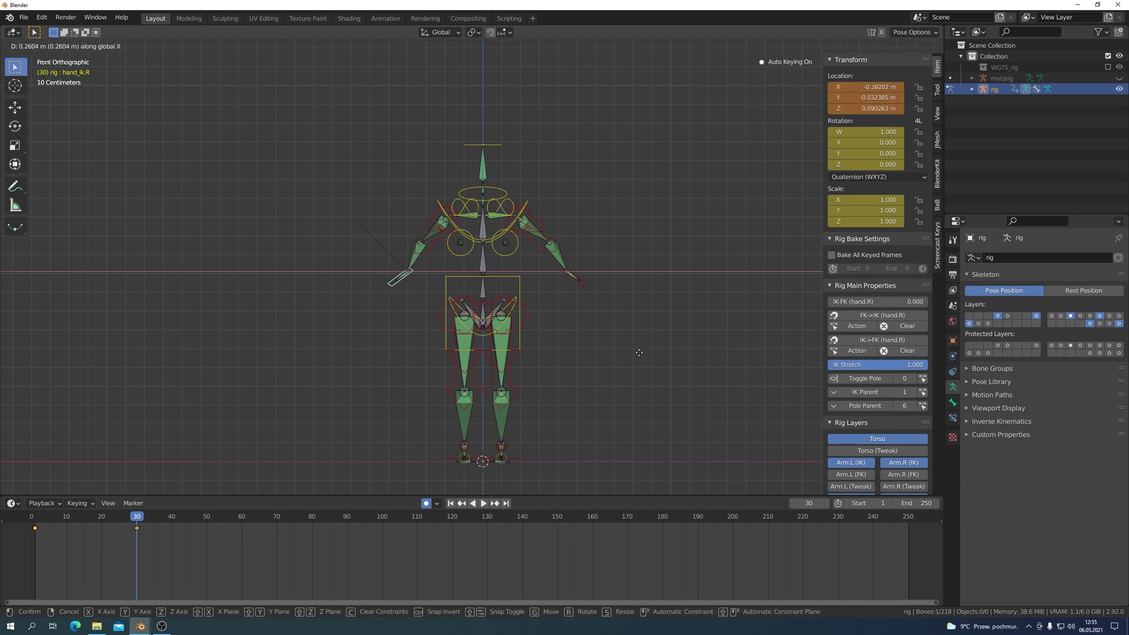
left_click(639, 352)
Rotate the left and right hand IK controls to turn the hands inward
left_click(577, 283)
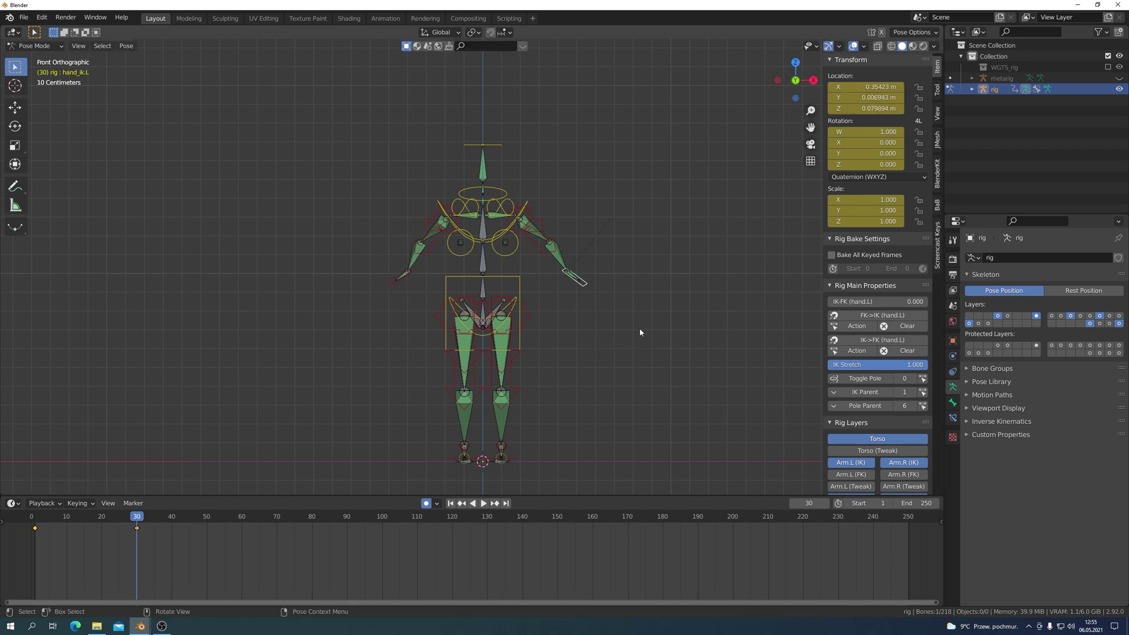
key("r")
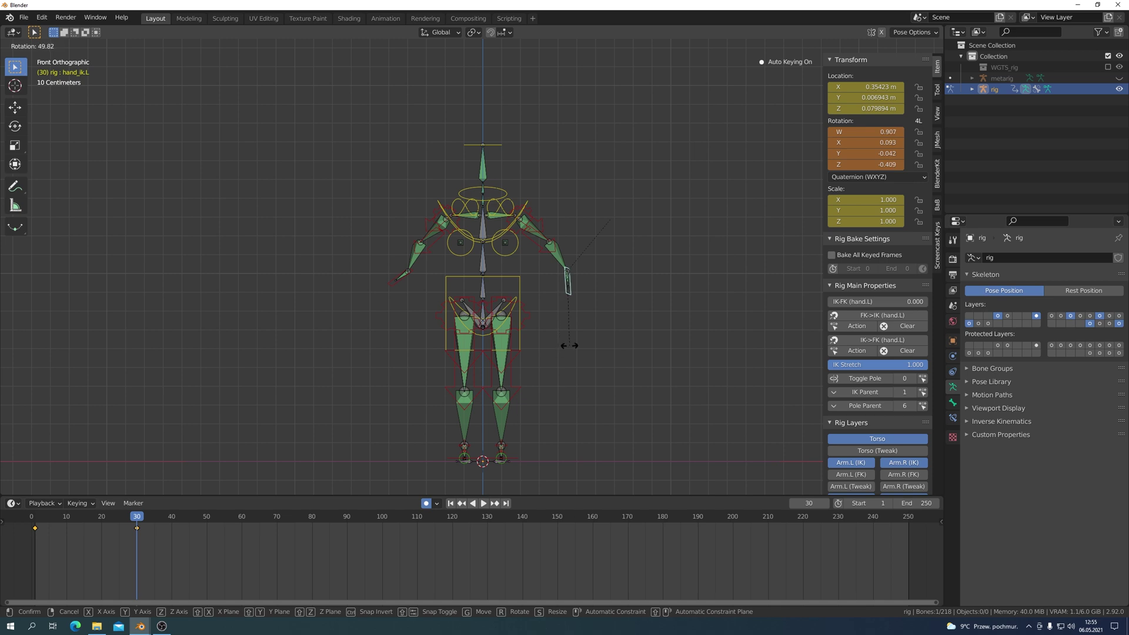
left_click(569, 346)
left_click(392, 283)
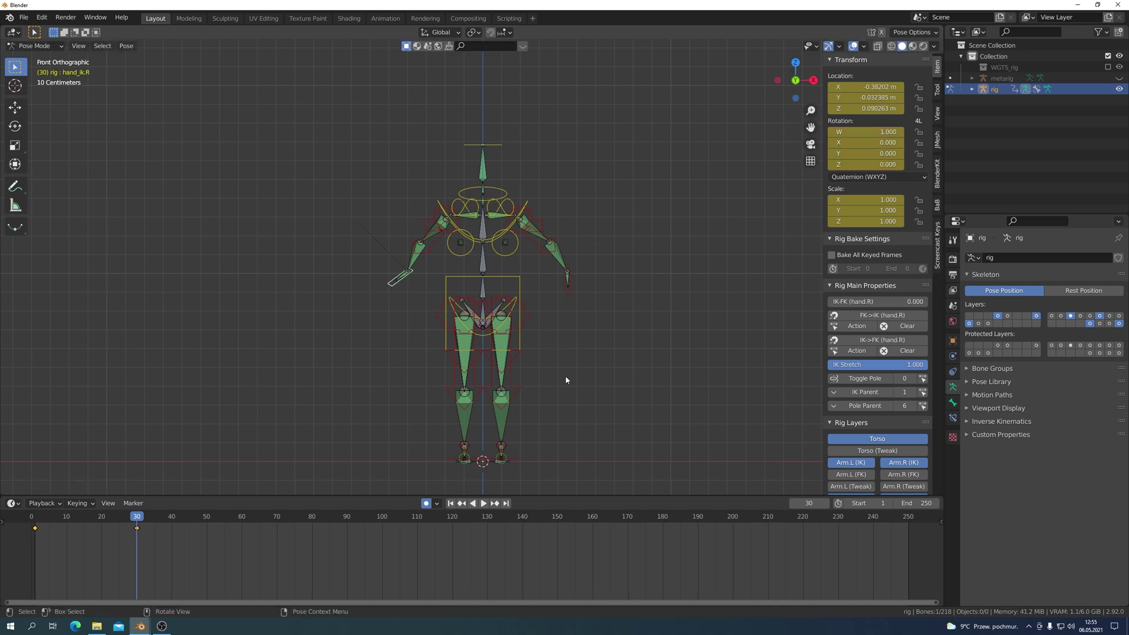
key("r")
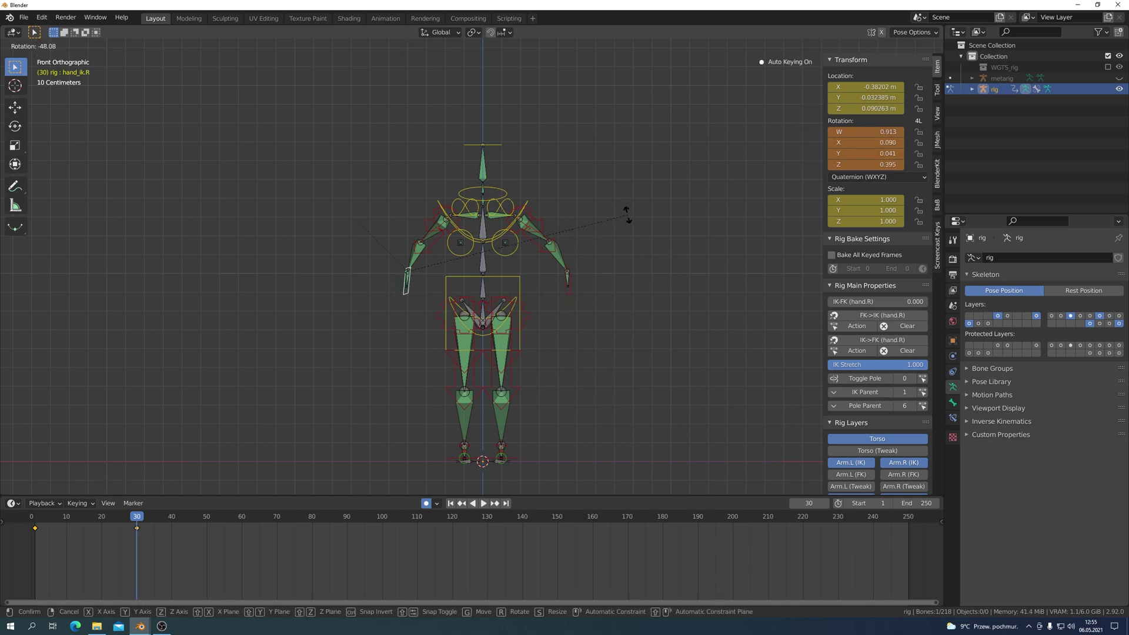
left_click(628, 215)
left_click(579, 294, "shift")
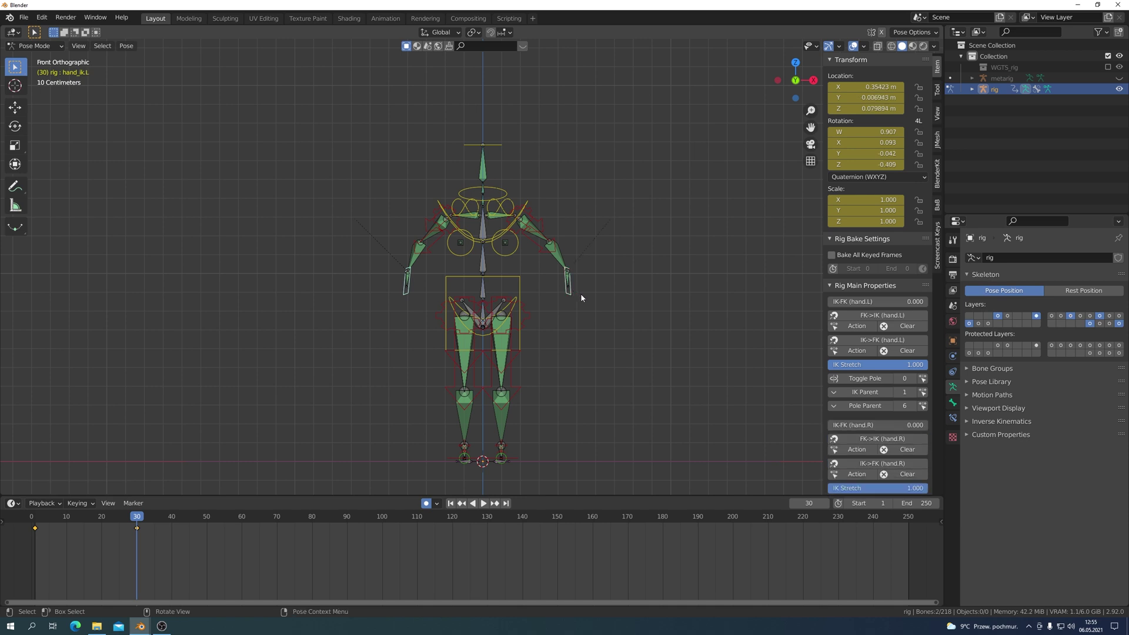
In side view, move the left hand forward and tilt it, then play the animation backward
key("KP_3")
key("g")
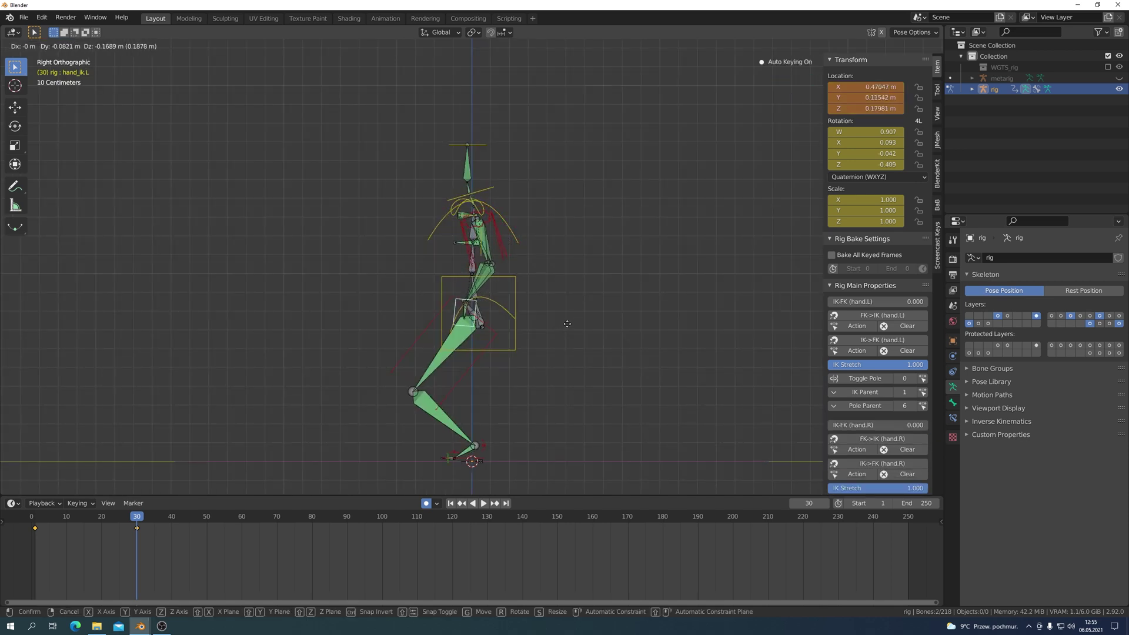
left_click(564, 318)
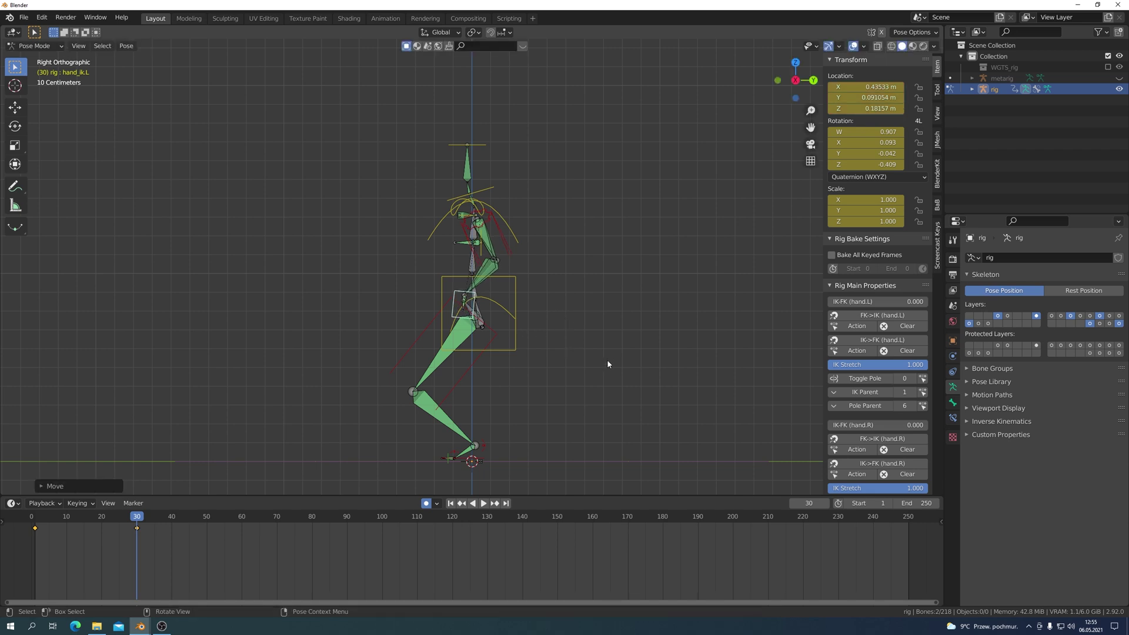
key("r")
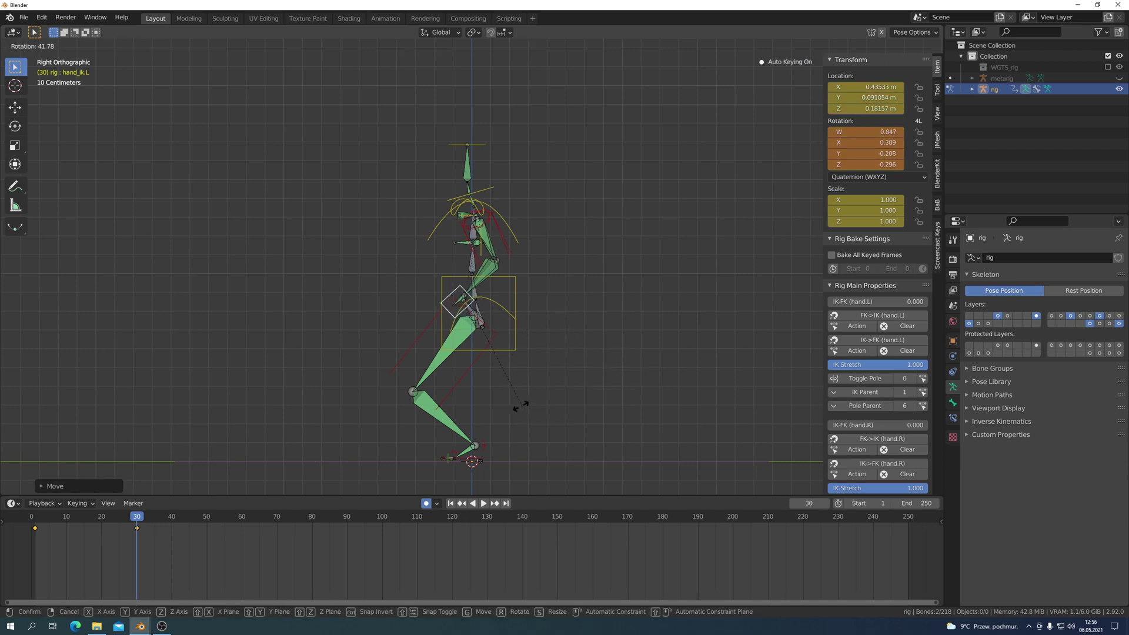
left_click(520, 404)
key("KP_1")
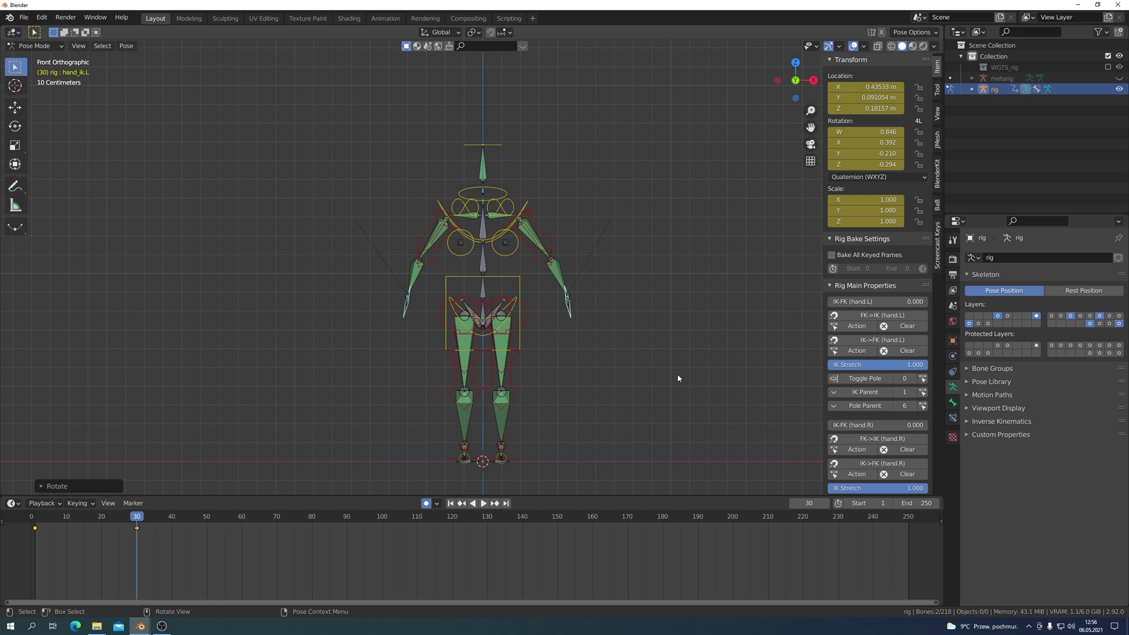
key("a")
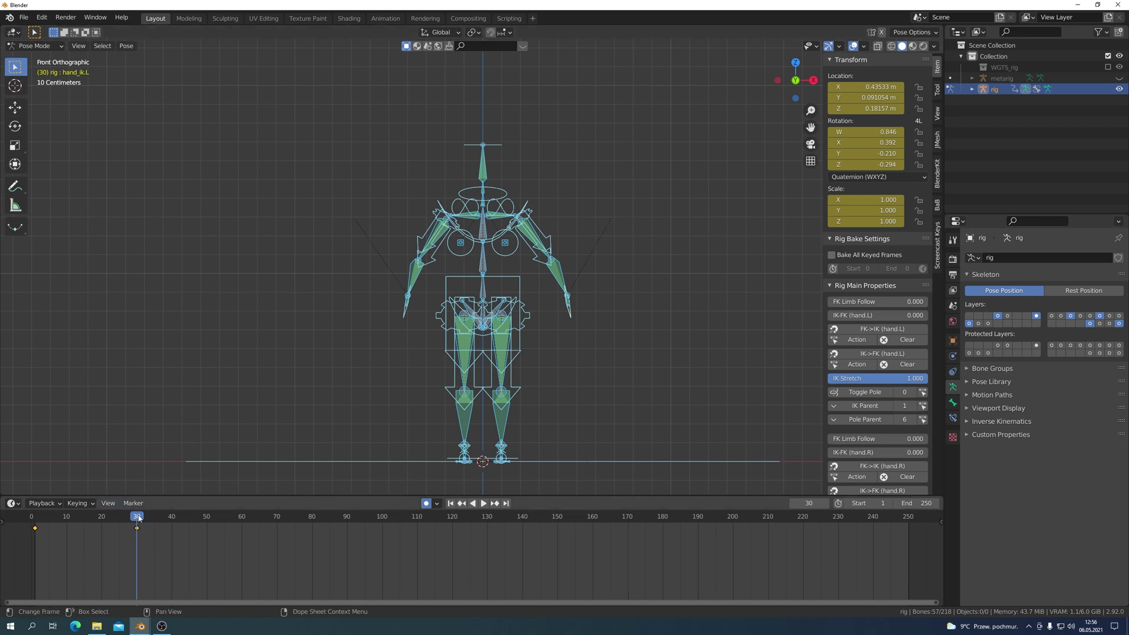
key("shift+ctrl+space")
At frame 60, raise the whole rig straight up along Z
mouse_move(59, 529)
left_mouse_down()
mouse_move(173, 535)
mouse_move(137, 547)
mouse_move(243, 546)
left_mouse_up()
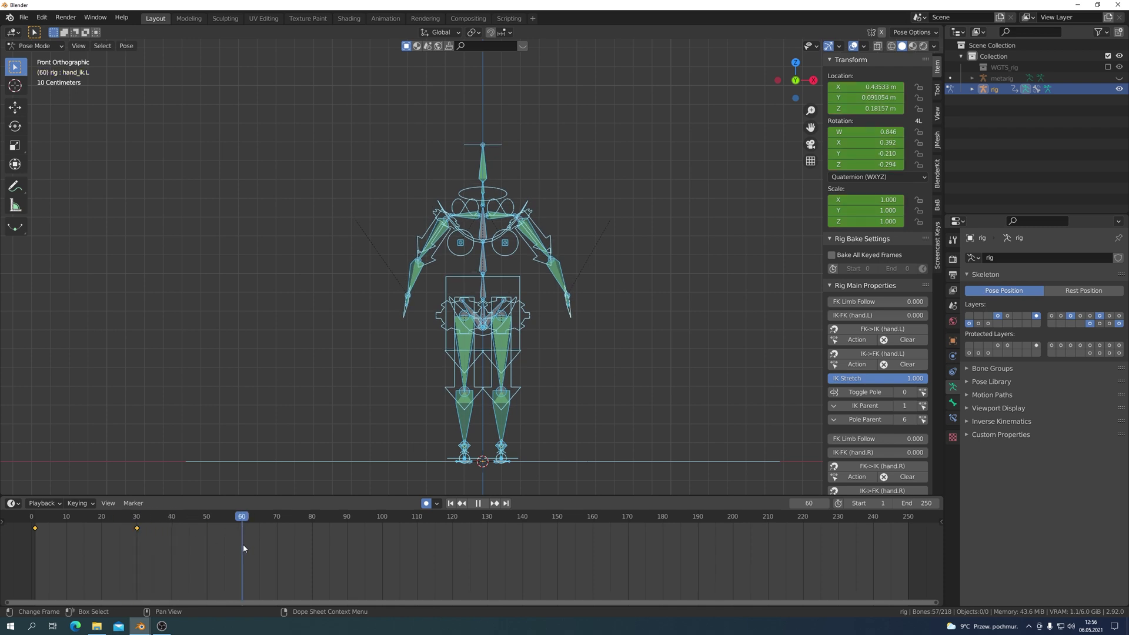
key("KP_3")
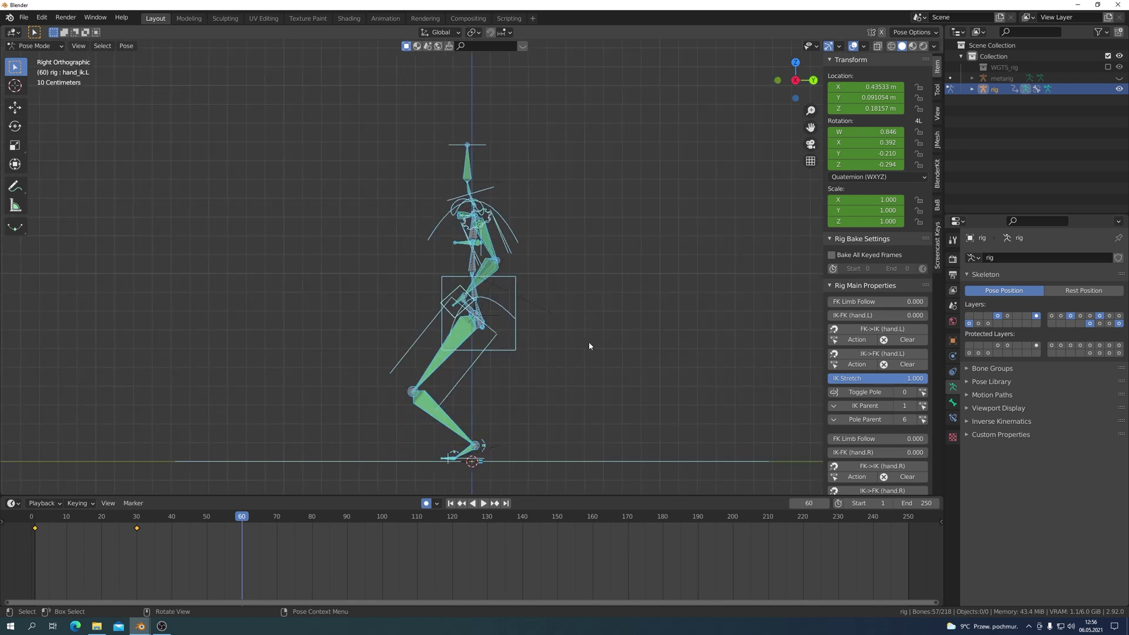
middle_click_drag(592, 392, 605, 451)
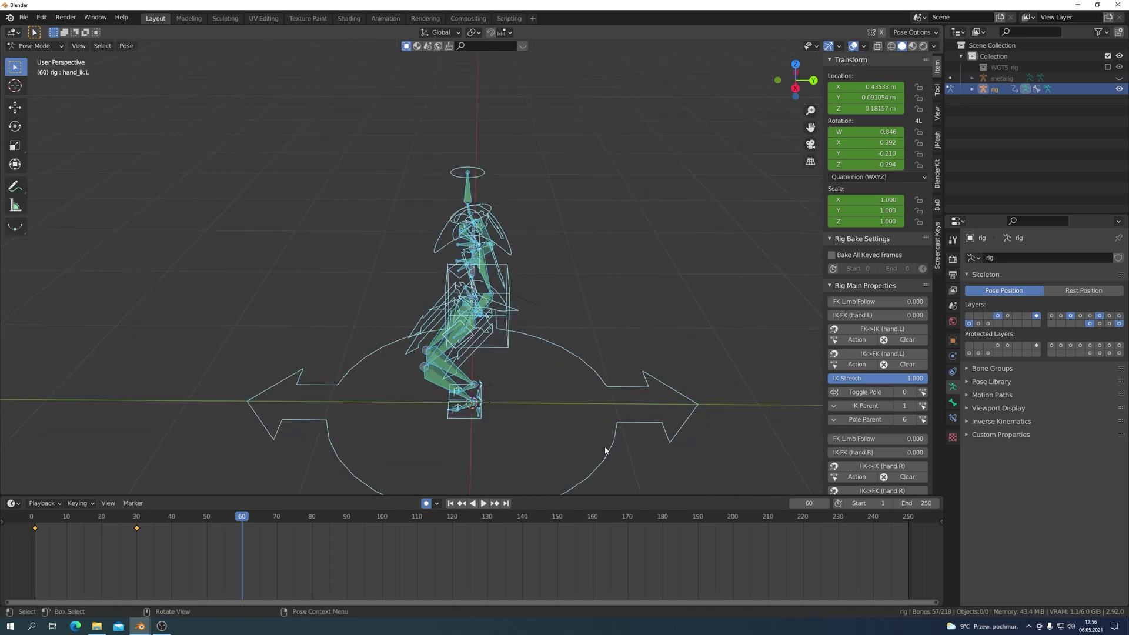
left_click(608, 452)
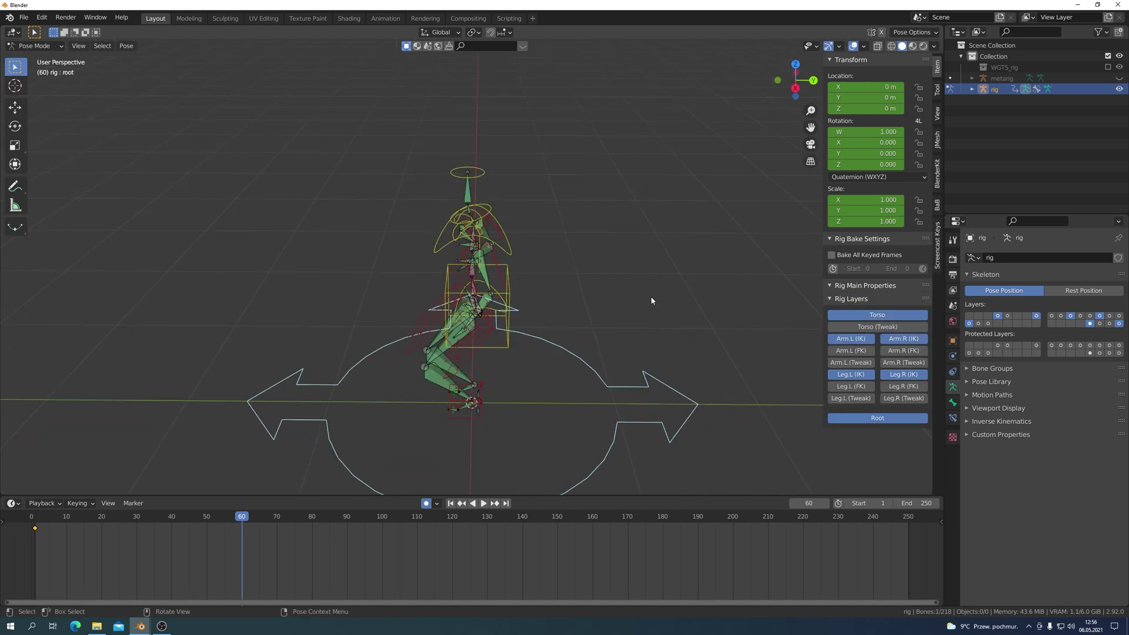
key("a")
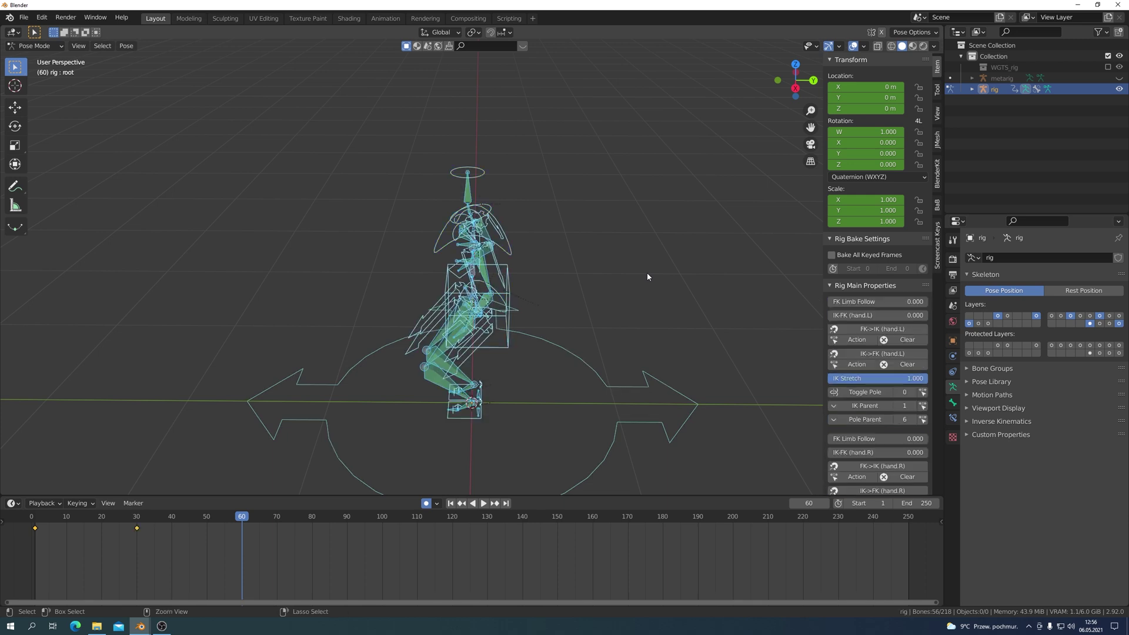
key("KP_1")
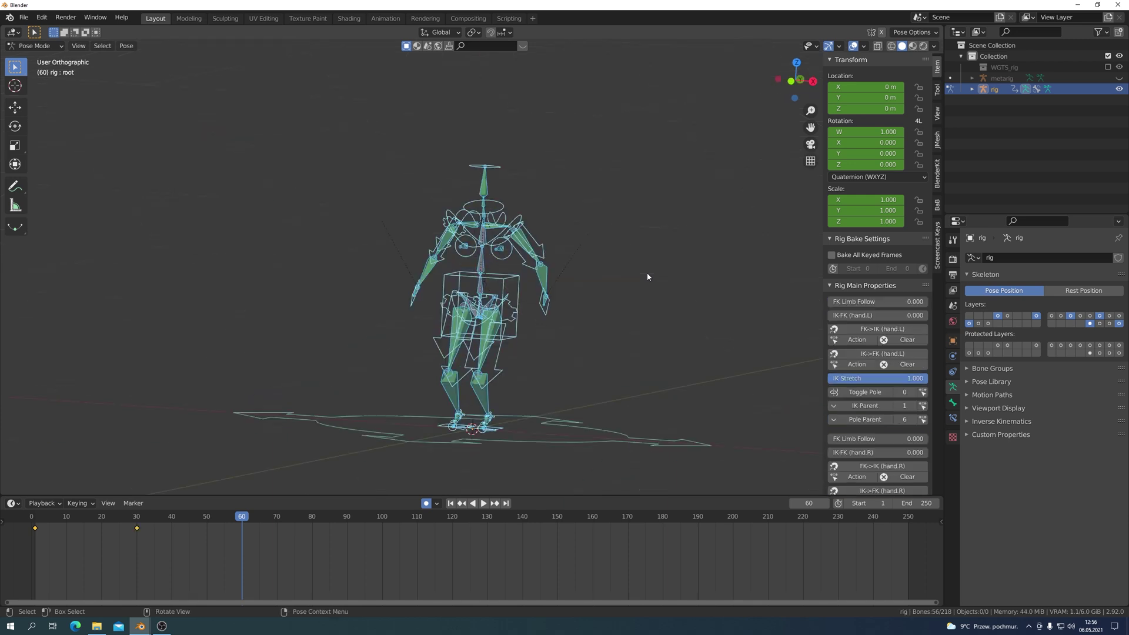
key("KP_3")
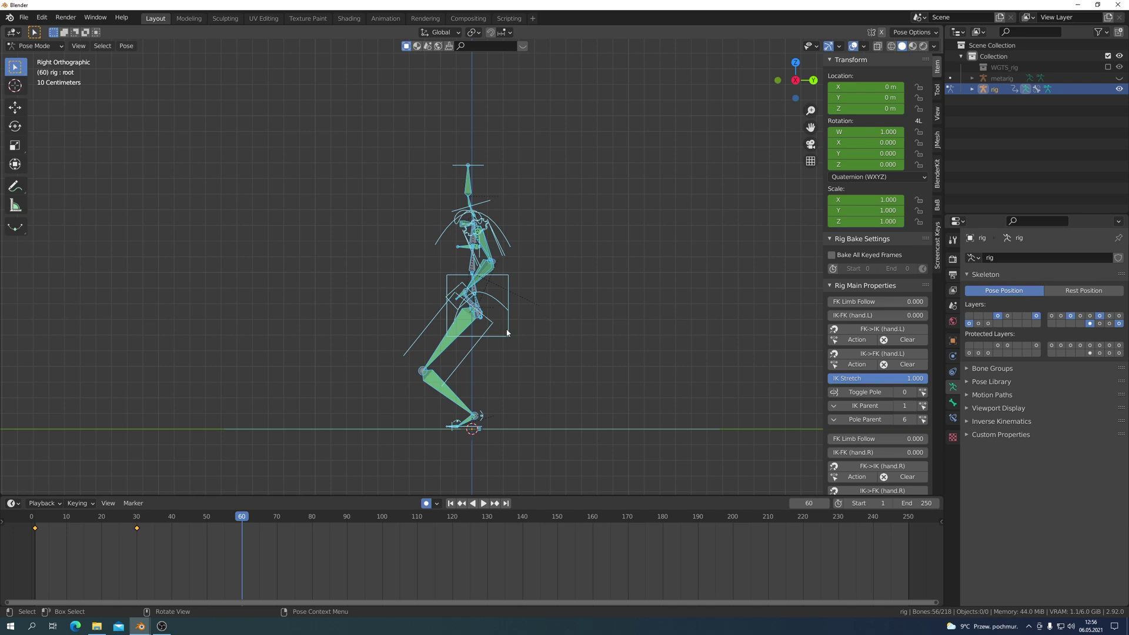
key("g")
key("z")
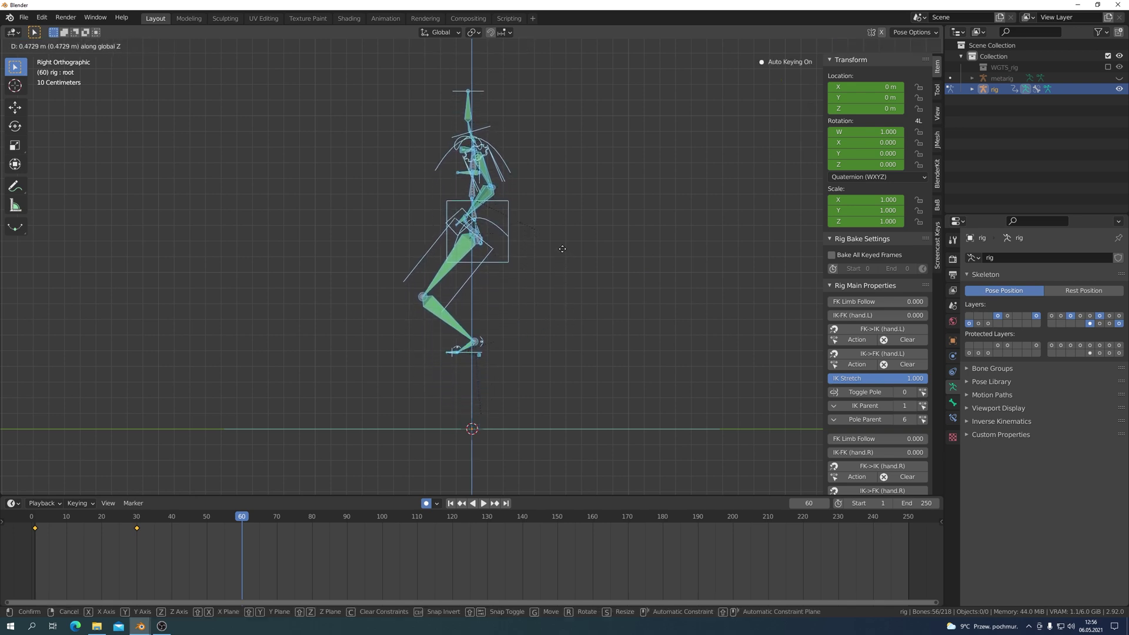
left_click(558, 253)
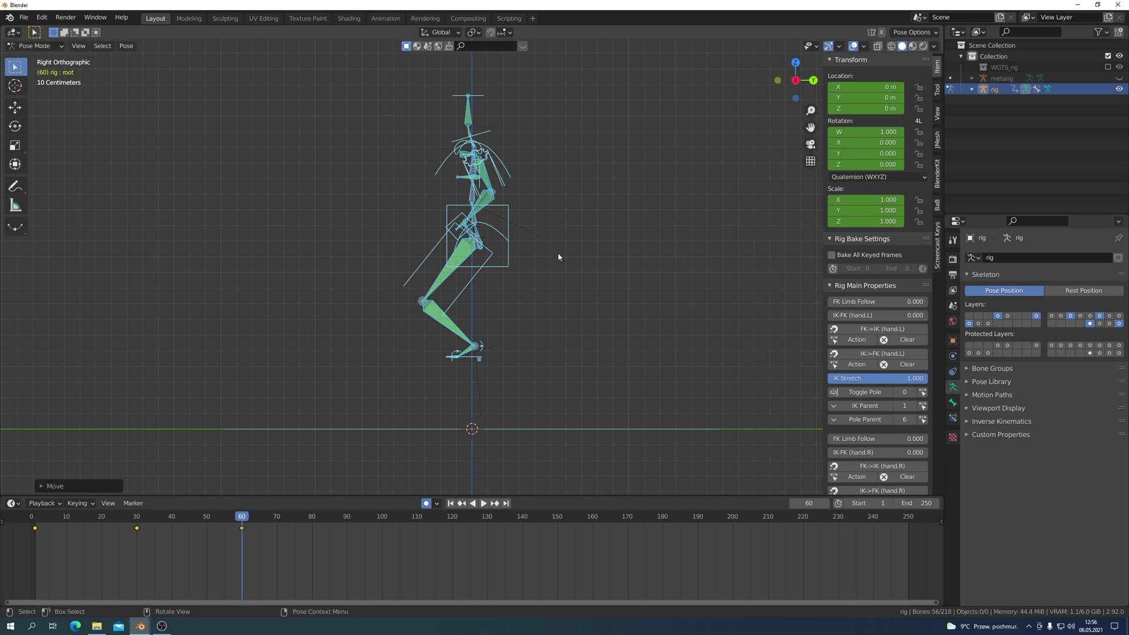
Lift the torso control further along Z
left_click(496, 271)
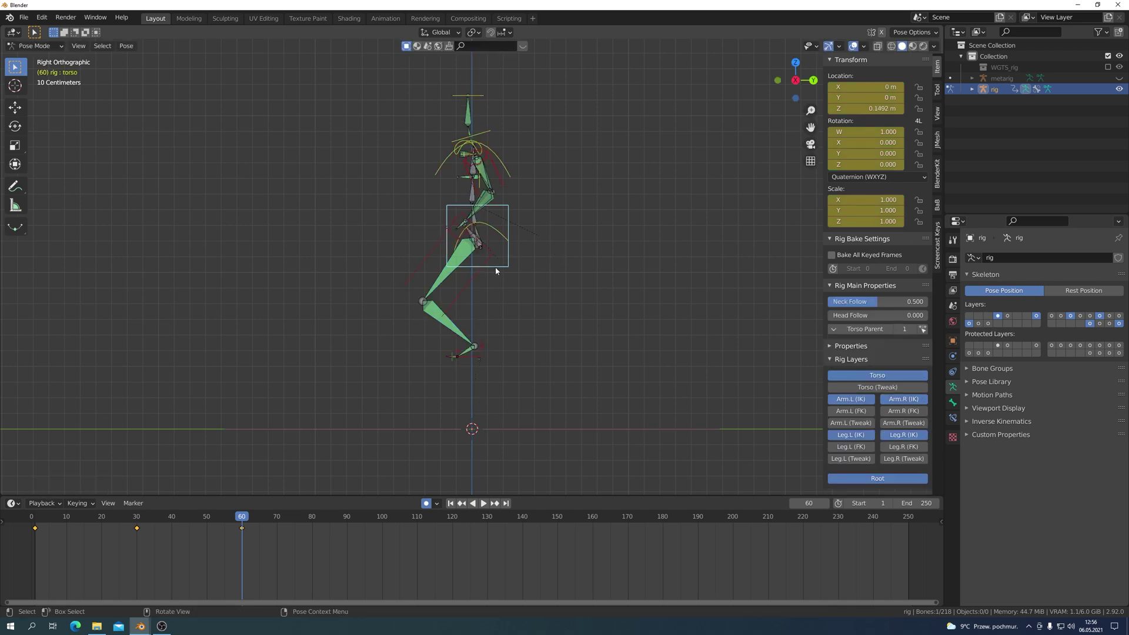
mouse_move(528, 275)
middle_mouse_down()
mouse_move(585, 277)
mouse_move(538, 266)
middle_mouse_up()
key("KP_3")
key("g")
key("z")
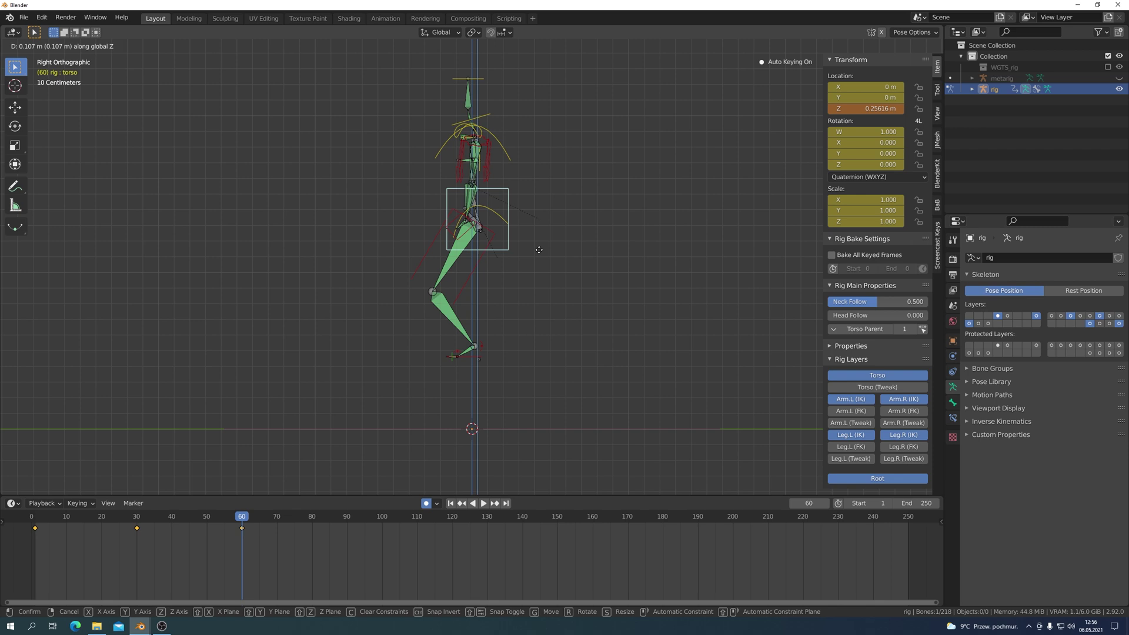
left_click(539, 249)
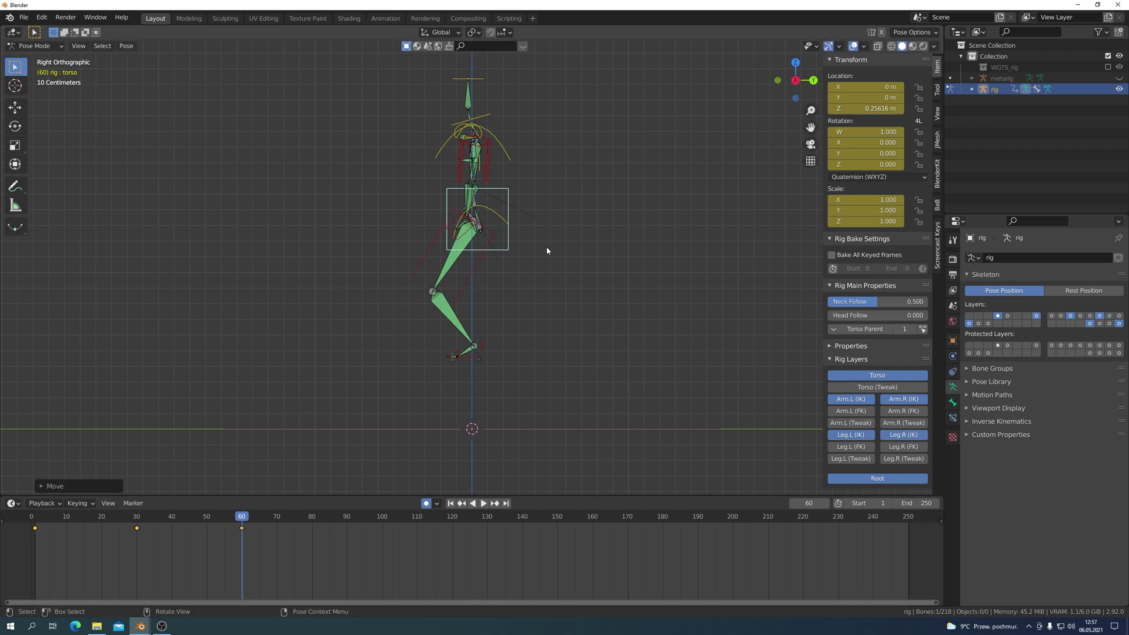
mouse_move(545, 245)
middle_mouse_down()
mouse_move(622, 255)
mouse_move(615, 235)
middle_mouse_up()
Tilt the right foot IK about 45 degrees and lower it along Z, then play backward
left_click(469, 359)
middle_click_drag(470, 359, 574, 397)
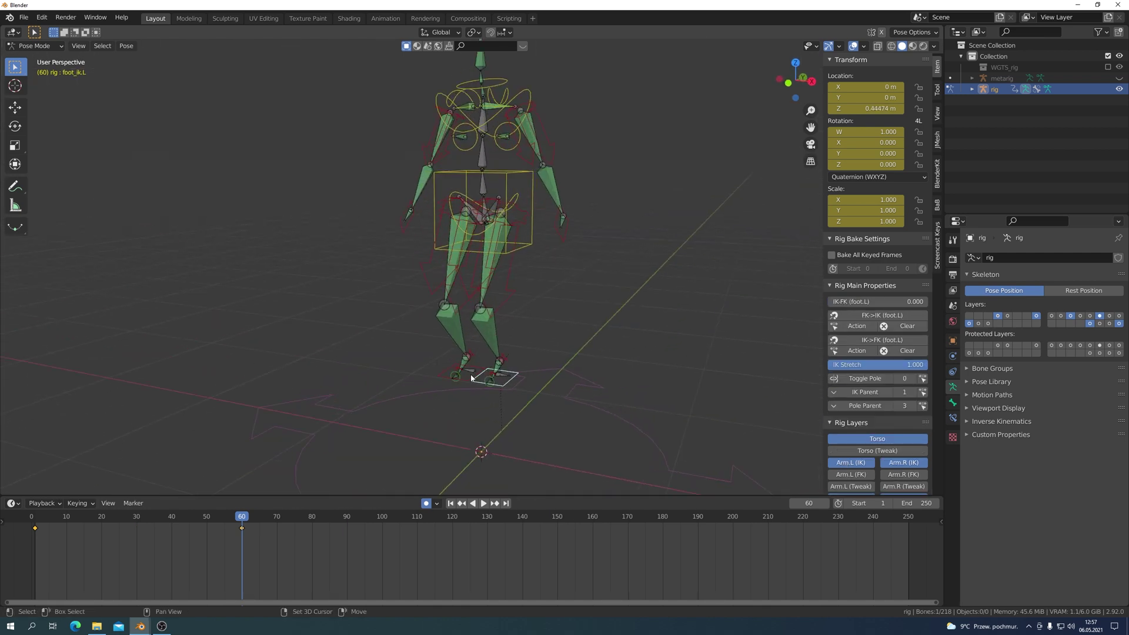
left_click(452, 376)
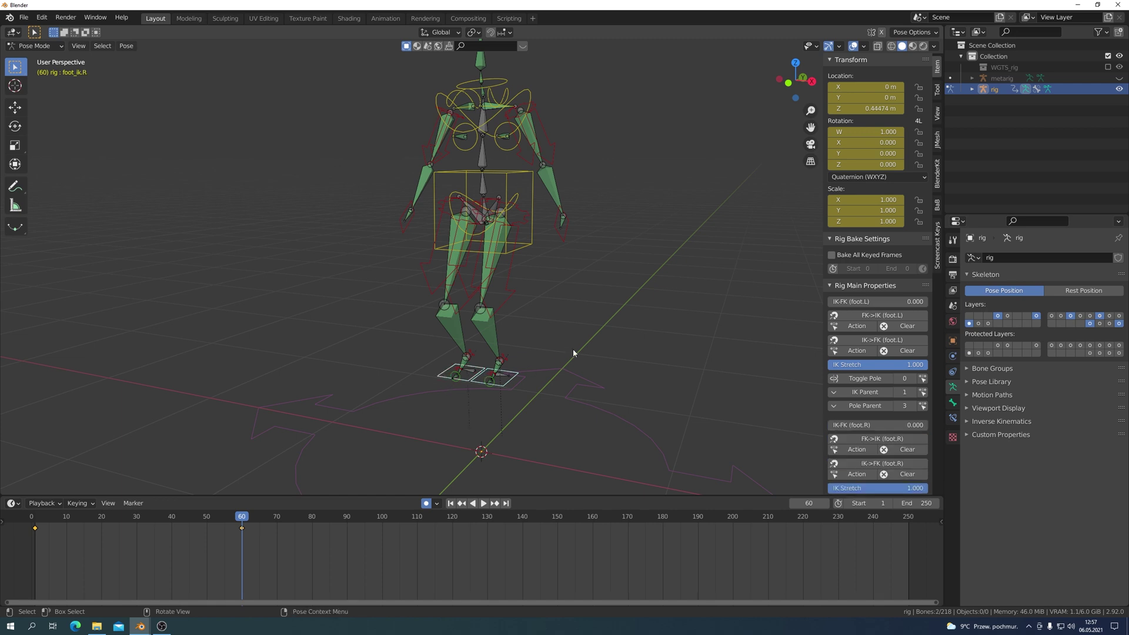
key("KP_3")
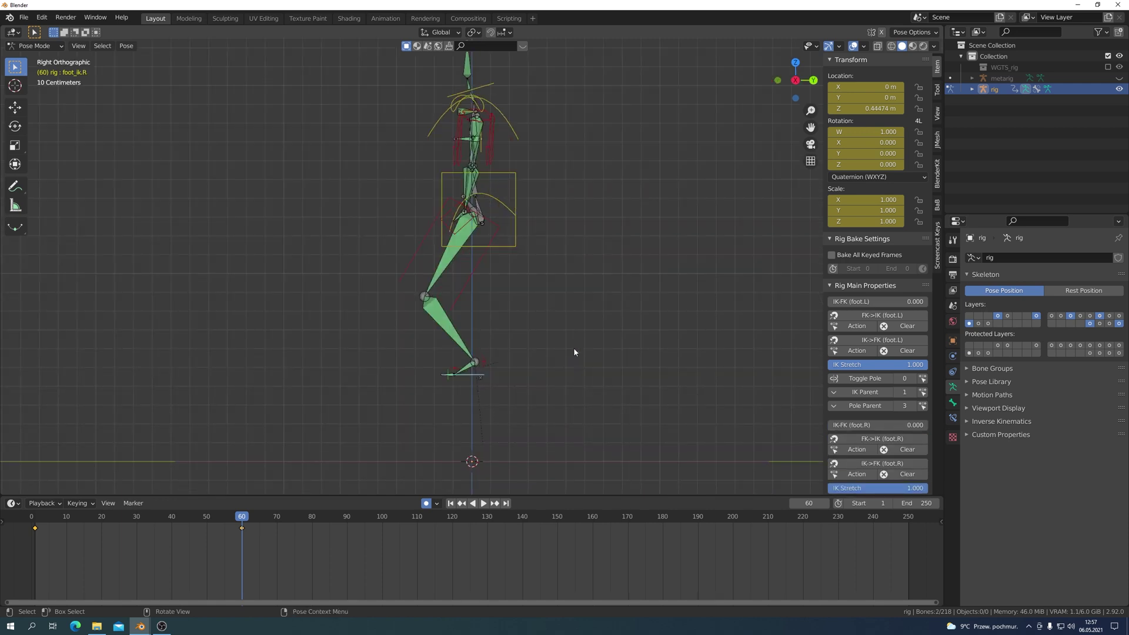
key("r")
left_click(549, 262)
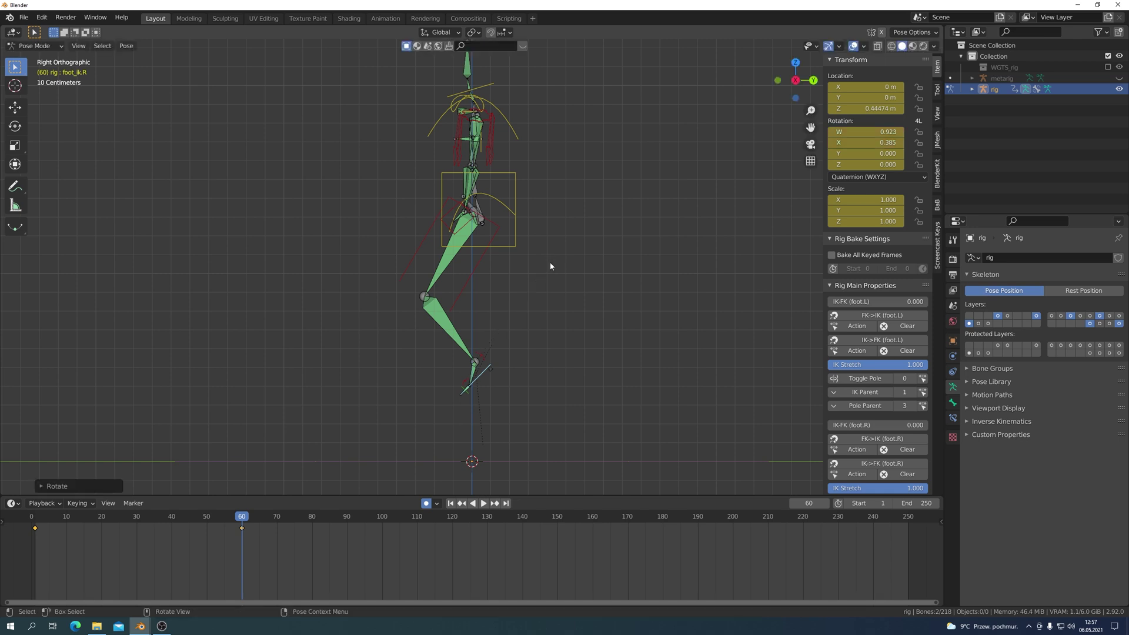
key("g")
key("z")
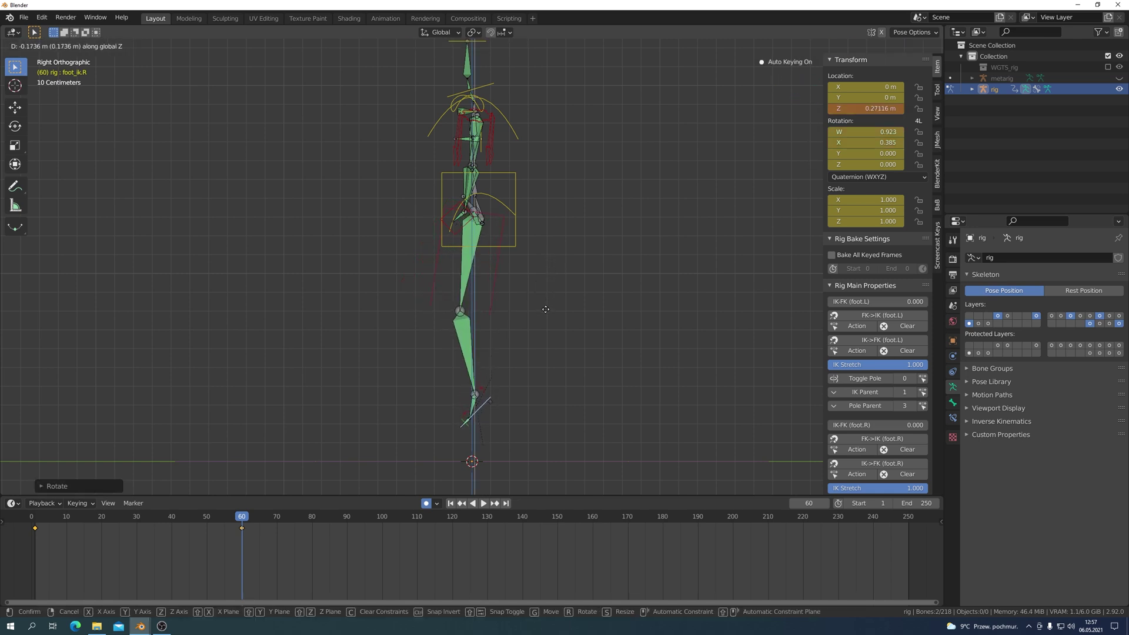
left_click(546, 310)
key("a")
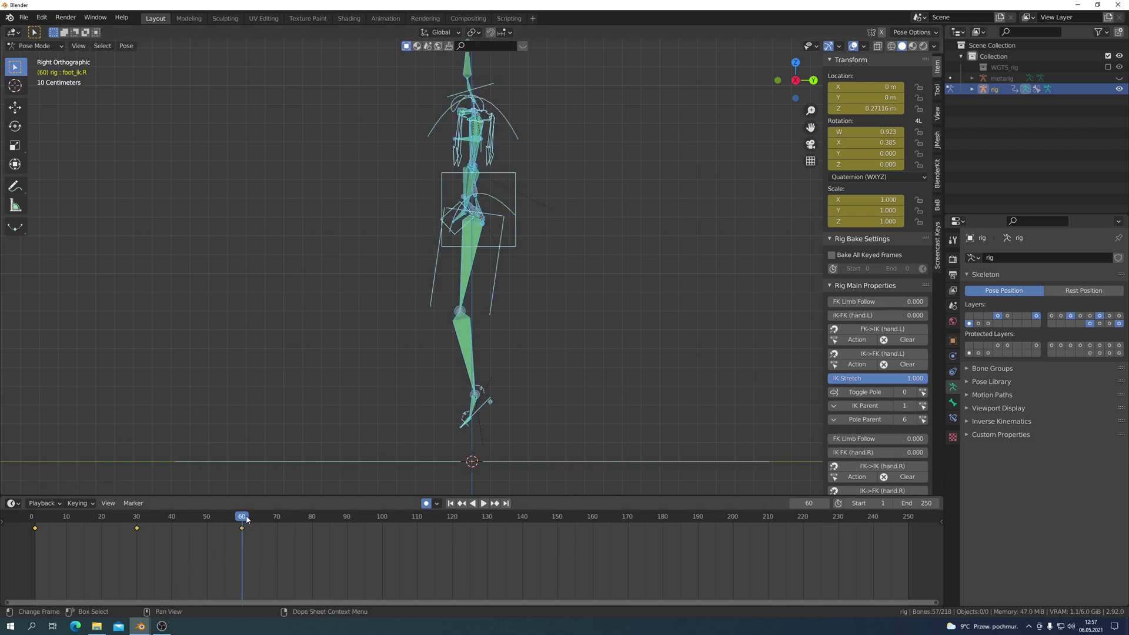
key("shift+ctrl+space")
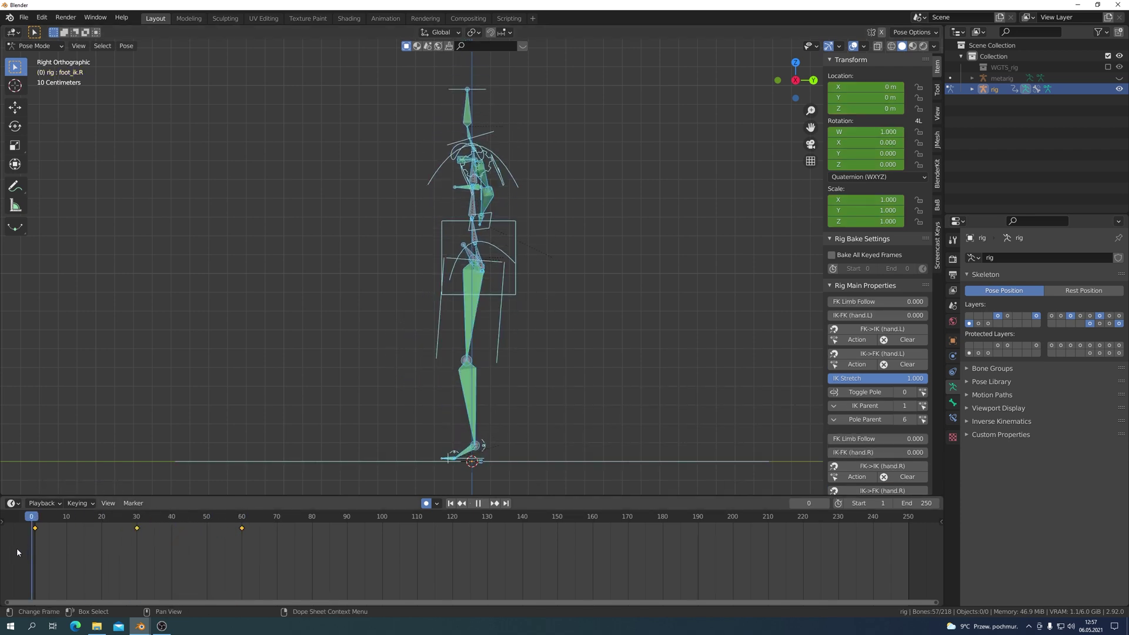
Go to frame 30 and select both foot IK controls
mouse_move(17, 548)
left_mouse_down()
mouse_move(221, 532)
mouse_move(134, 548)
left_mouse_up()
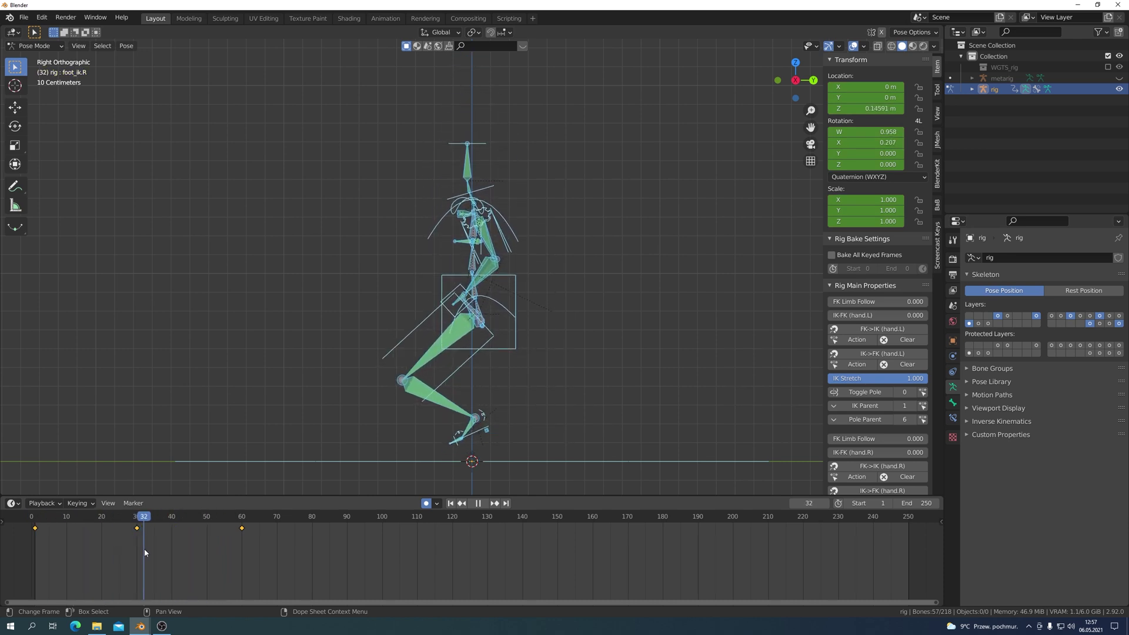
mouse_move(134, 548)
left_mouse_down()
mouse_move(172, 557)
mouse_move(141, 553)
left_mouse_up()
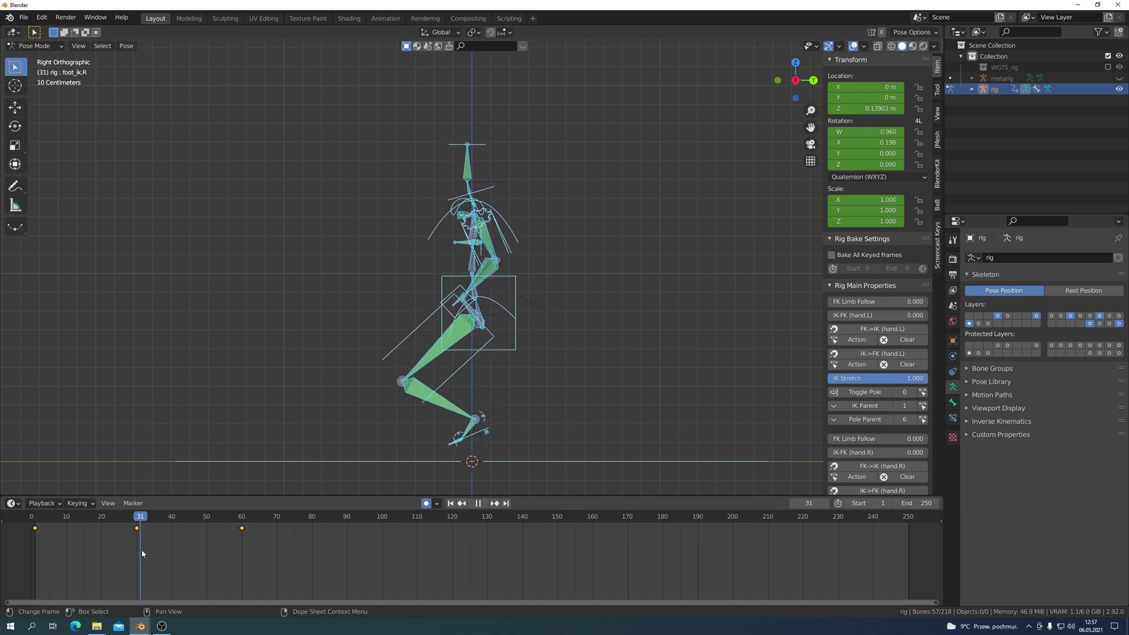
key("Escape")
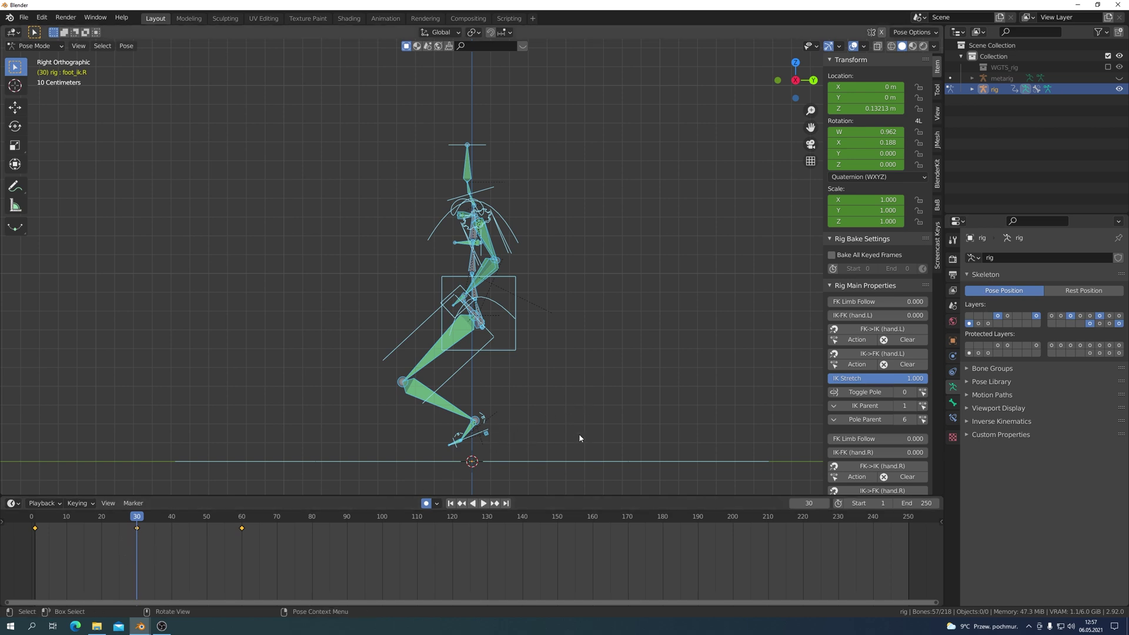
mouse_move(541, 421)
middle_mouse_down()
mouse_move(489, 442)
mouse_move(517, 435)
middle_mouse_up()
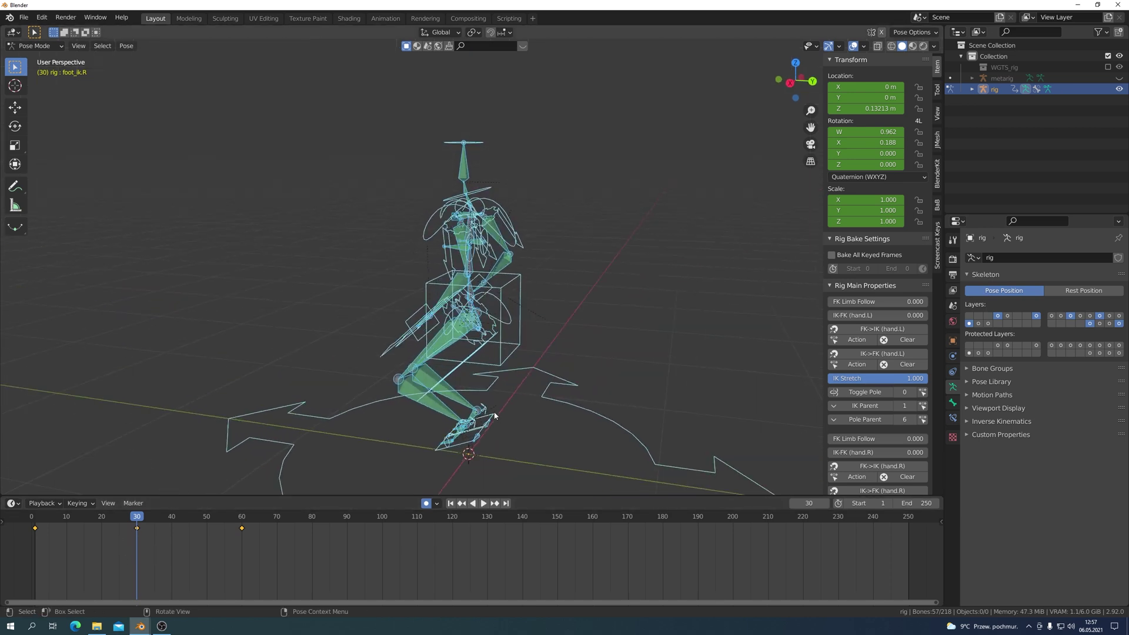
left_click(492, 418)
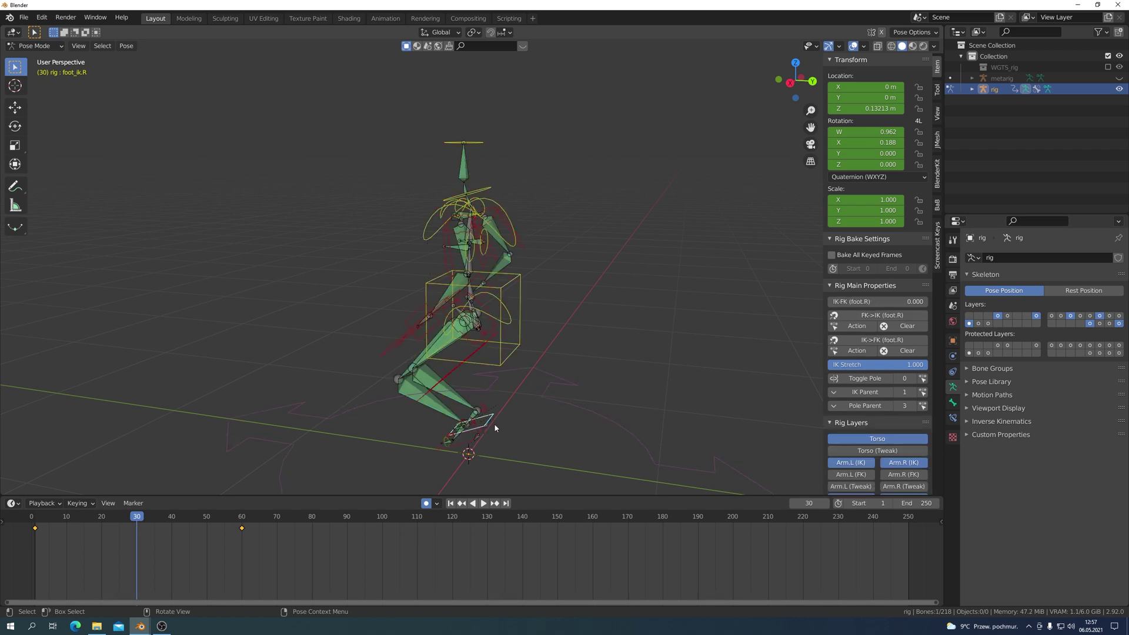
left_click(462, 450, "shift")
Lower the left foot IK along Z to 0.047689 m in side view, keying frame 30
key("KP_1")
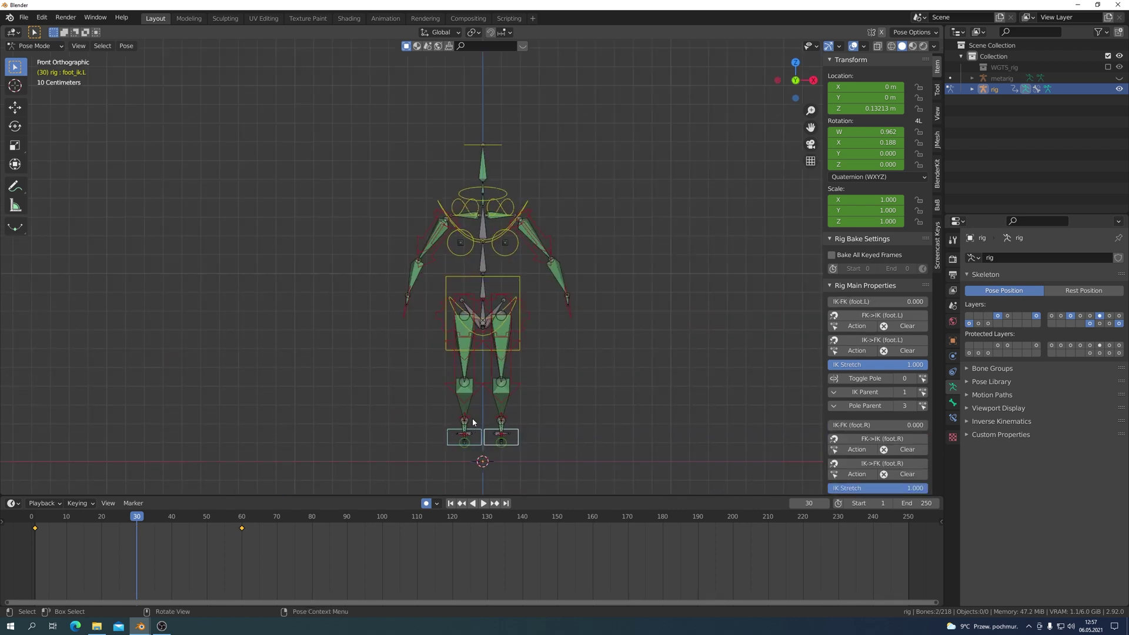
key("KP_3")
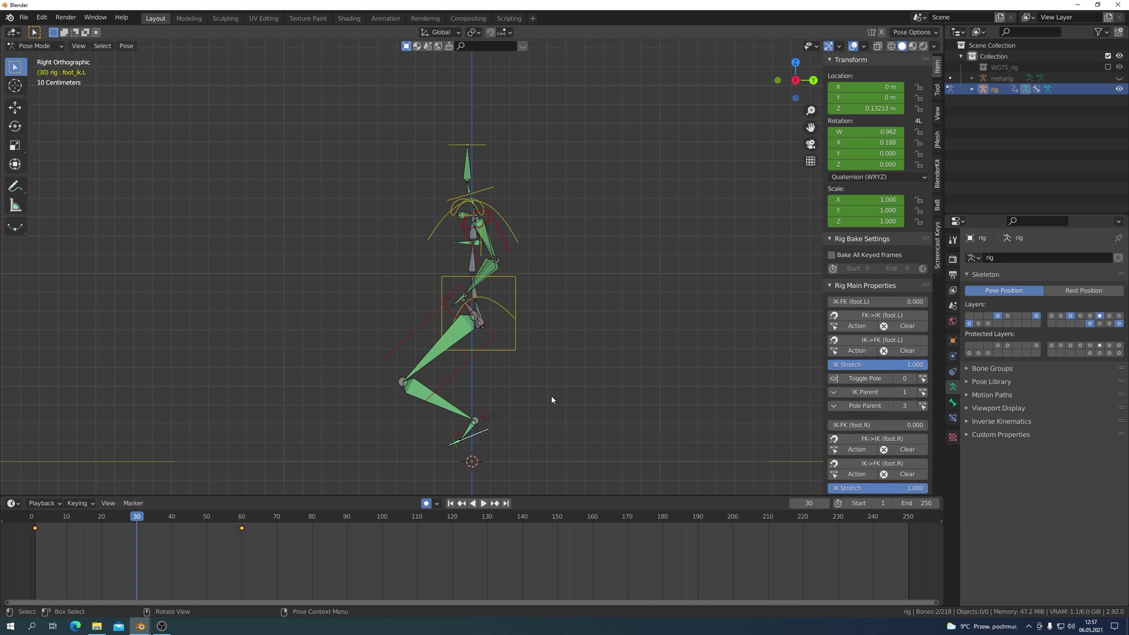
key("g")
key("z")
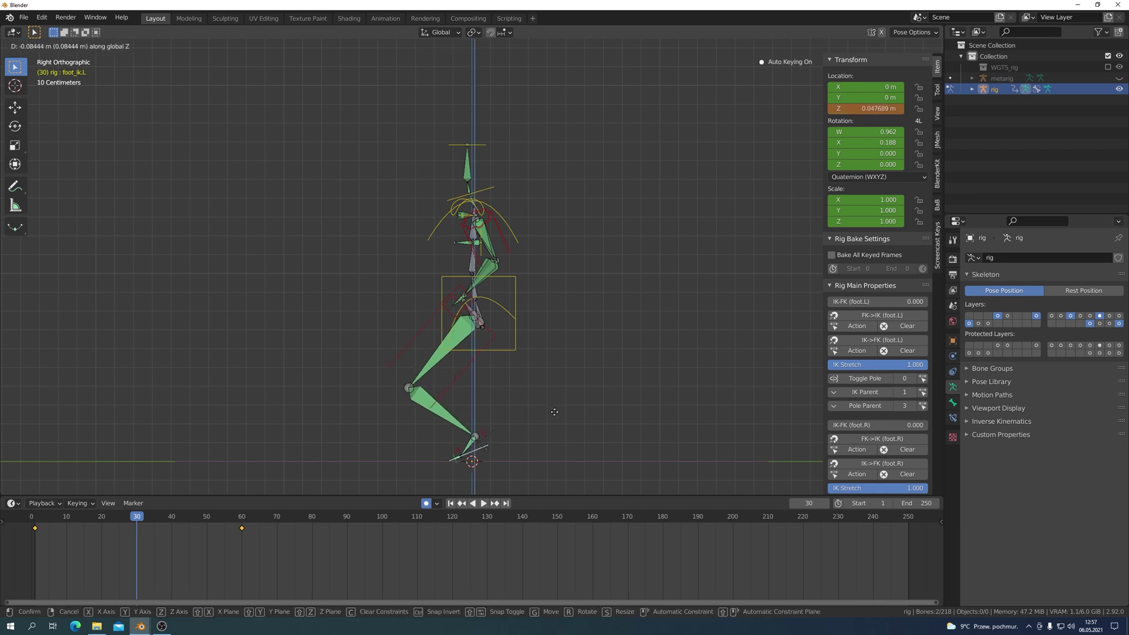
left_click(554, 416)
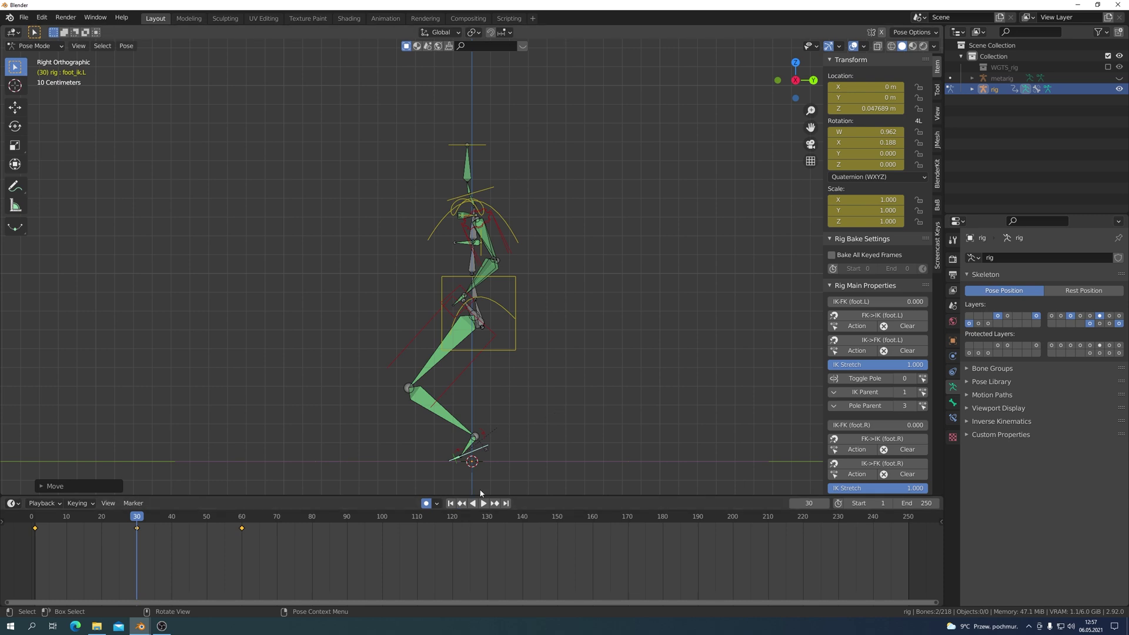
Select all rig bones and play the animation through once before stopping it
key("a")
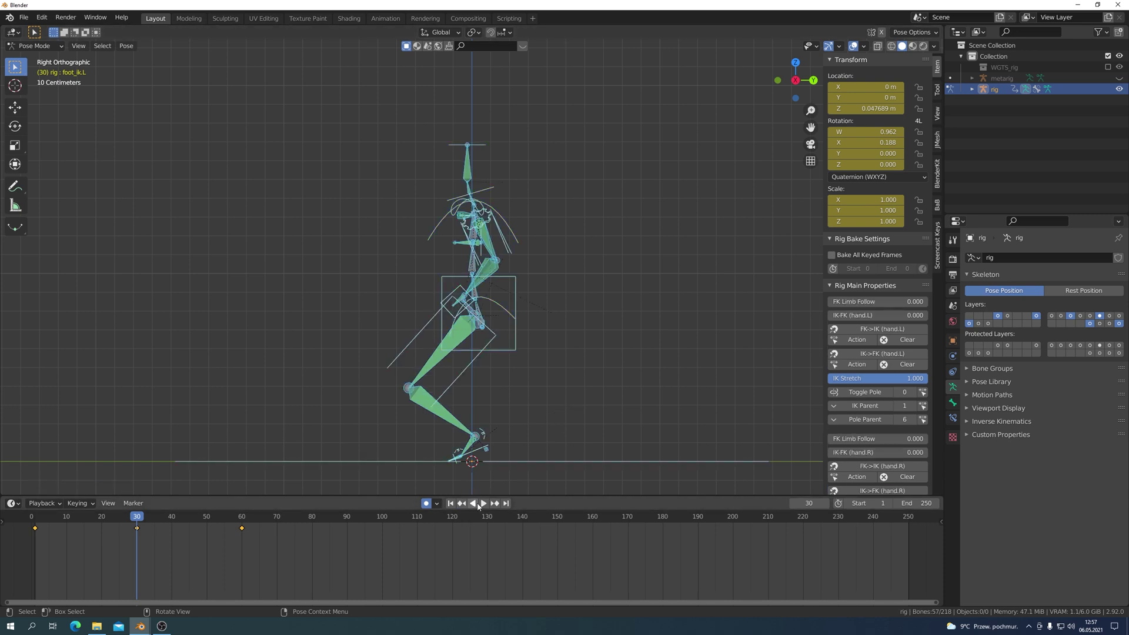
left_click(484, 503)
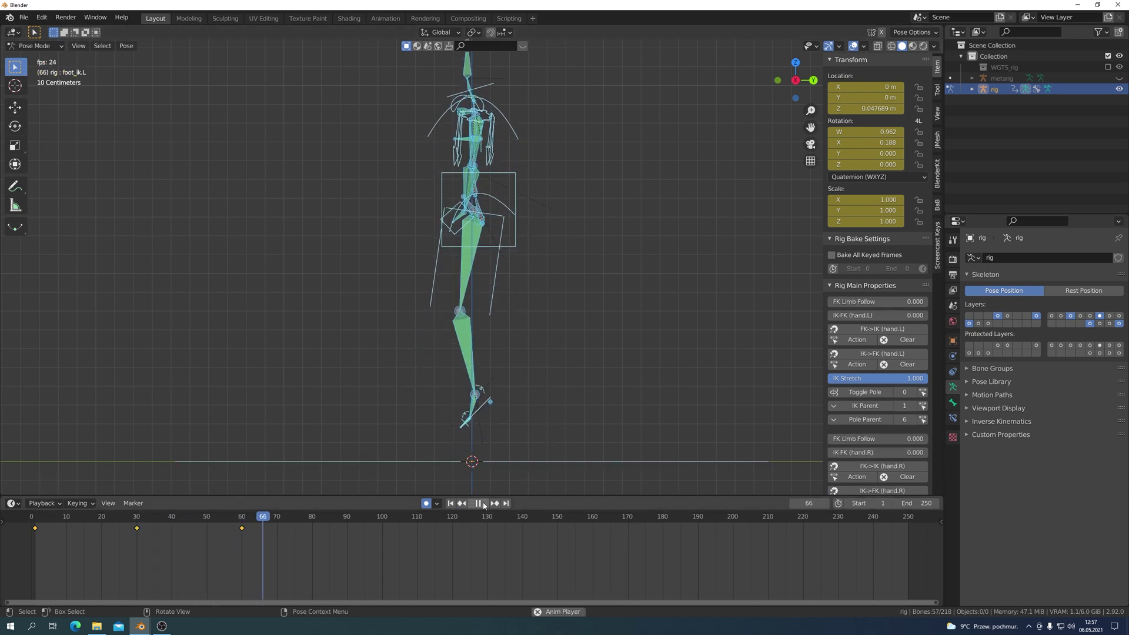
left_click(483, 503)
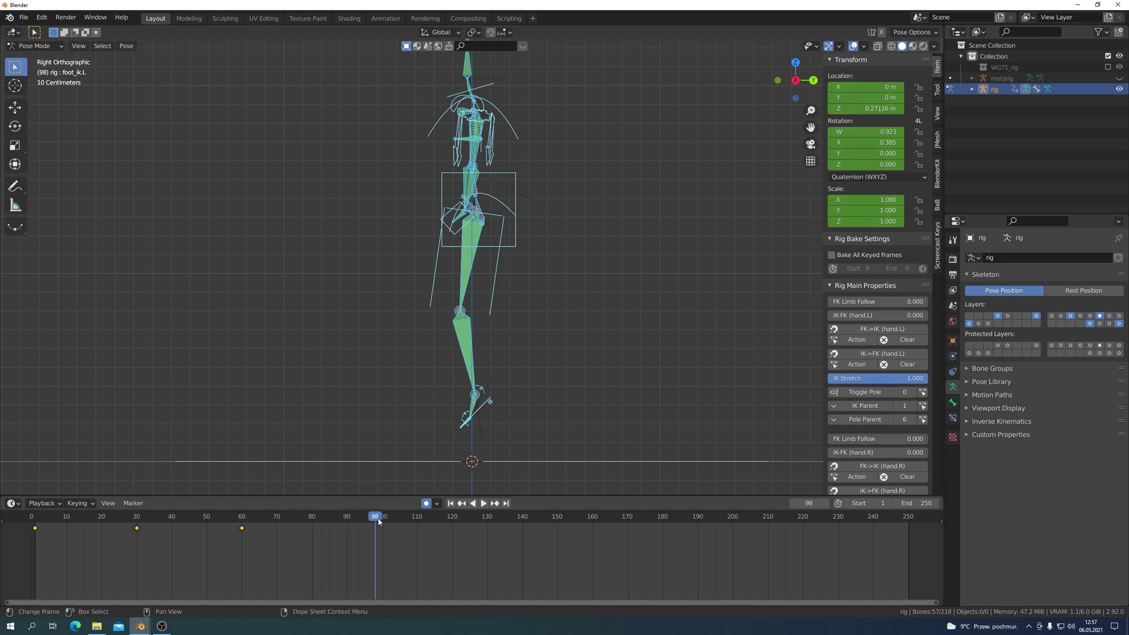
Set the current frame to 90 and inspect the rig from front, side and perspective
left_click(354, 527)
left_click_drag(353, 527, 347, 527)
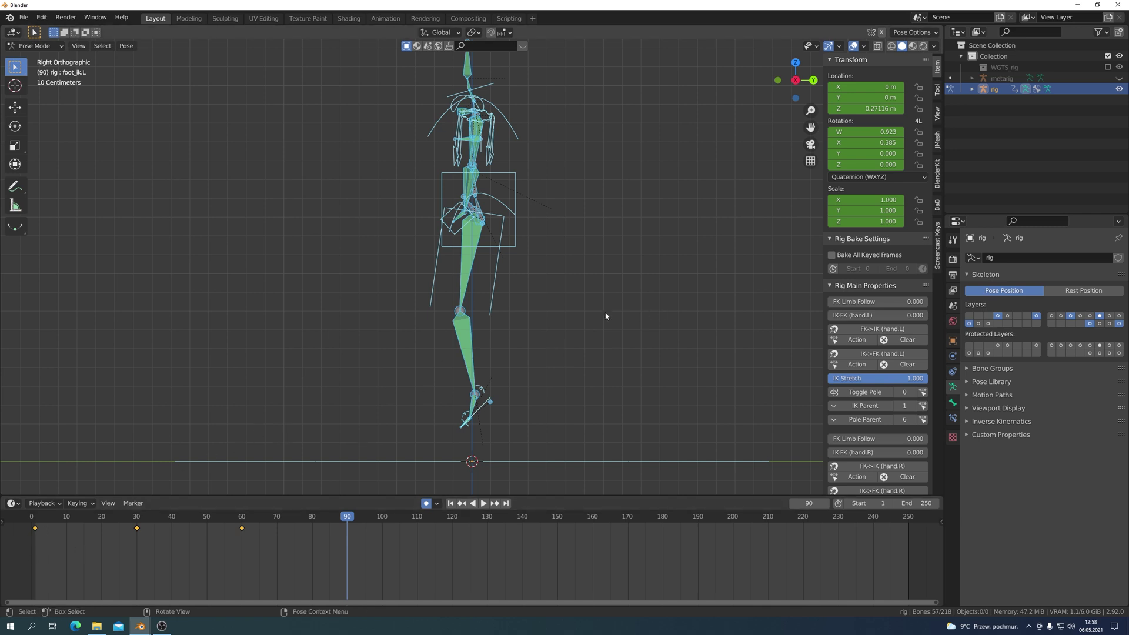
key("KP_1")
key("KP_3")
middle_click_drag(330, 277, 379, 247)
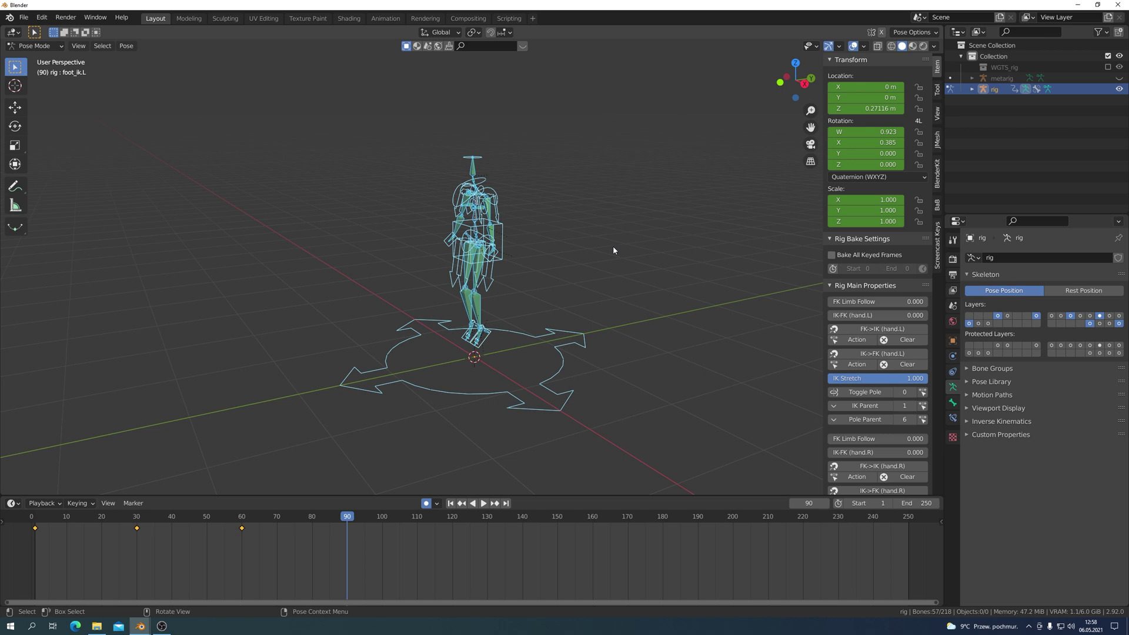
Clear all bone transforms to rest pose at frame 90, then replay from frame 1
left_click(125, 46)
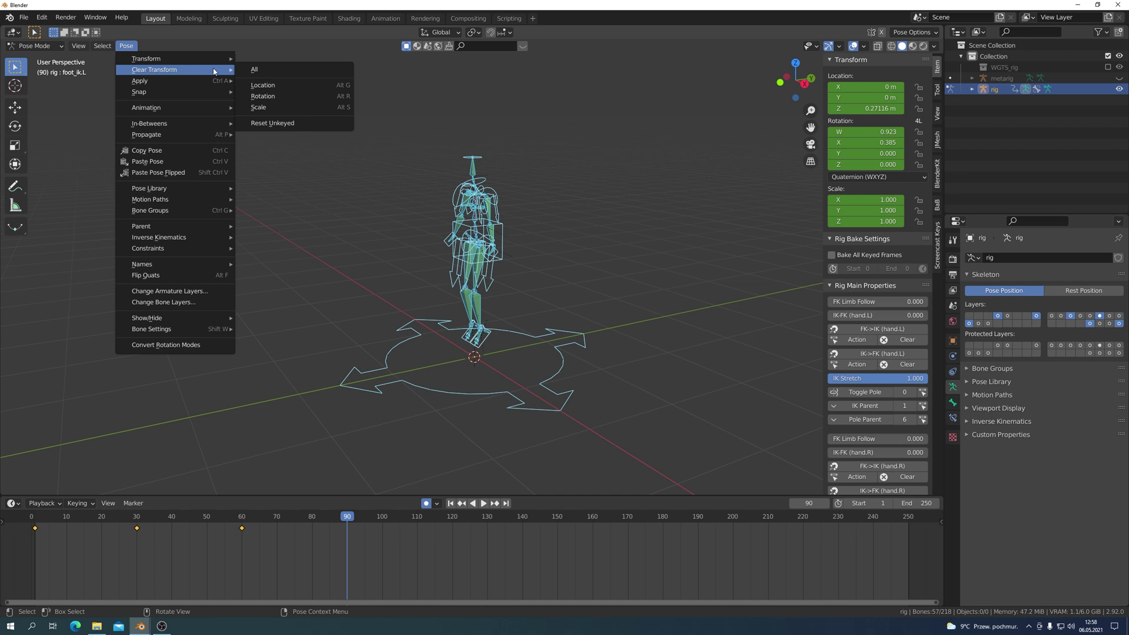
mouse_move(154, 70)
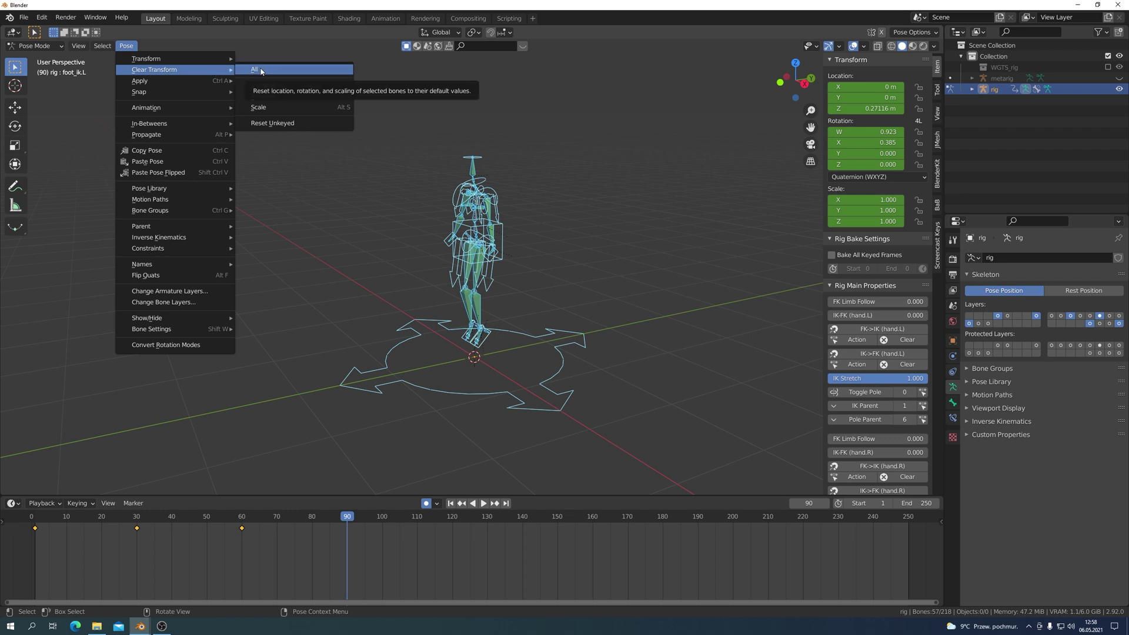
left_click(260, 70)
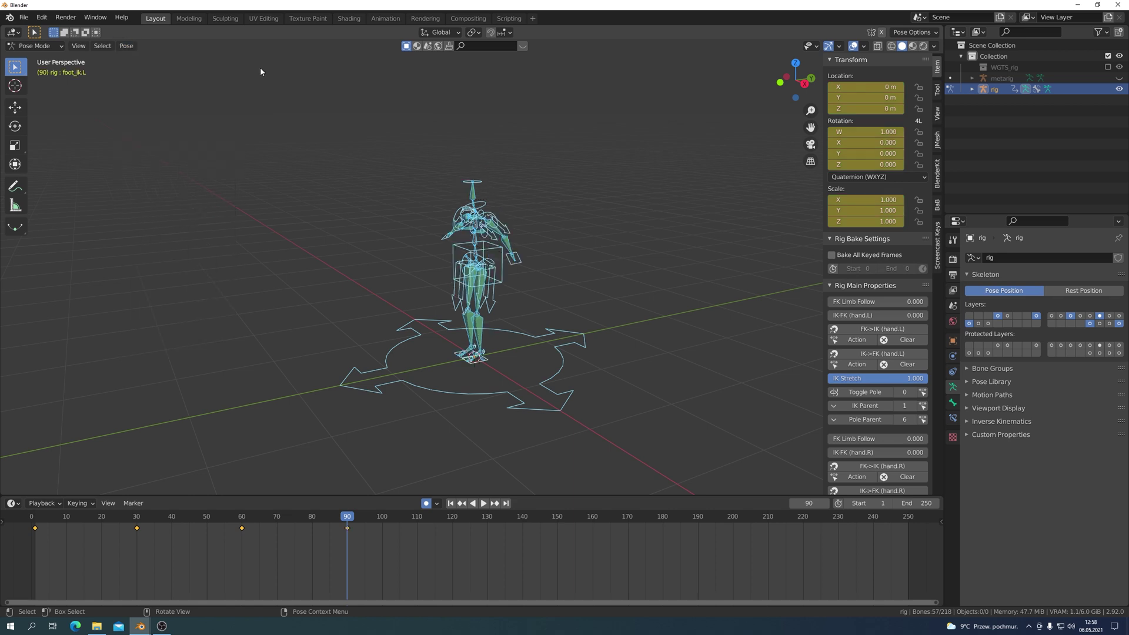
key("KP_1")
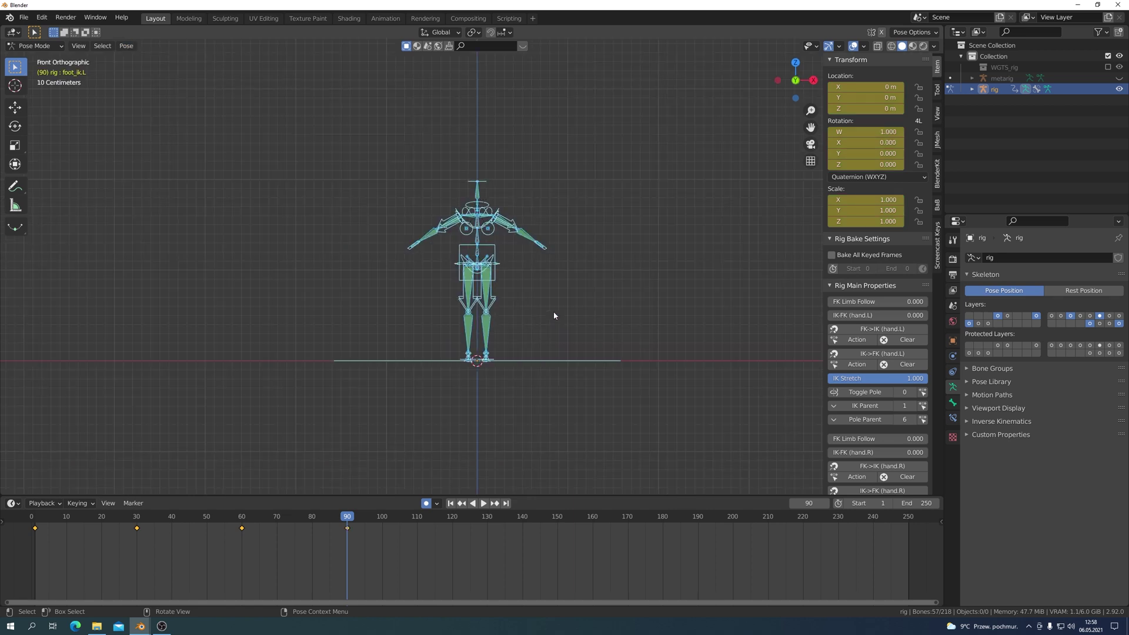
left_click(450, 504)
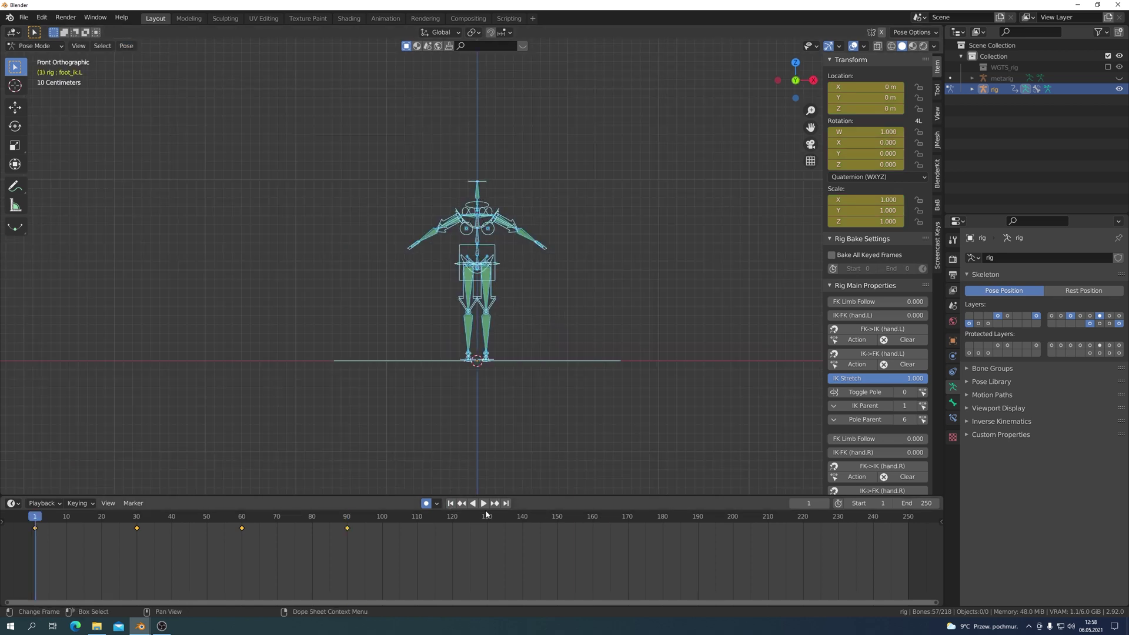
left_click(484, 504)
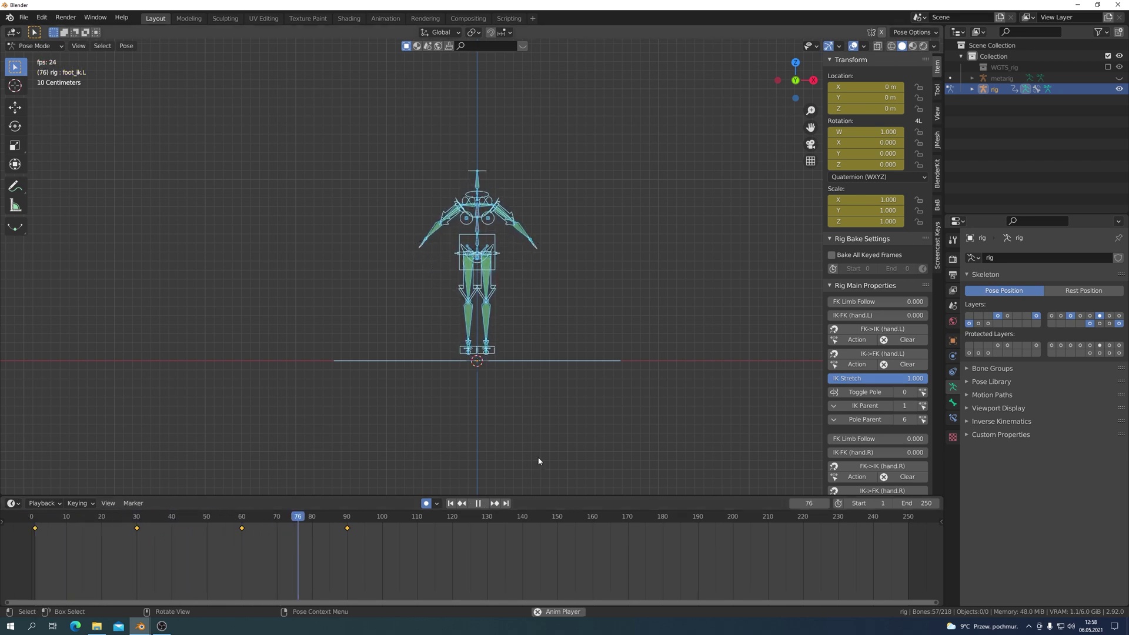
Stop playback and set the animation's end frame to 120
key("KP_3")
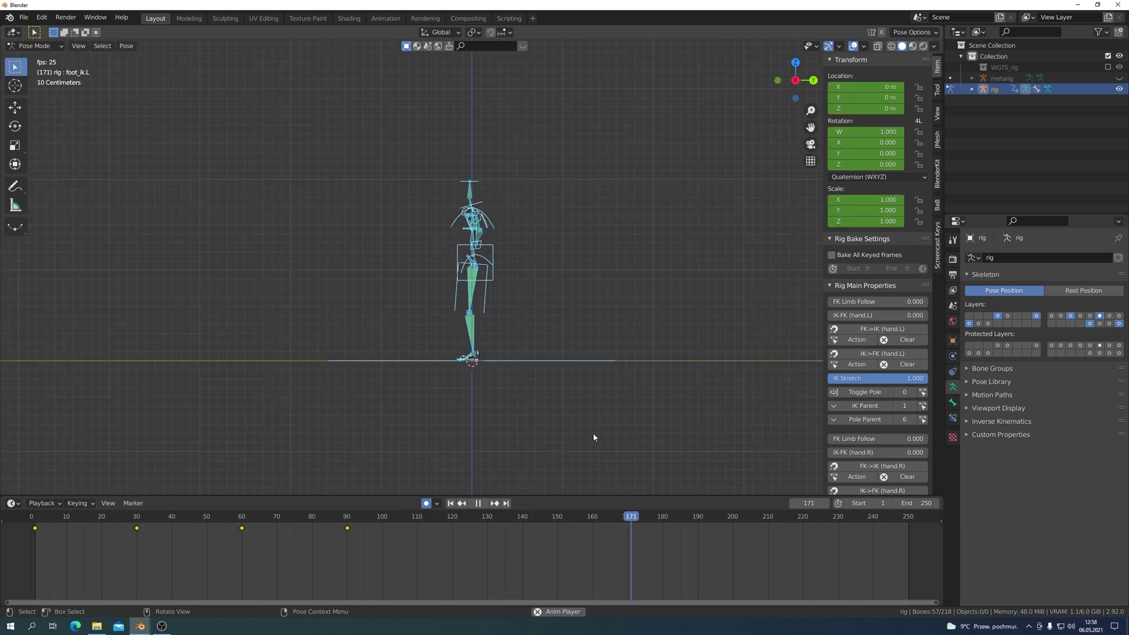
key("space")
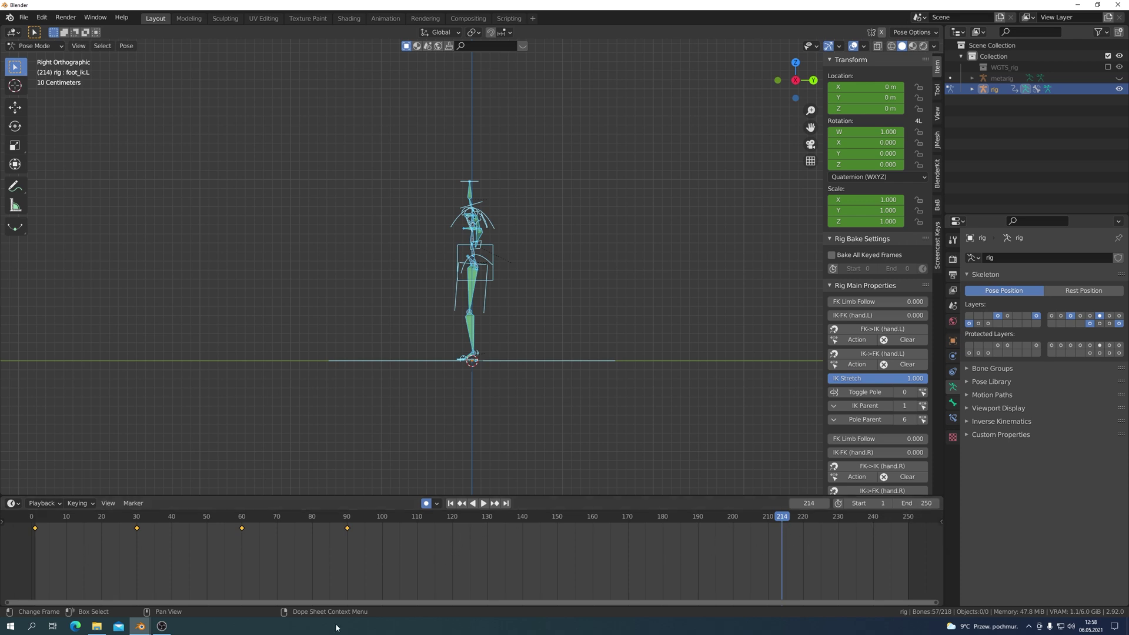
left_click(925, 505)
type("12")
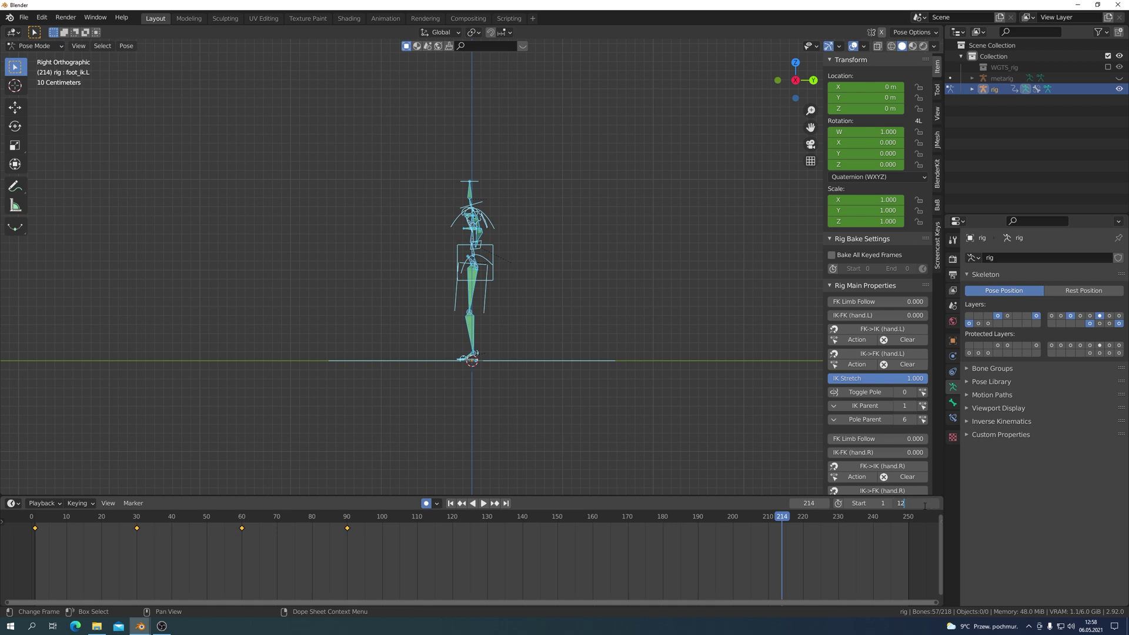
type("0")
key("Return")
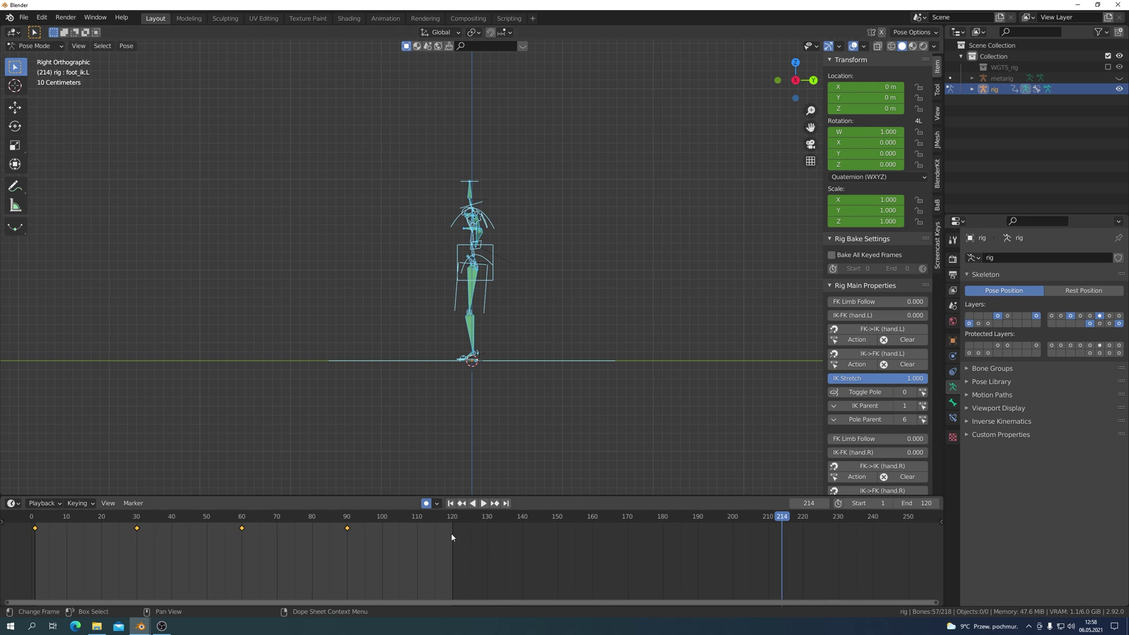
Replay the animation from frame 1, stop it, and scrub back to frame 42
left_click(451, 503)
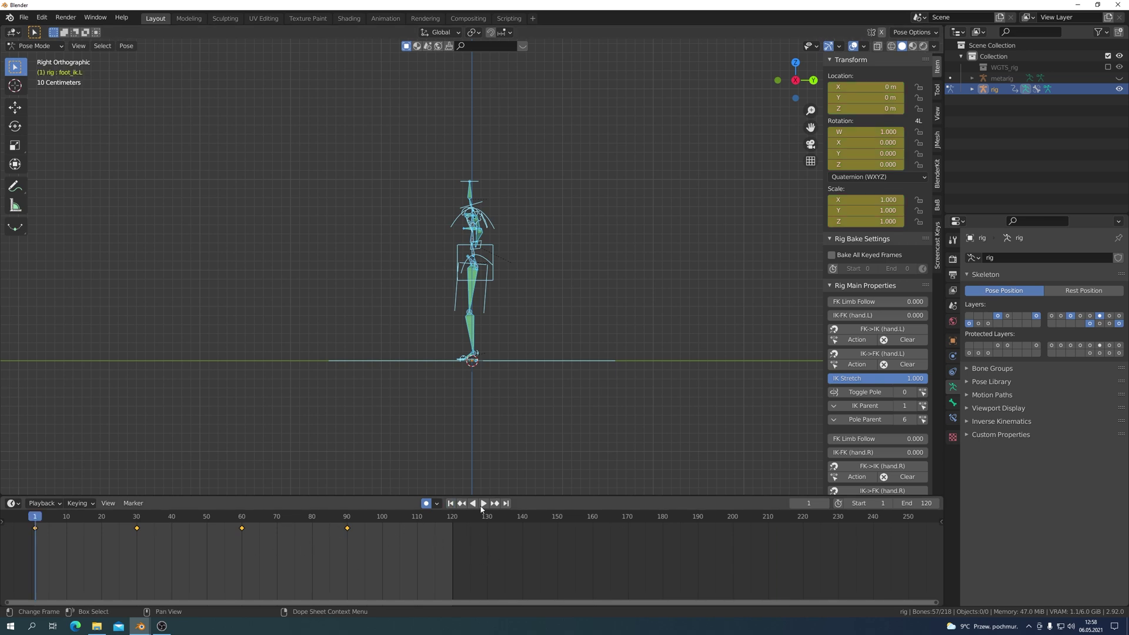
left_click(483, 503)
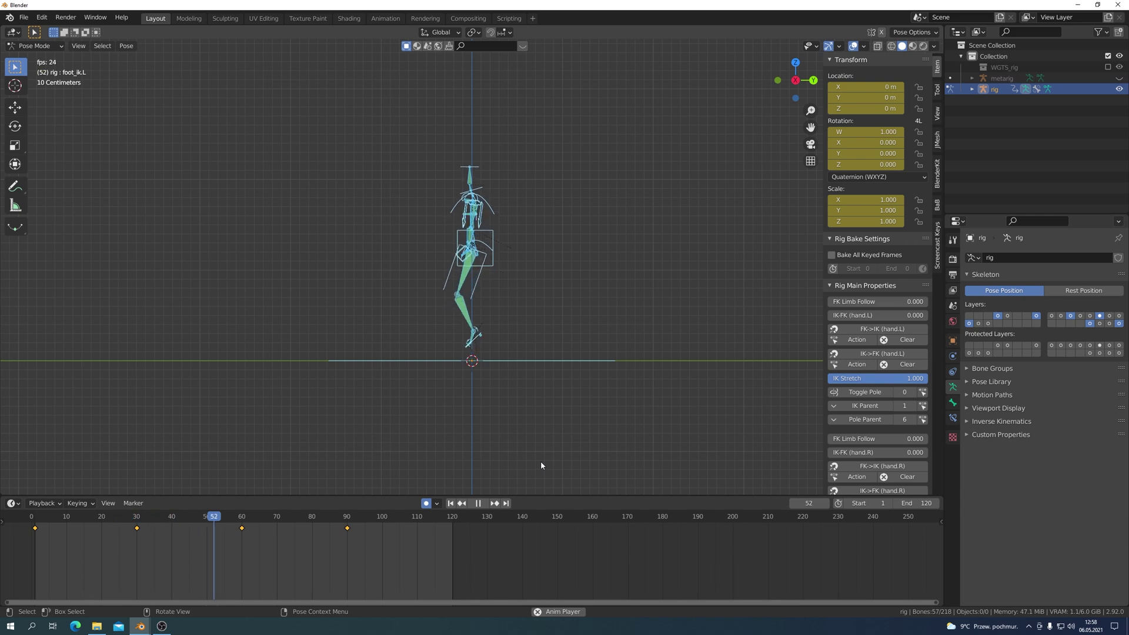
left_click(478, 503)
mouse_move(540, 465)
middle_mouse_down()
mouse_move(573, 435)
mouse_move(600, 511)
middle_mouse_up()
scroll(442, 551, "up", 1)
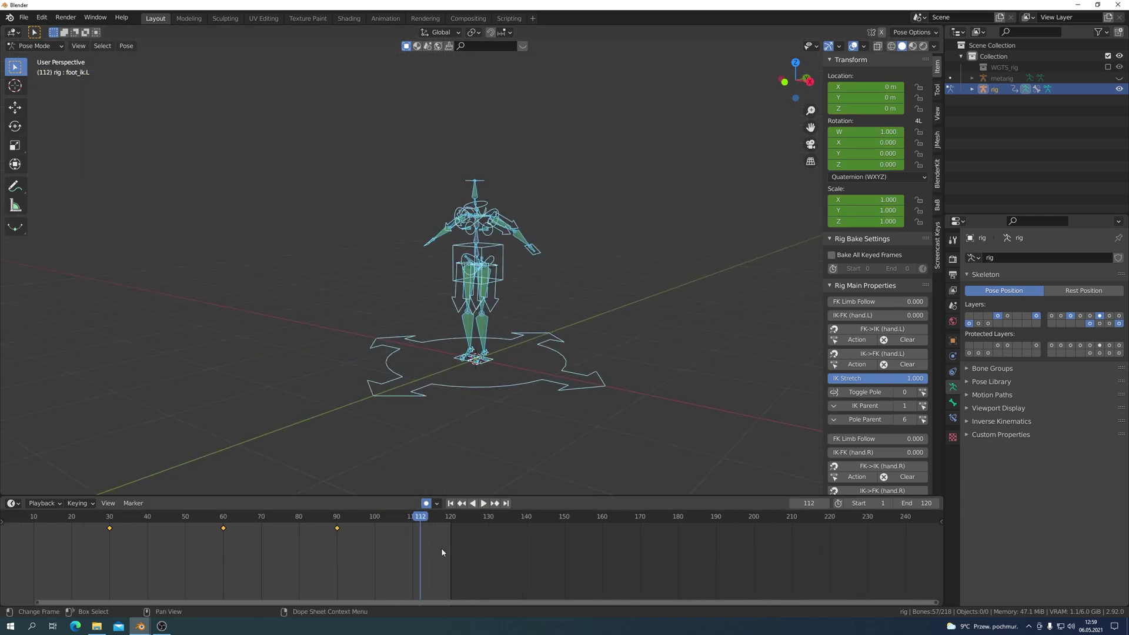
mouse_move(427, 515)
left_mouse_down()
mouse_move(116, 581)
mouse_move(159, 589)
left_mouse_up()
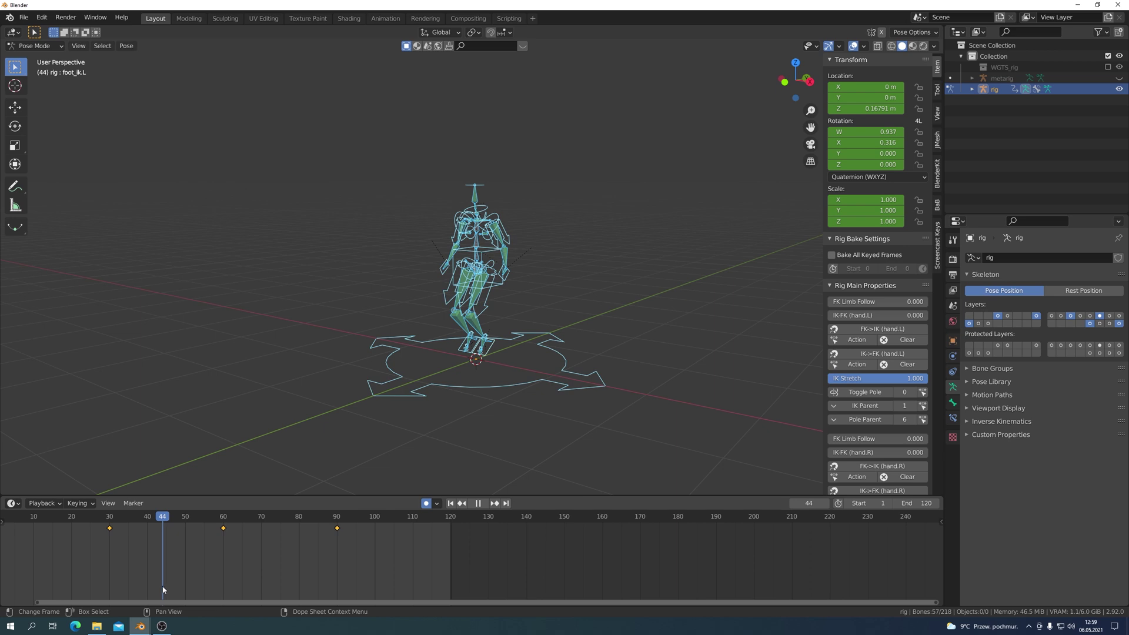
left_click_drag(159, 590, 155, 586)
Zoom in on the feet and select the foot_ik.L and foot_ik.R controls
key("KP_3")
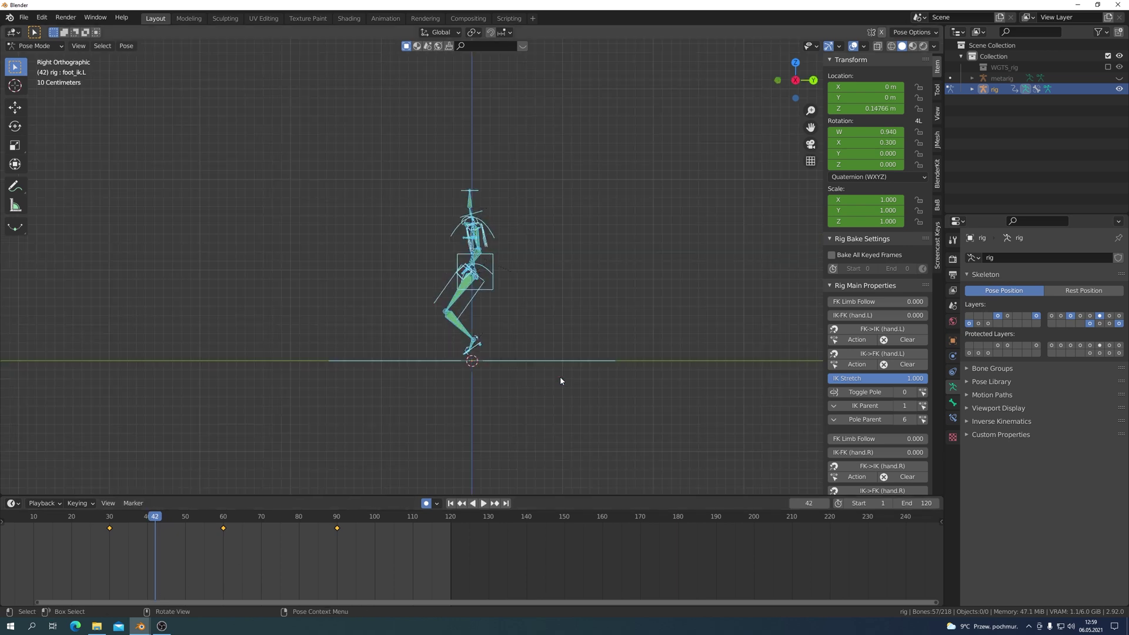
scroll(560, 376, "up", 2)
scroll(589, 274, "up", 2)
scroll(559, 311, "up", 1)
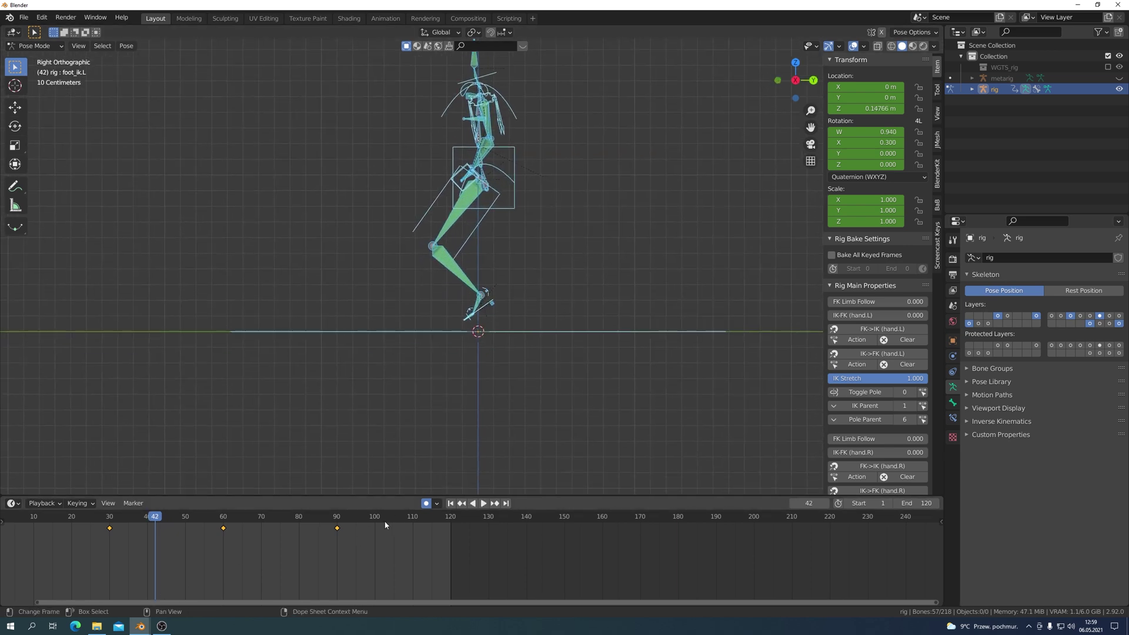
left_click(483, 311)
middle_click_drag(527, 313, 477, 316)
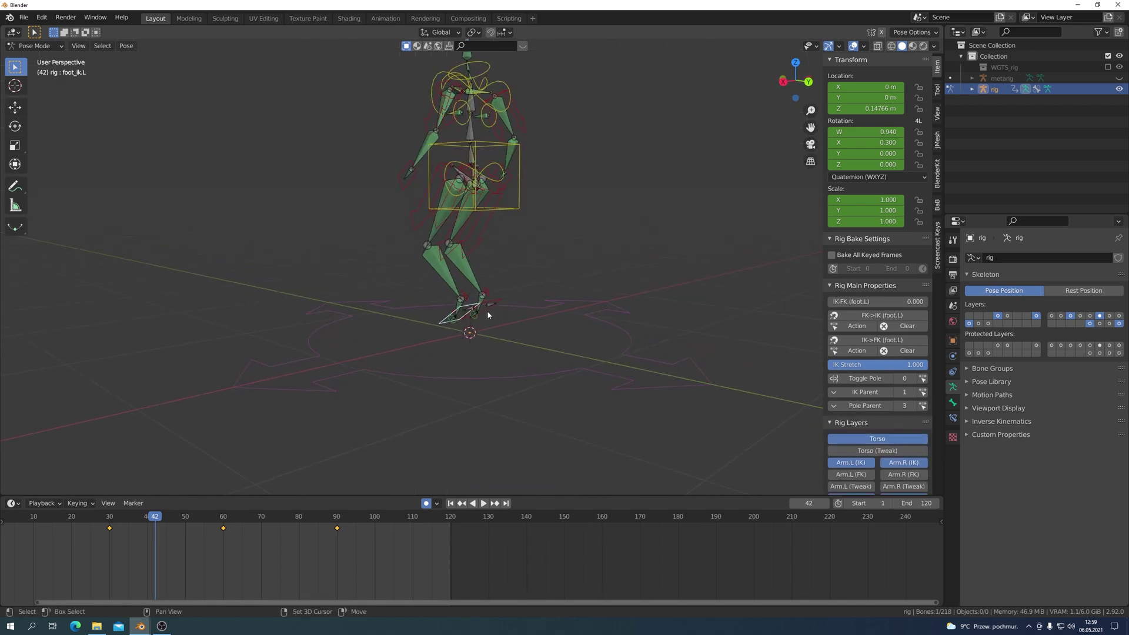
left_click(488, 312, "shift")
key("KP_1")
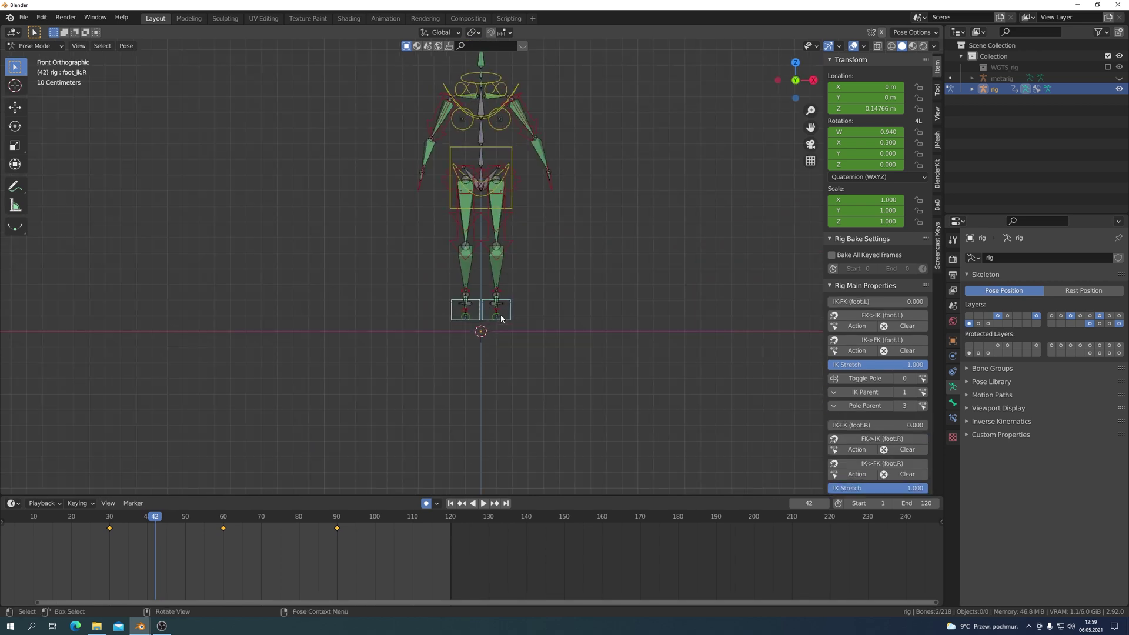
key("KP_3")
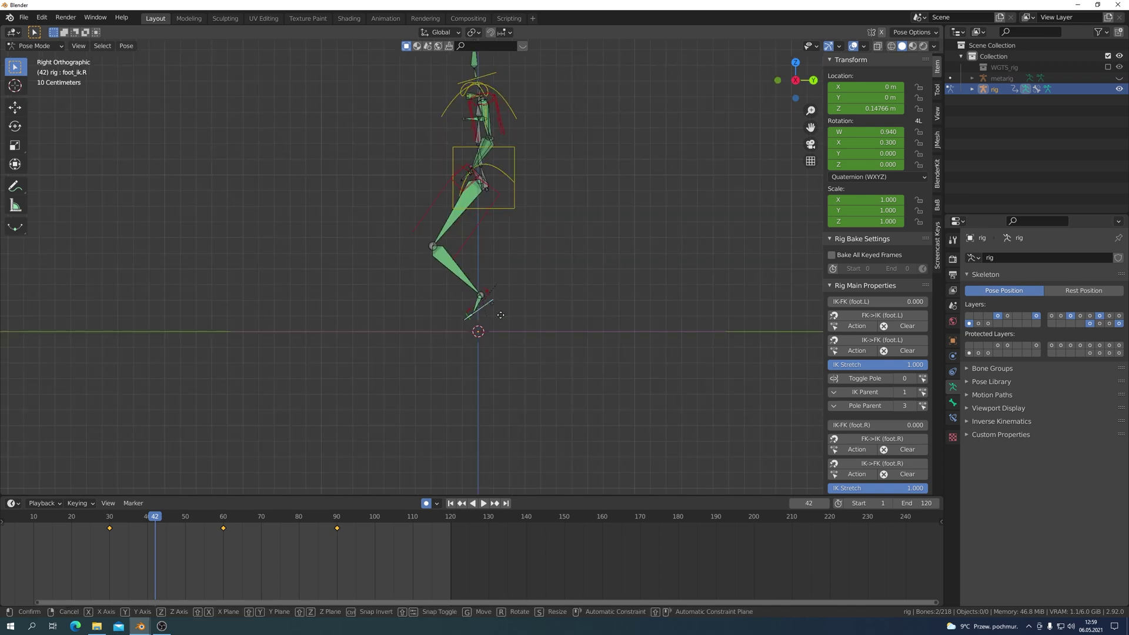
Move the foot IK controls along Z to auto-key frame 42, then play the animation
key("g")
key("z")
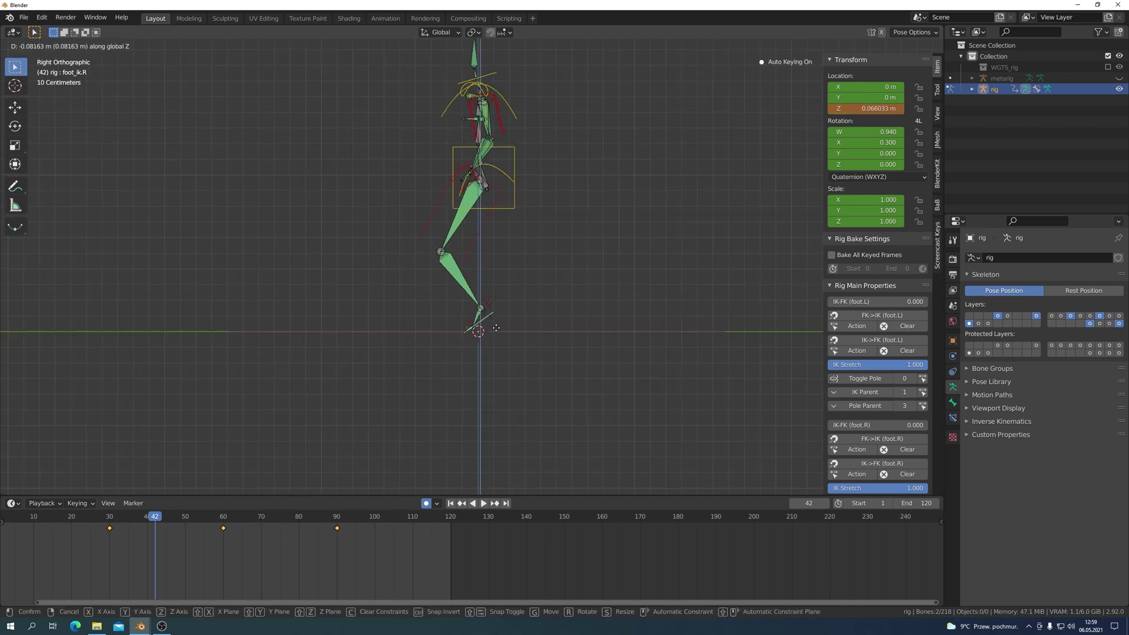
left_click(497, 327)
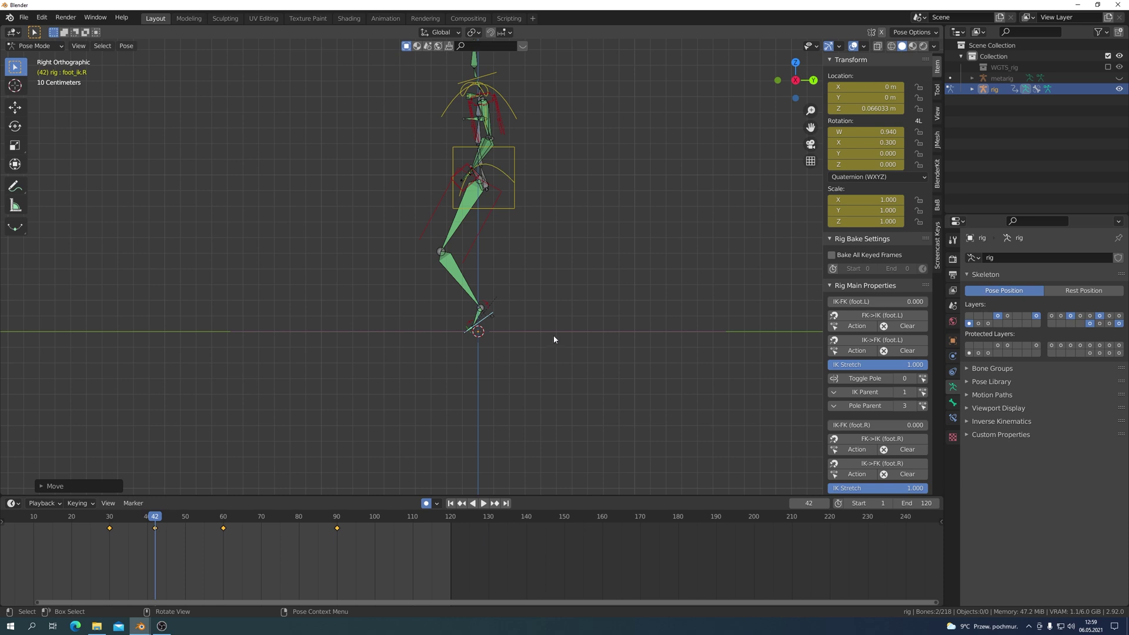
key("a")
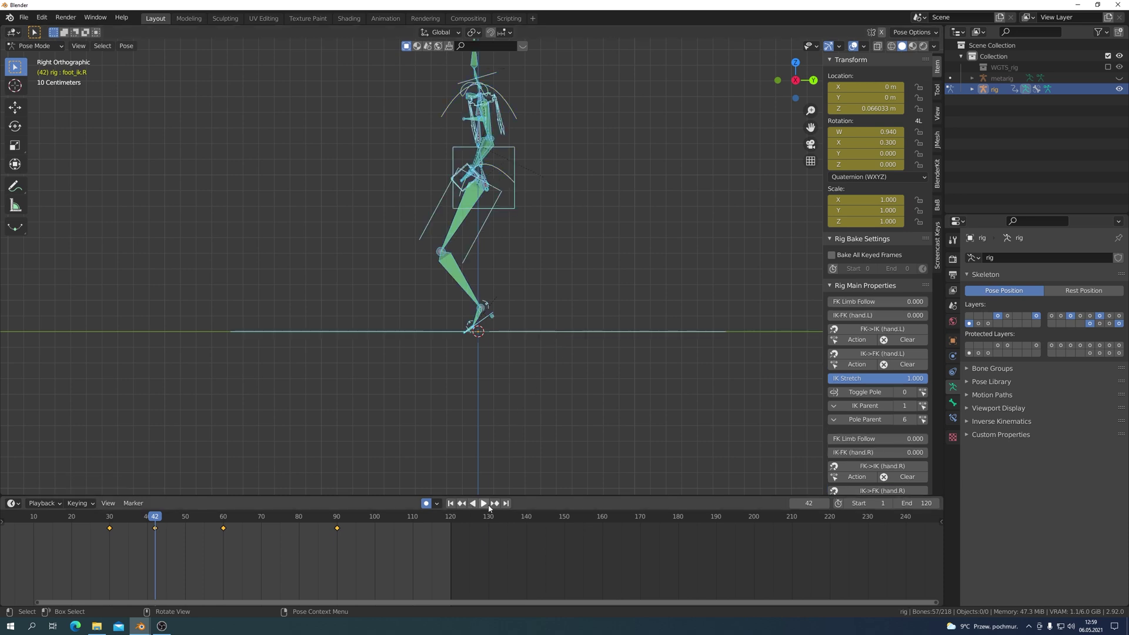
left_click(487, 506)
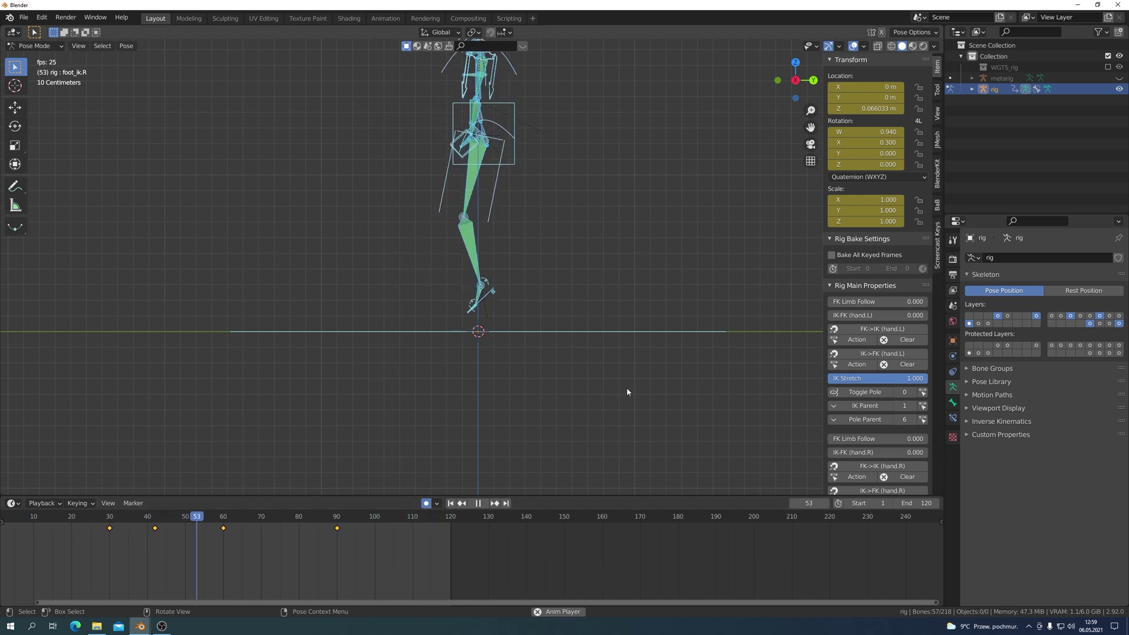
mouse_move(608, 331)
middle_mouse_down("shift")
mouse_move(606, 320)
mouse_move(676, 341)
middle_mouse_up("shift")
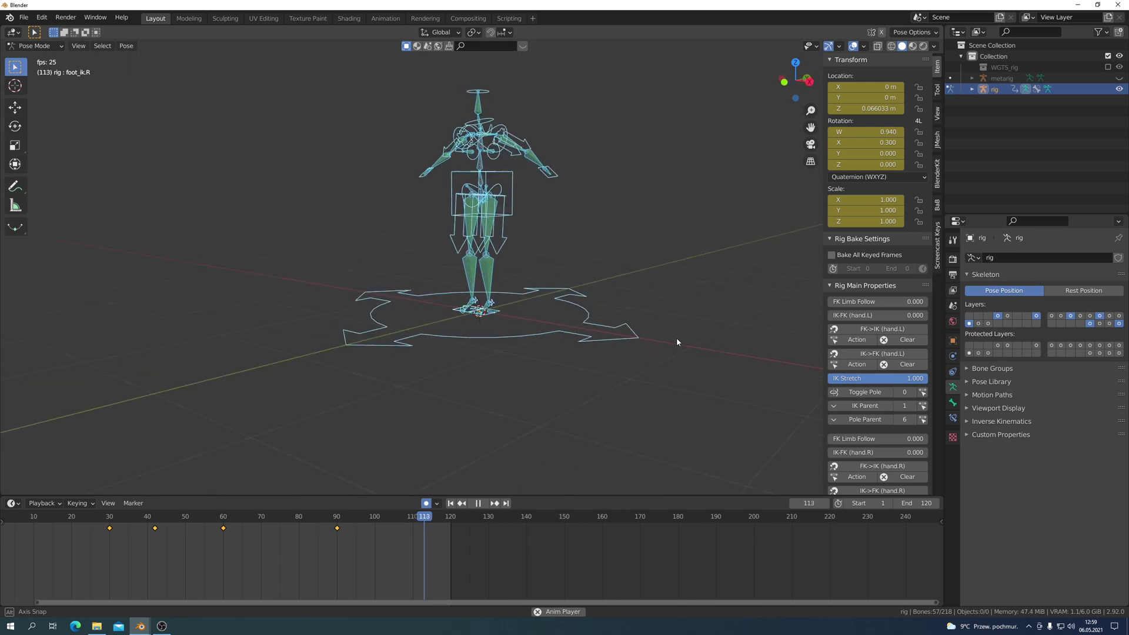
Stop playback at frame 1 and frame the upright rig in front view
left_click(477, 503)
left_click(450, 504)
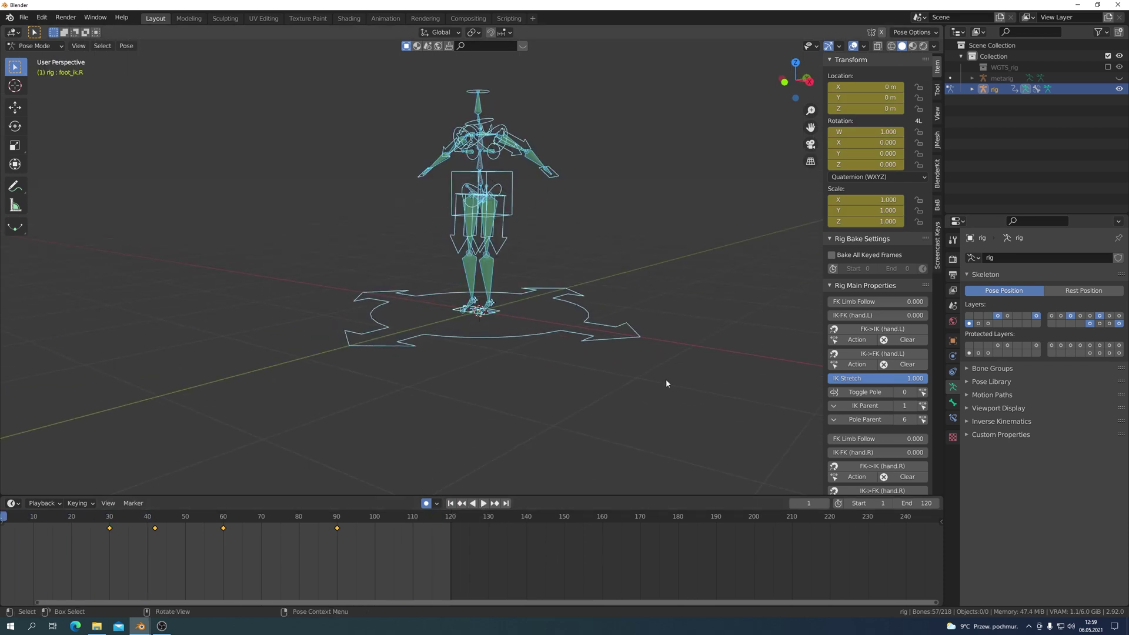
scroll(500, 546, "down", 2)
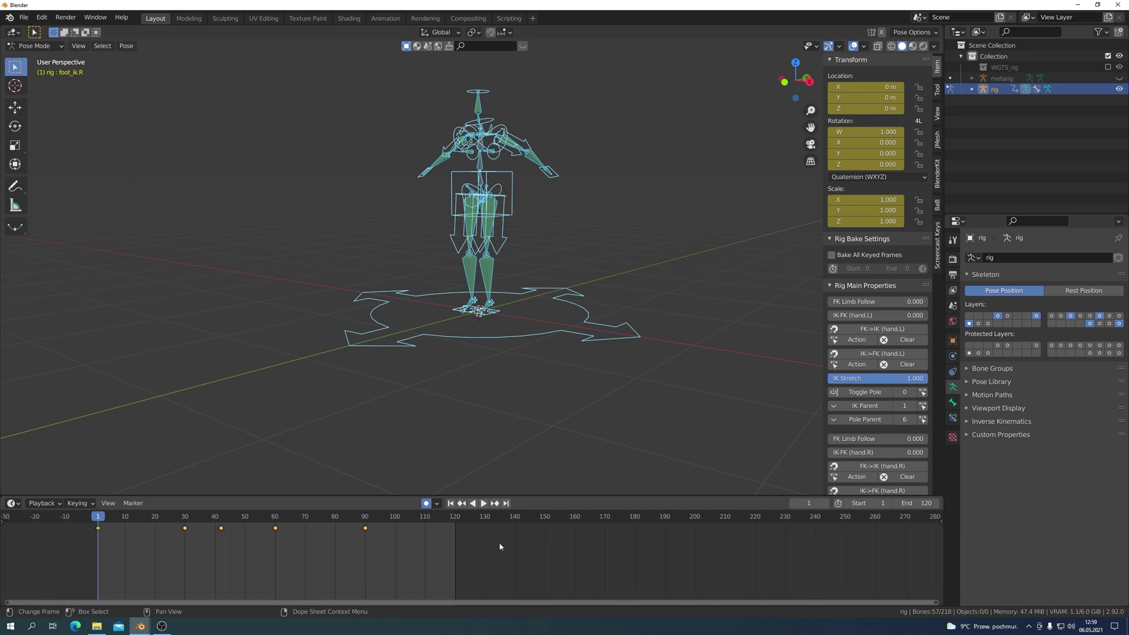
scroll(498, 542, "up", 1)
scroll(496, 543, "up", 1)
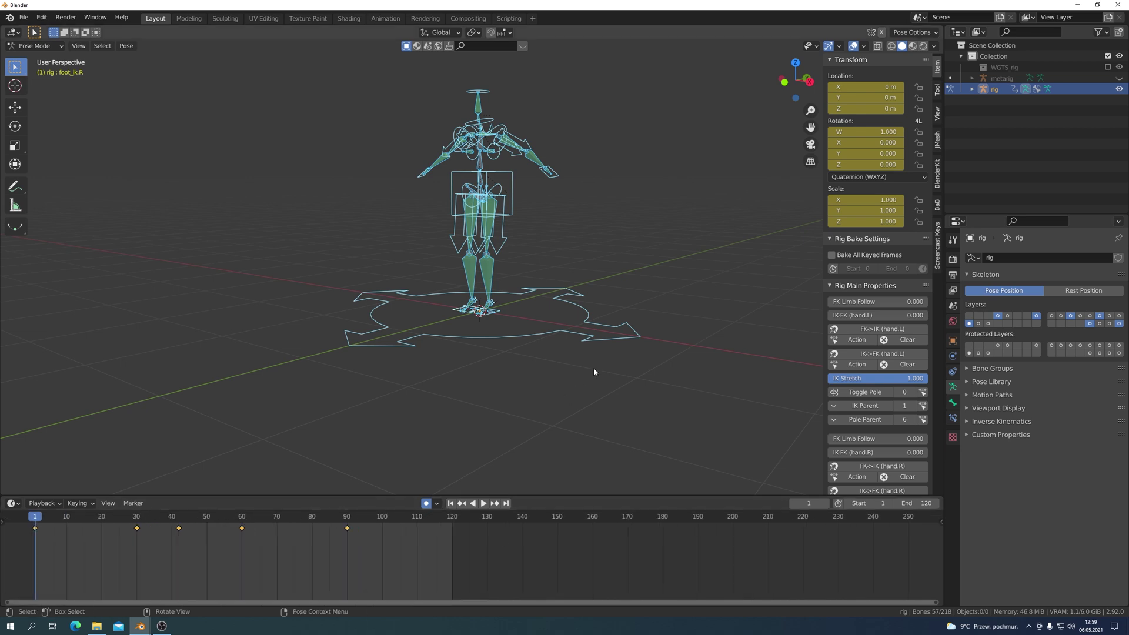
key("KP_1")
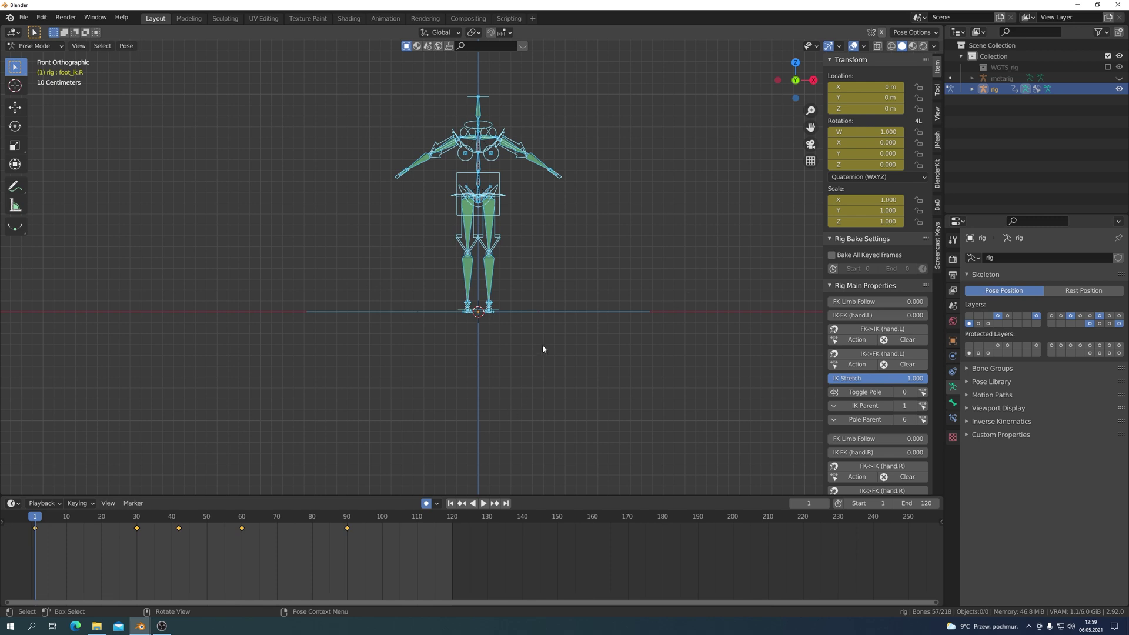
scroll(544, 346, "up", 2)
middle_click_drag(542, 353, 534, 424, "shift")
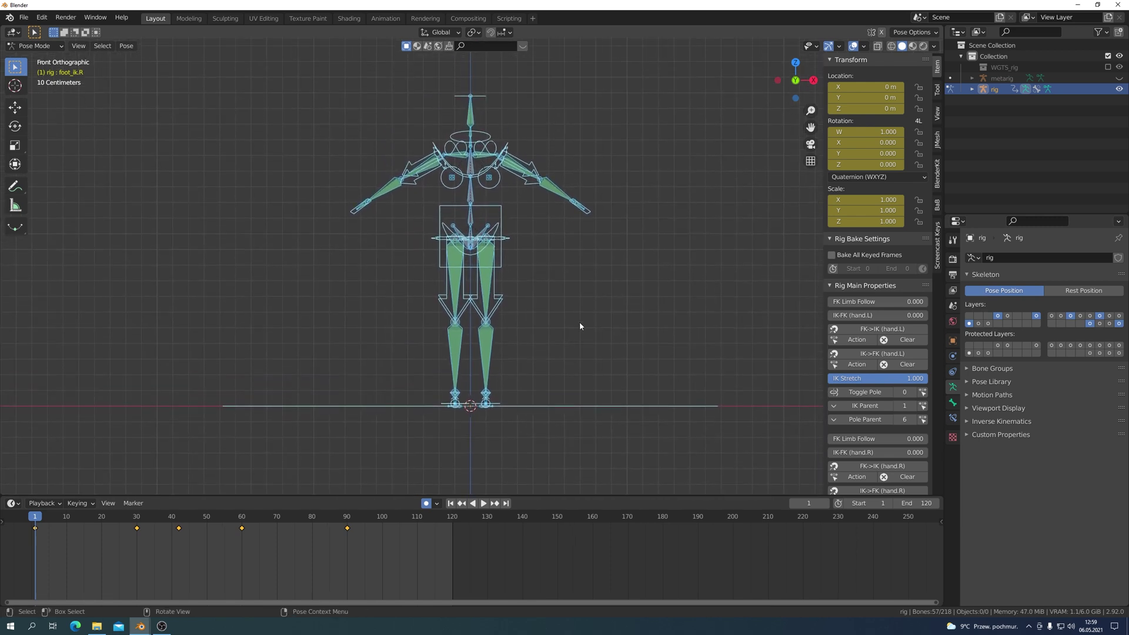
Switch to Object Mode and hide the Torso, Arm IK, Leg IK and Root rig layers
left_click(60, 49)
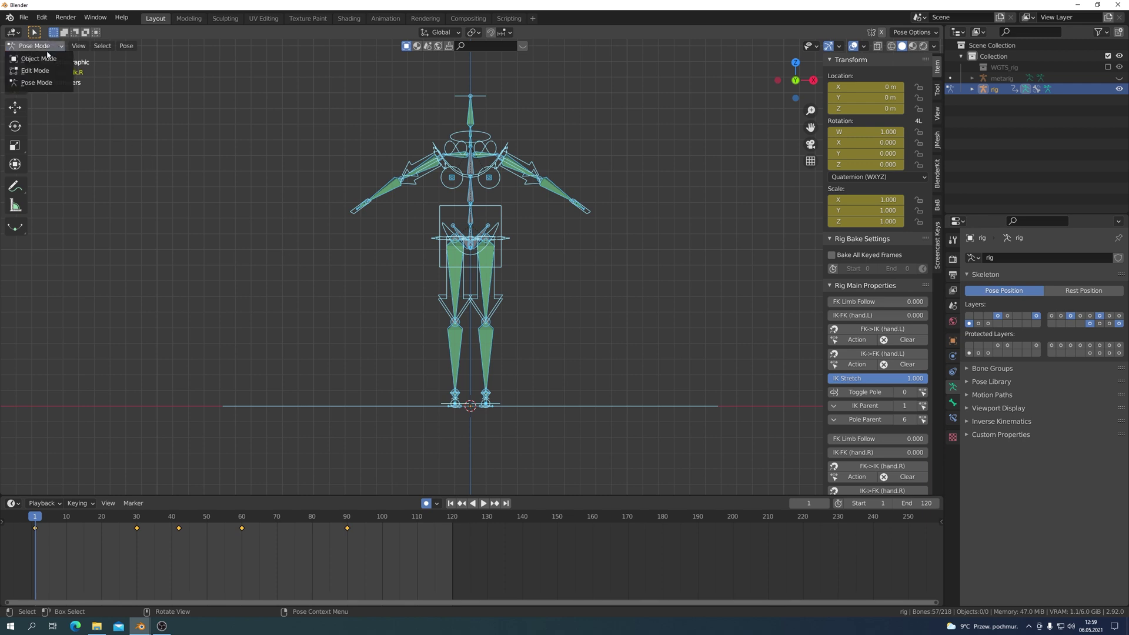
left_click(36, 58)
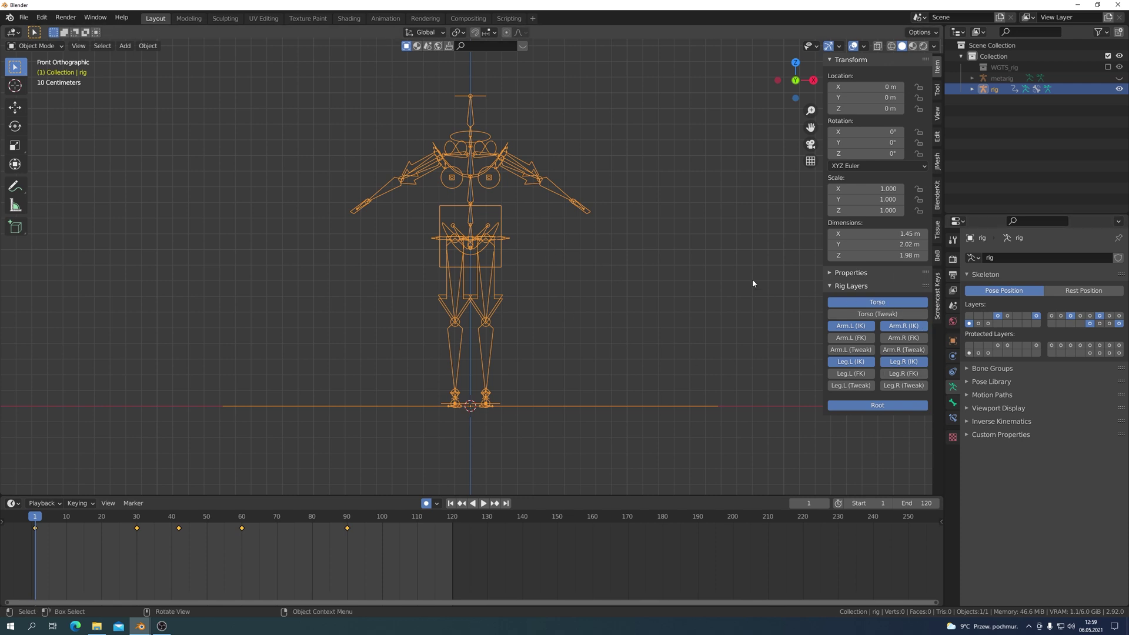
left_click(878, 301)
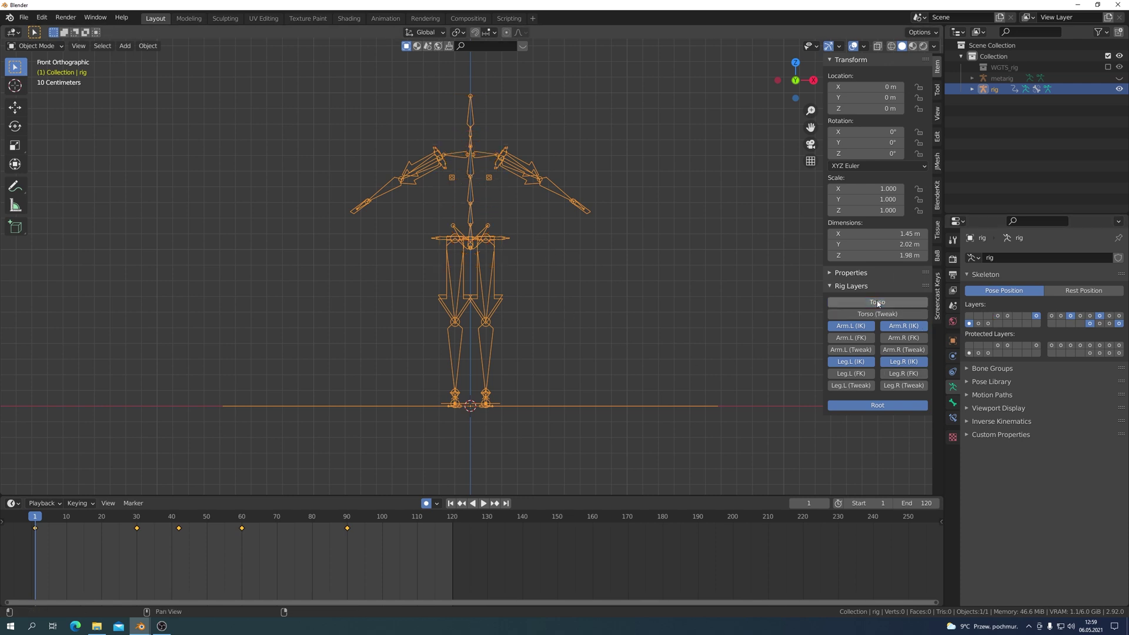
left_click(859, 327)
left_click(897, 327)
left_click(857, 361)
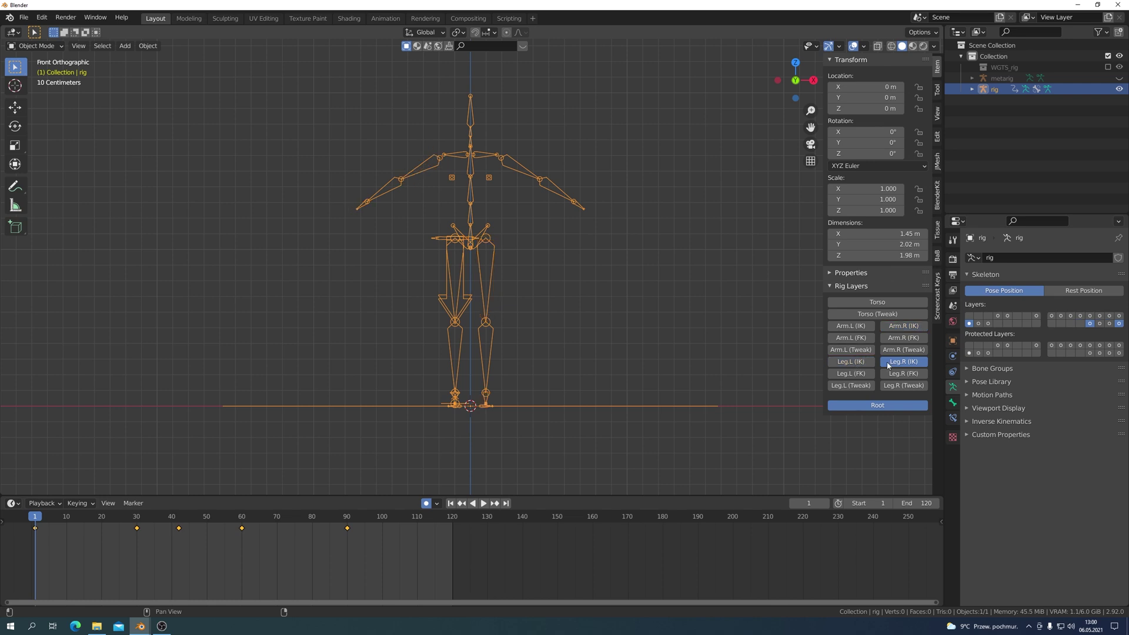
left_click(875, 405)
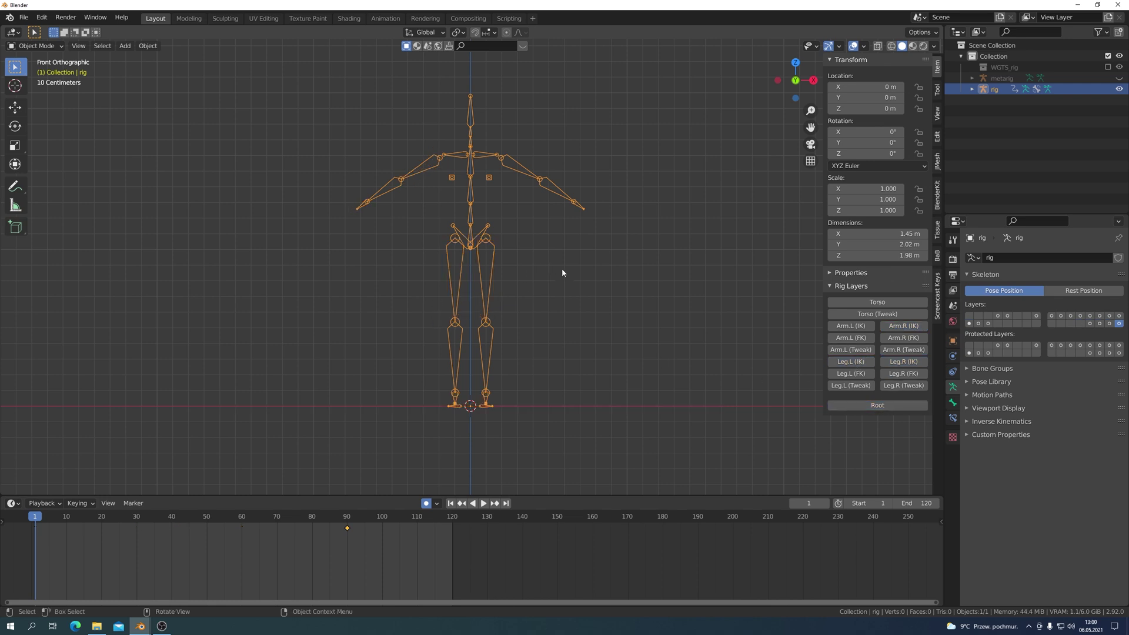
Orbit and re-center the front view to inspect the remaining bone chain
middle_click_drag(562, 273, 555, 288)
key("KP_1")
mouse_move(599, 251)
middle_mouse_down("shift")
mouse_move(603, 267)
mouse_move(608, 259)
middle_mouse_up("shift")
key("KP_1")
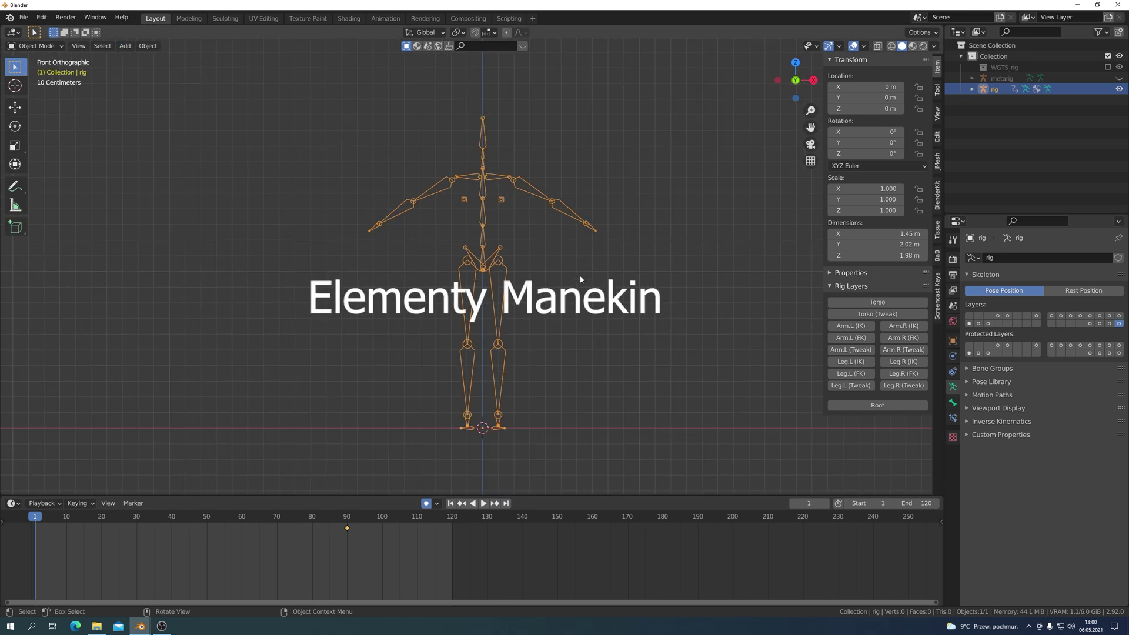
Add a UV sphere and scale it down to 0.169
left_click(124, 45)
mouse_move(139, 58)
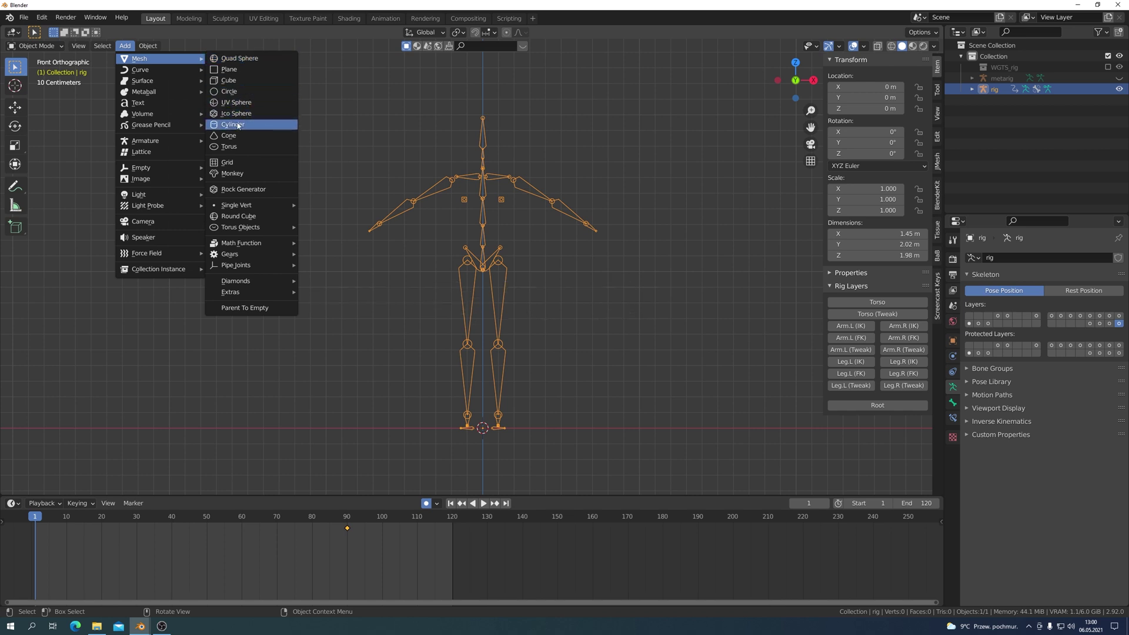
left_click(238, 103)
scroll(585, 332, "down", 3)
scroll(574, 410, "down", 1)
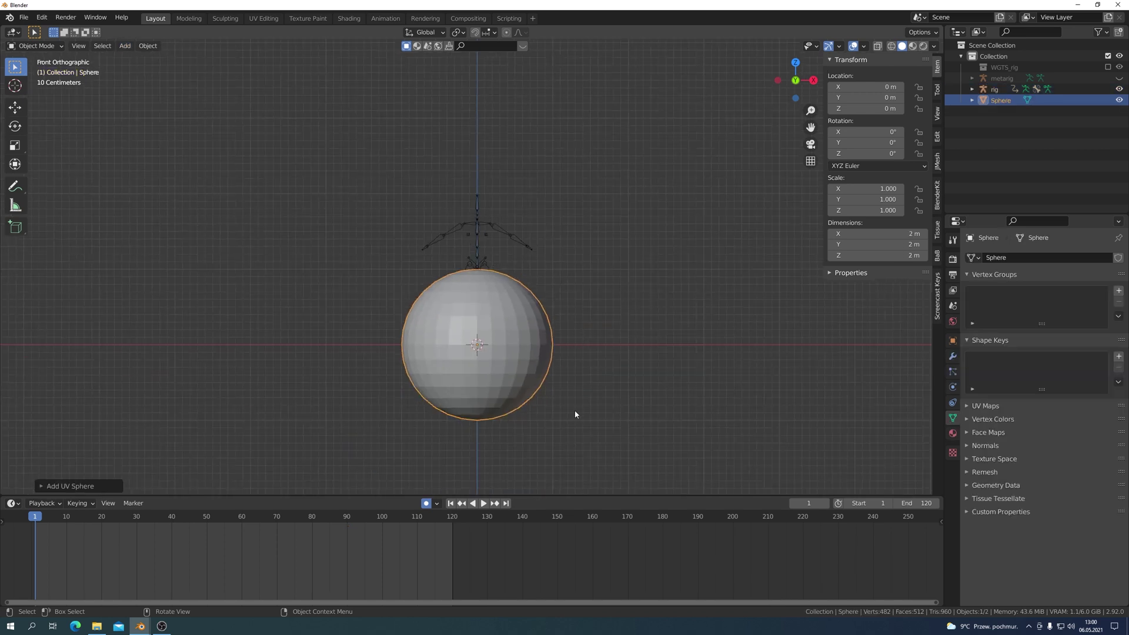
key("s")
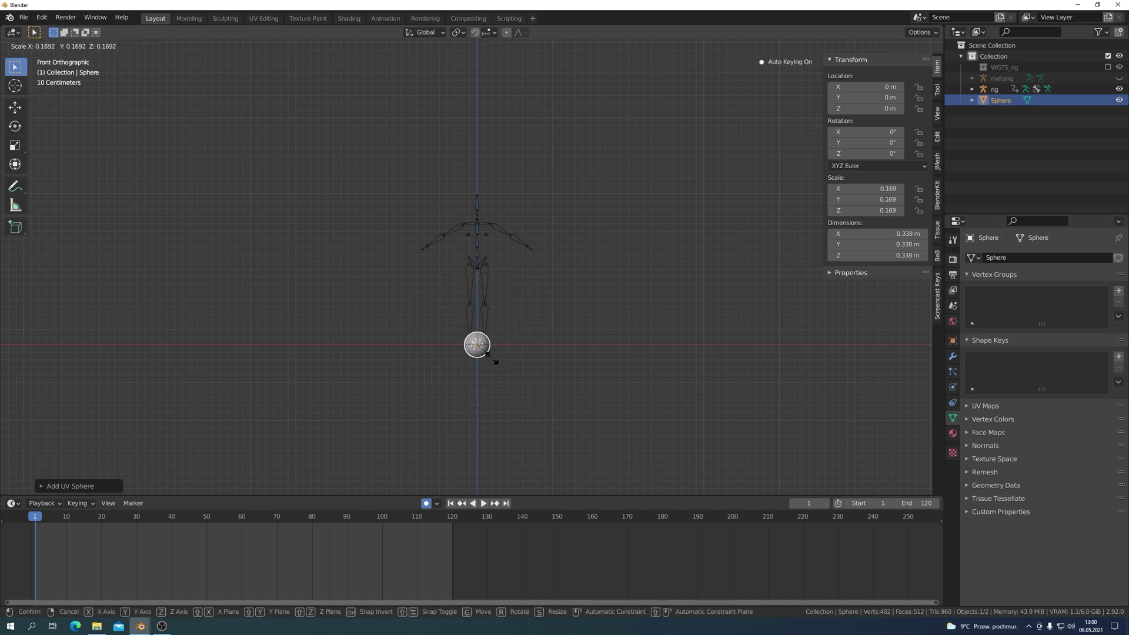
left_click(493, 360)
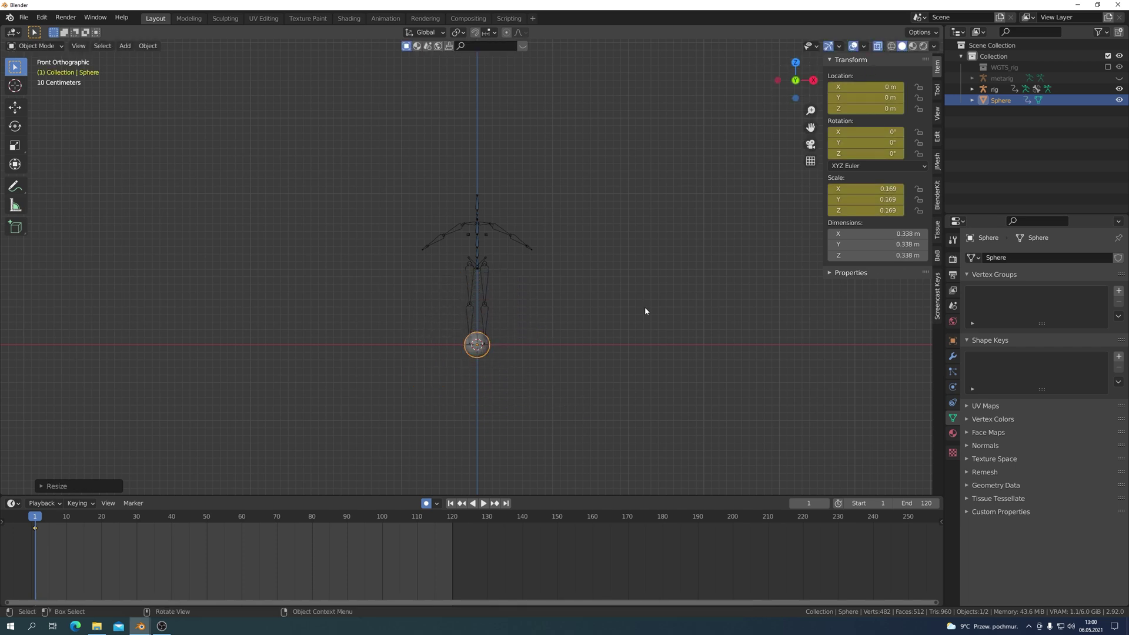
Raise the sphere along Z to head height above the rig's neck
scroll(607, 371, "up", 2)
key("g")
key("z")
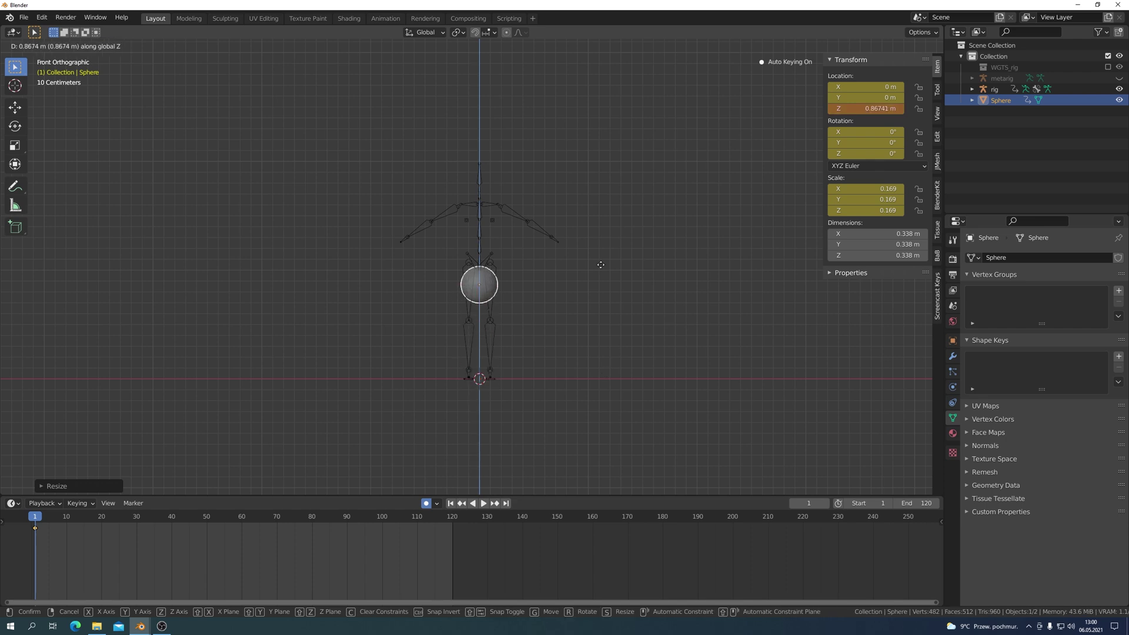
left_click(602, 161)
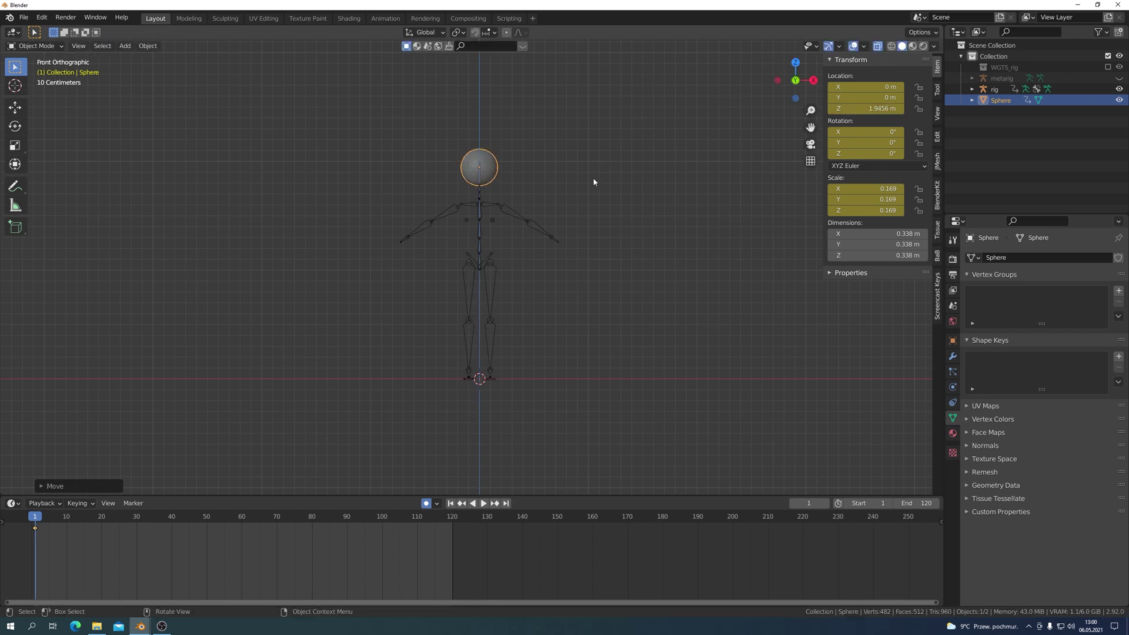
scroll(593, 177, "up", 4)
middle_click_drag(608, 180, 577, 322, "shift")
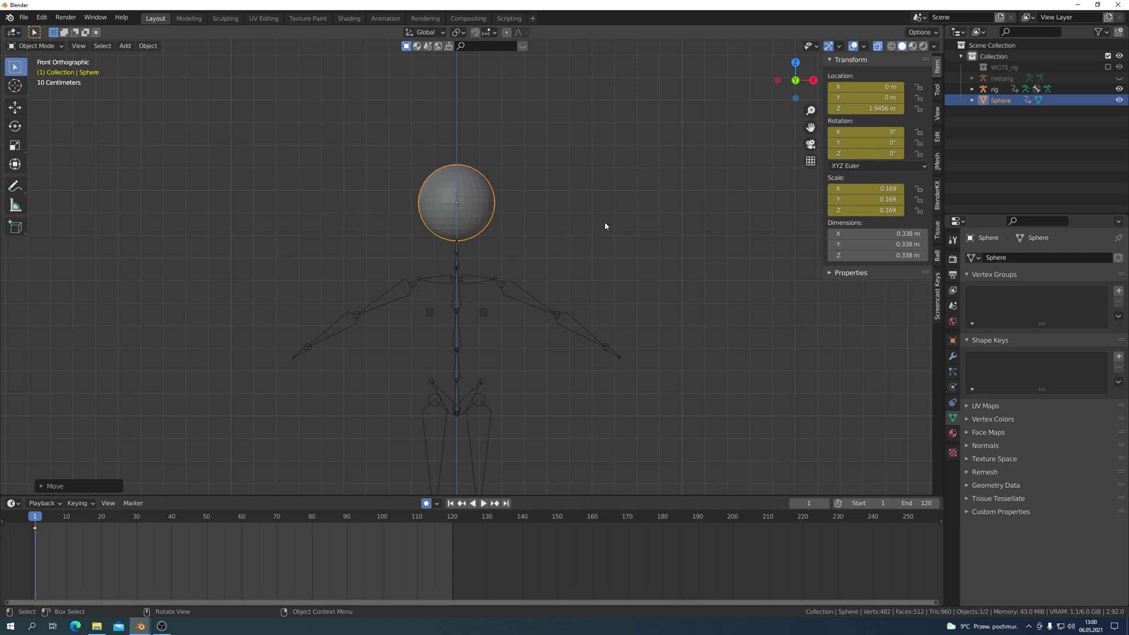
From the side view, nudge the sphere slightly along Y
middle_click_drag(604, 221, 486, 219, "alt")
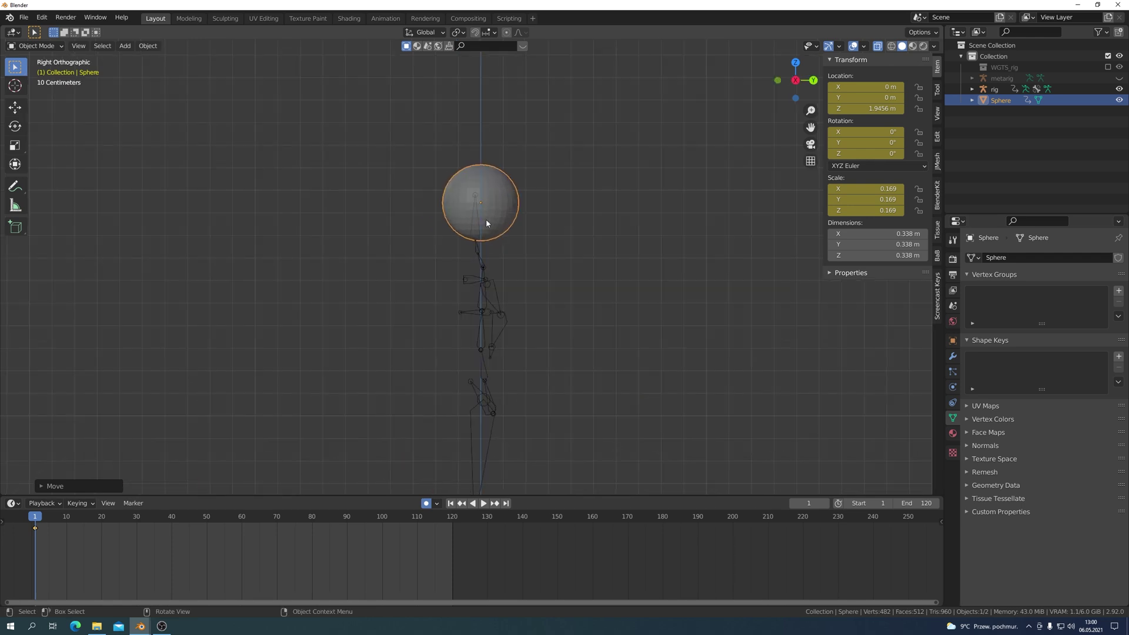
key("g")
key("y")
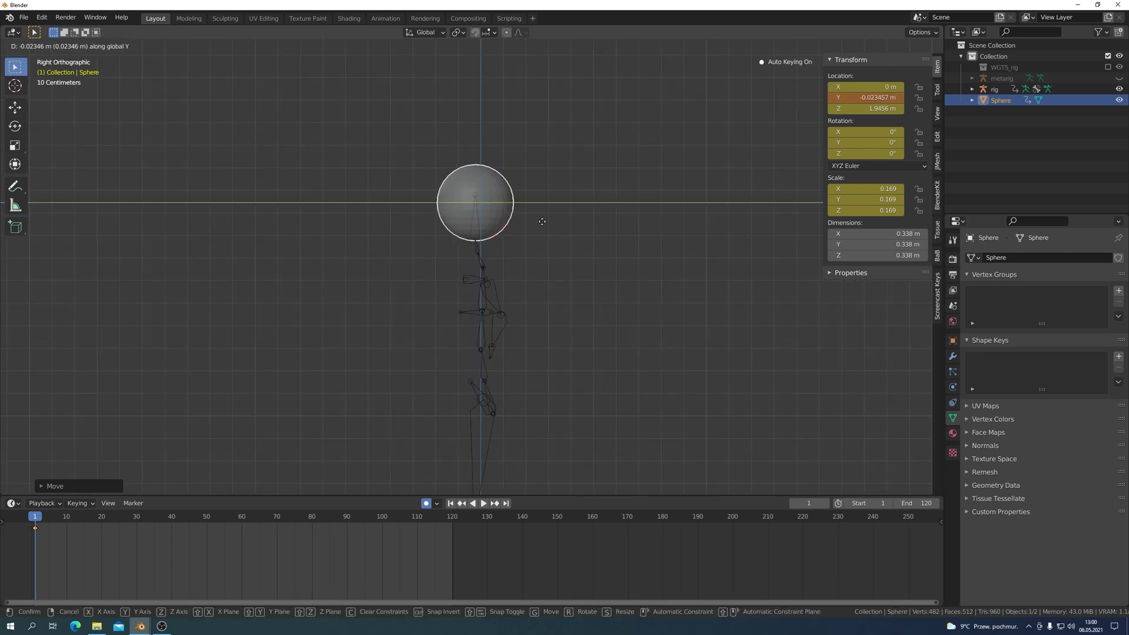
left_click(471, 202)
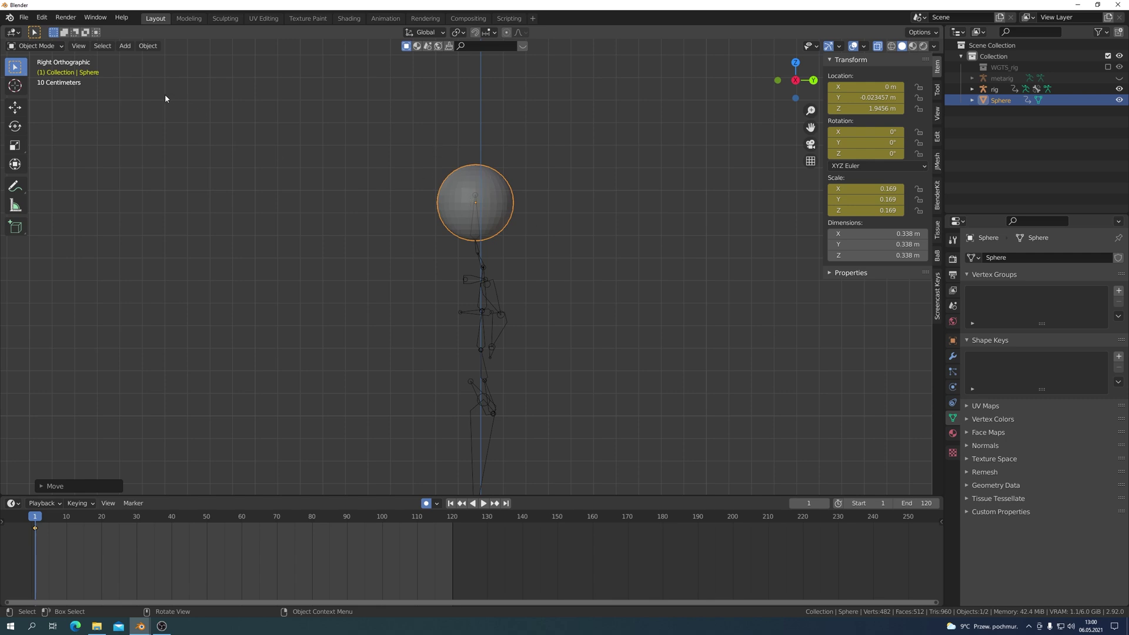
mouse_move(527, 263)
middle_mouse_down()
mouse_move(605, 253)
mouse_move(617, 264)
middle_mouse_up()
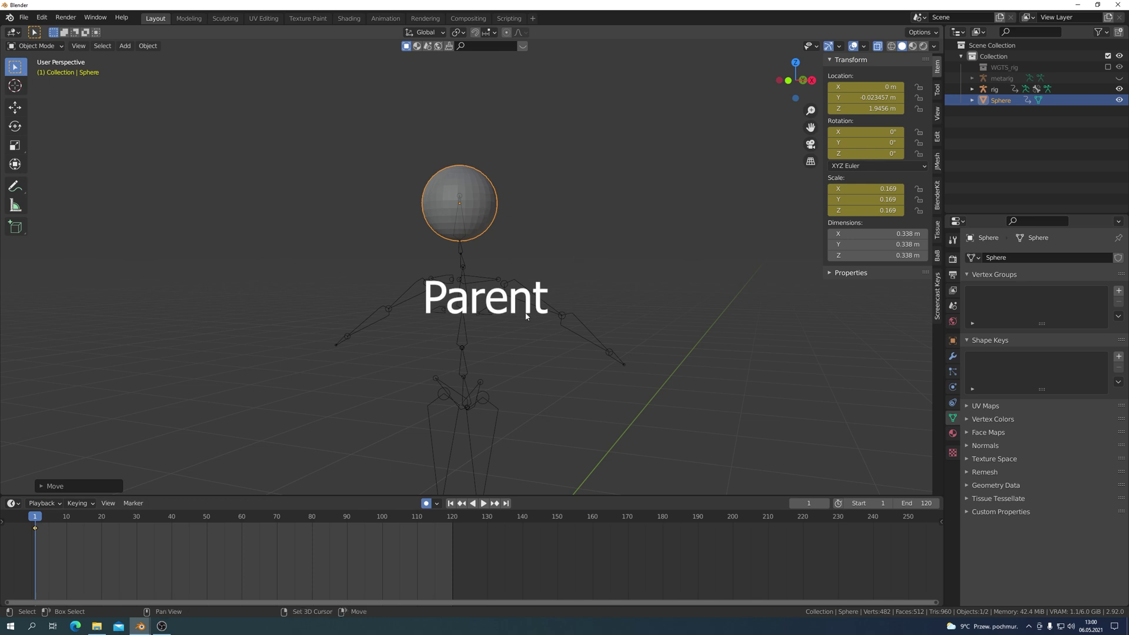
Parent the sphere to the rig's ORG-spine.006 bone using Ctrl+P > Bone in Pose Mode
left_click(484, 284, "shift")
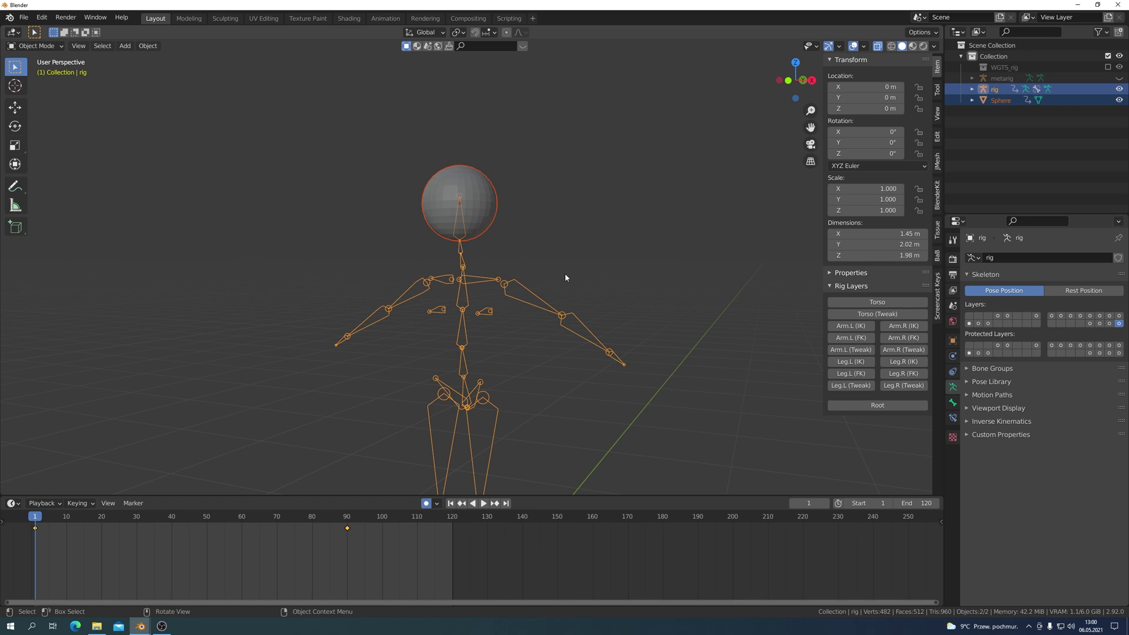
left_click(61, 46)
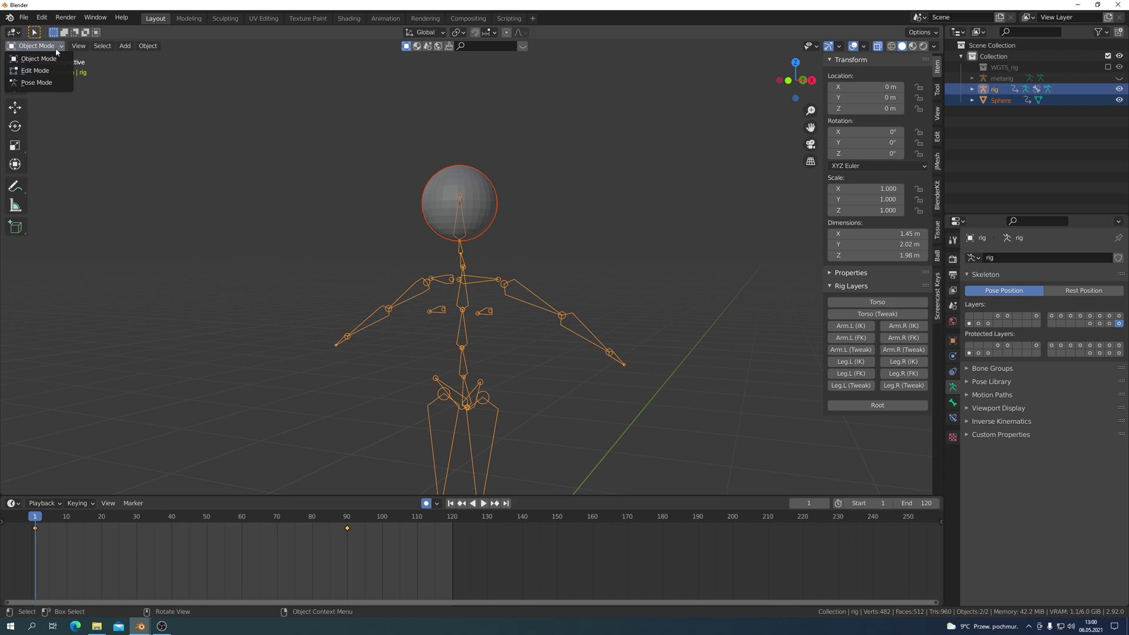
left_click(37, 83)
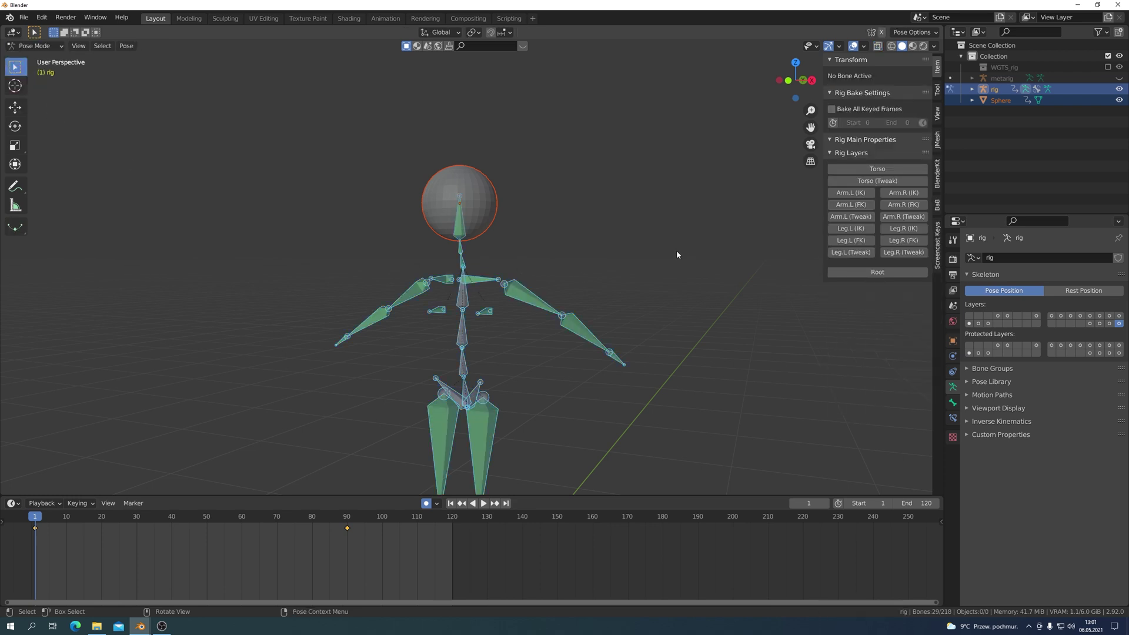
left_click(459, 221)
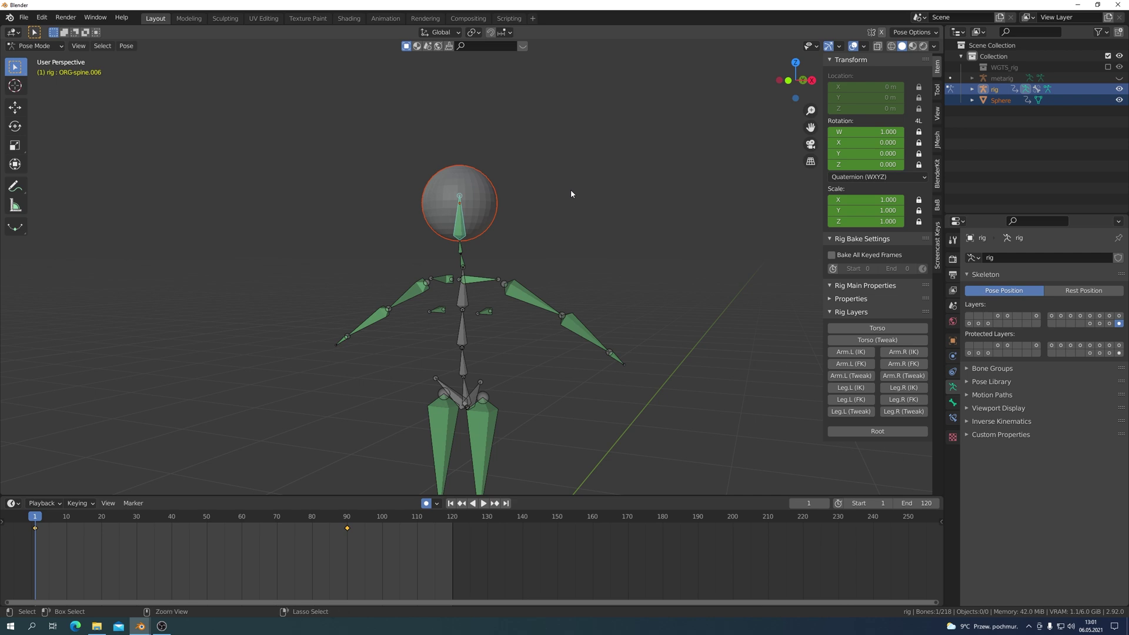
key("ctrl+p")
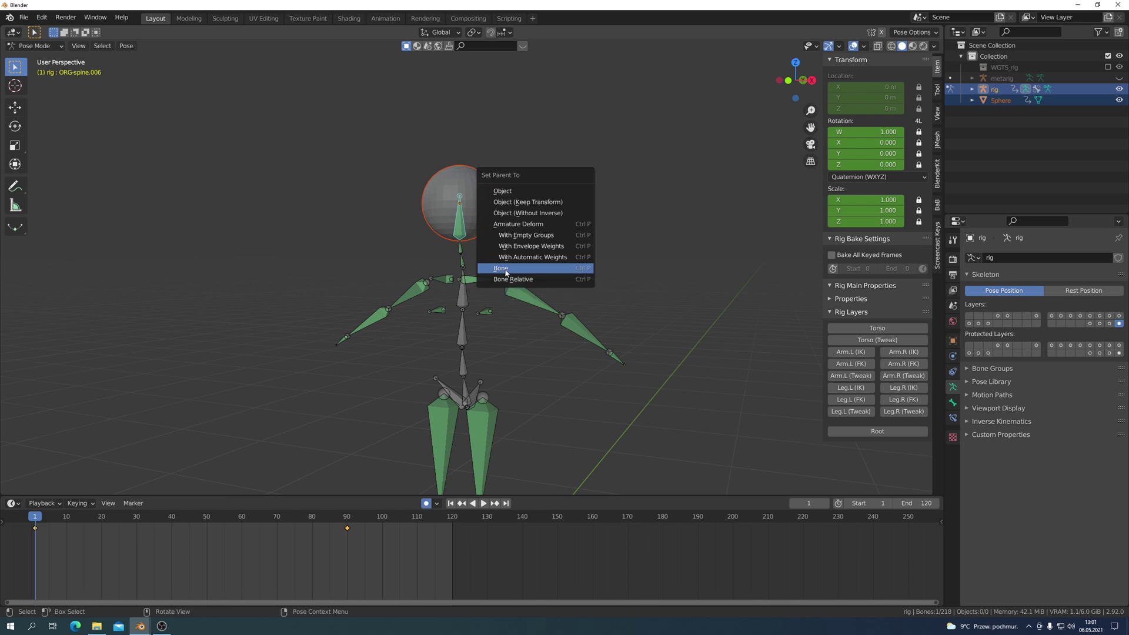
left_click(505, 269)
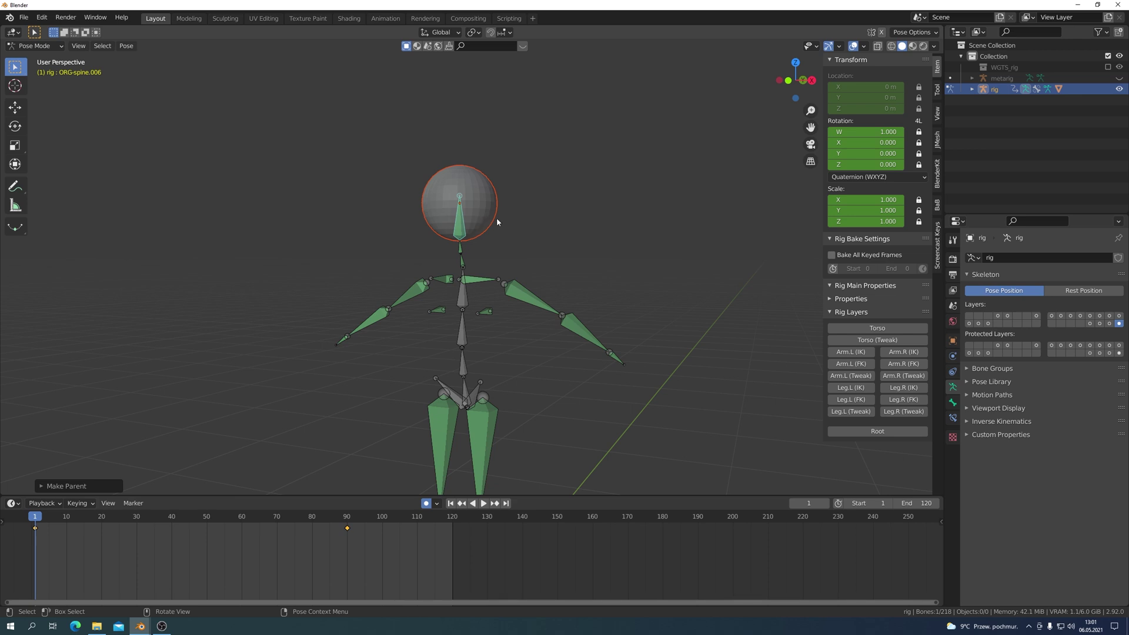
Play the animation to test the head, rewind to frame 1, and return to Object Mode
left_click(484, 504)
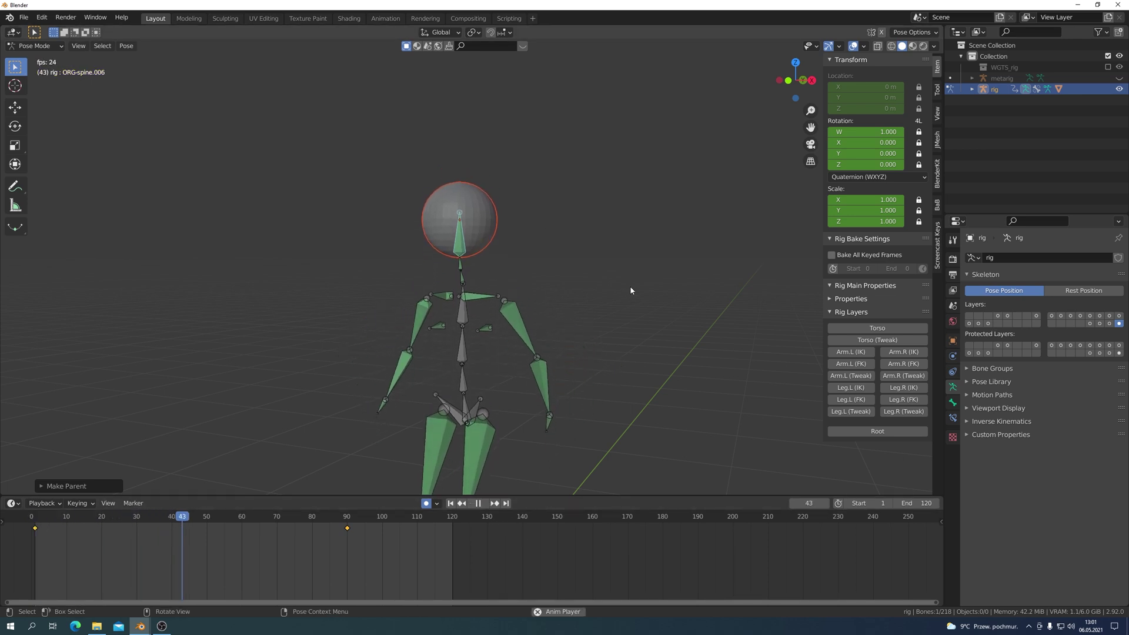
left_click(478, 504)
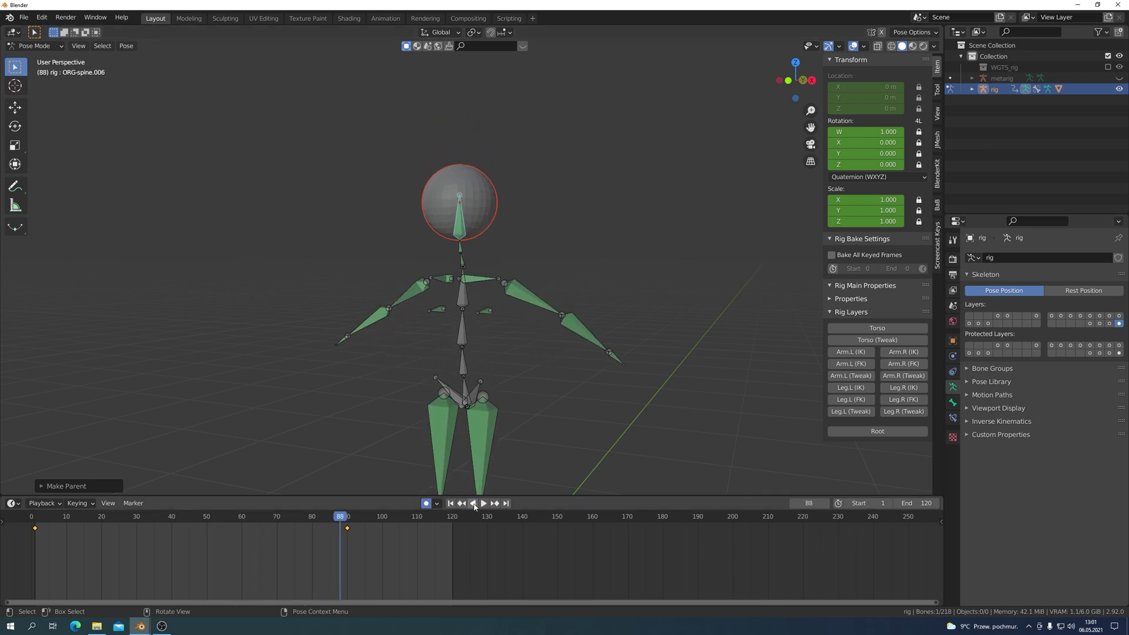
left_click(450, 503)
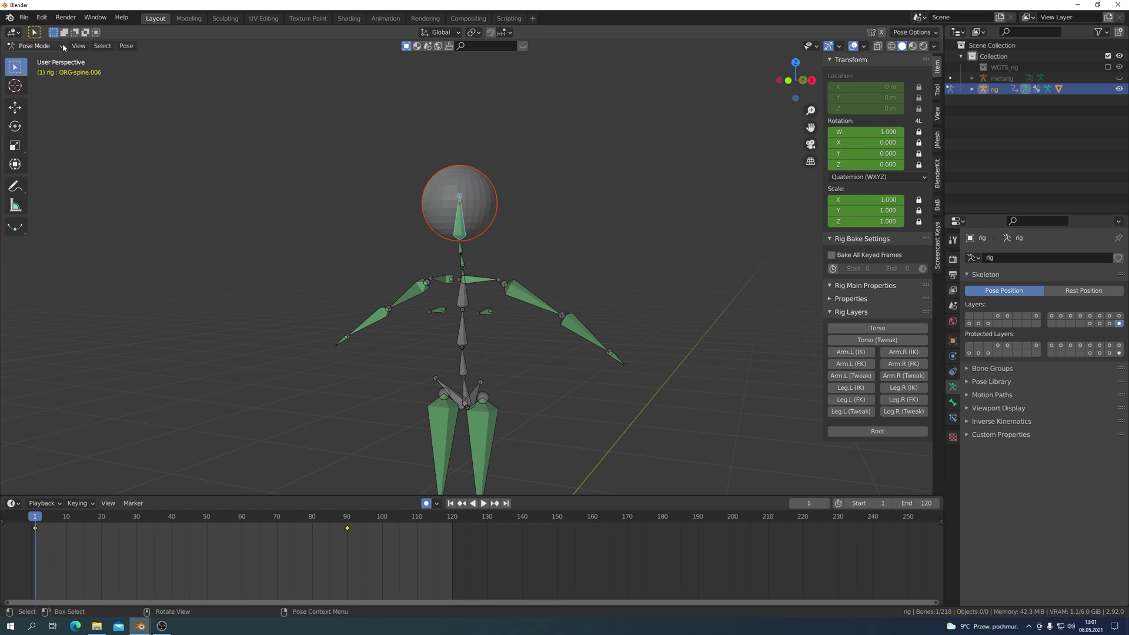
left_click(36, 46)
left_click(36, 59)
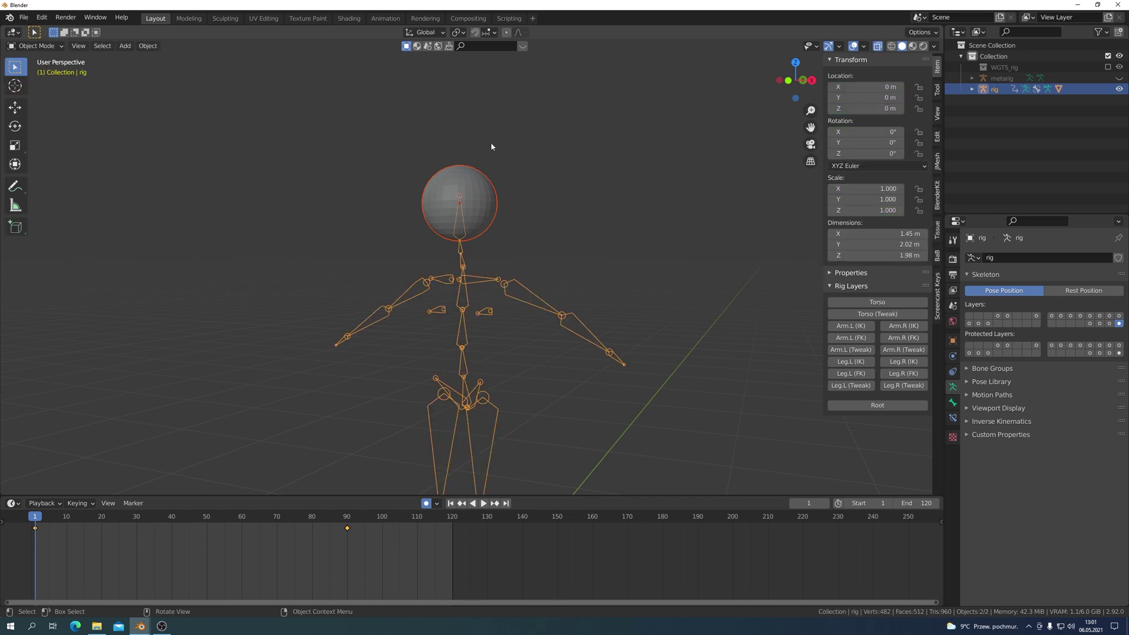
Add a cube in front view and scale it down
key("KP_8")
key("KP_1")
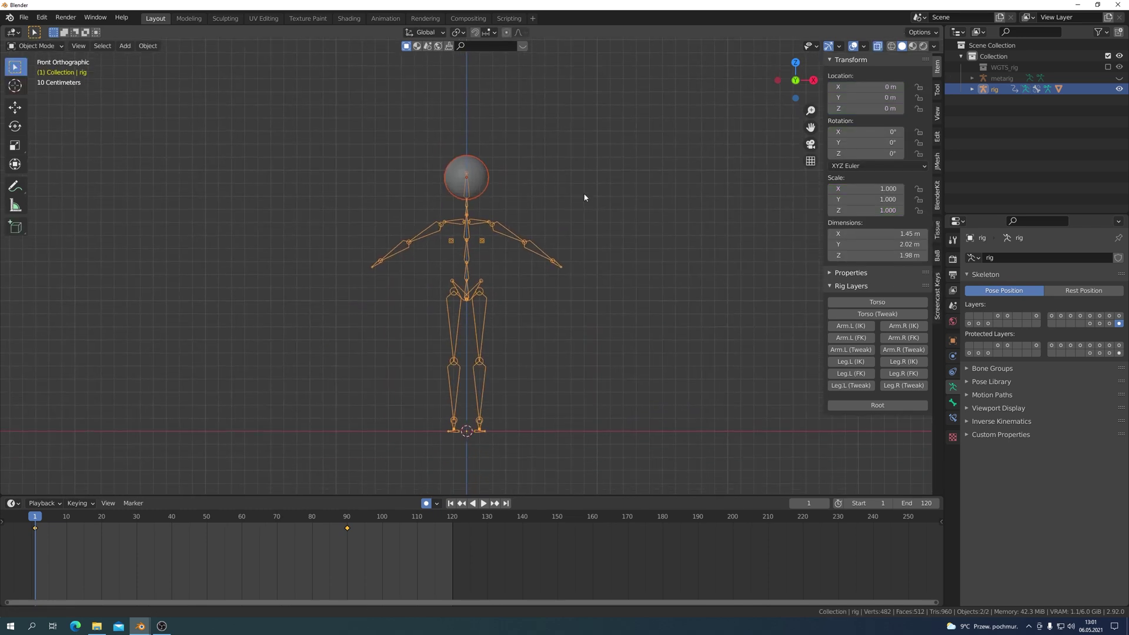
scroll(571, 218, "up", 2)
scroll(500, 177, "up", 2)
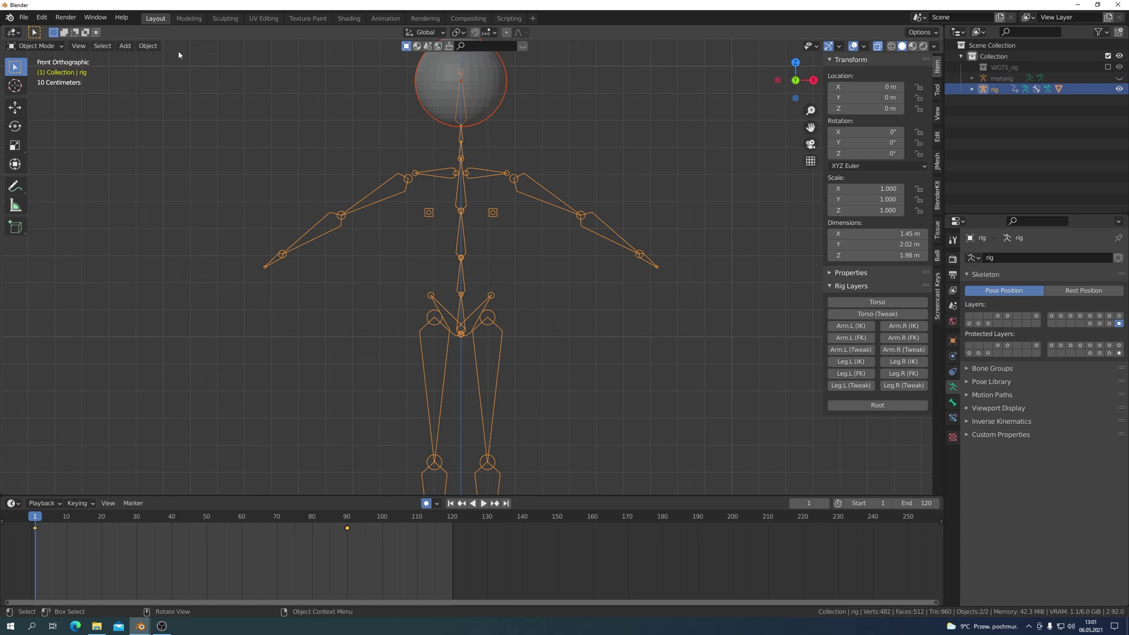
left_click(125, 46)
mouse_move(141, 59)
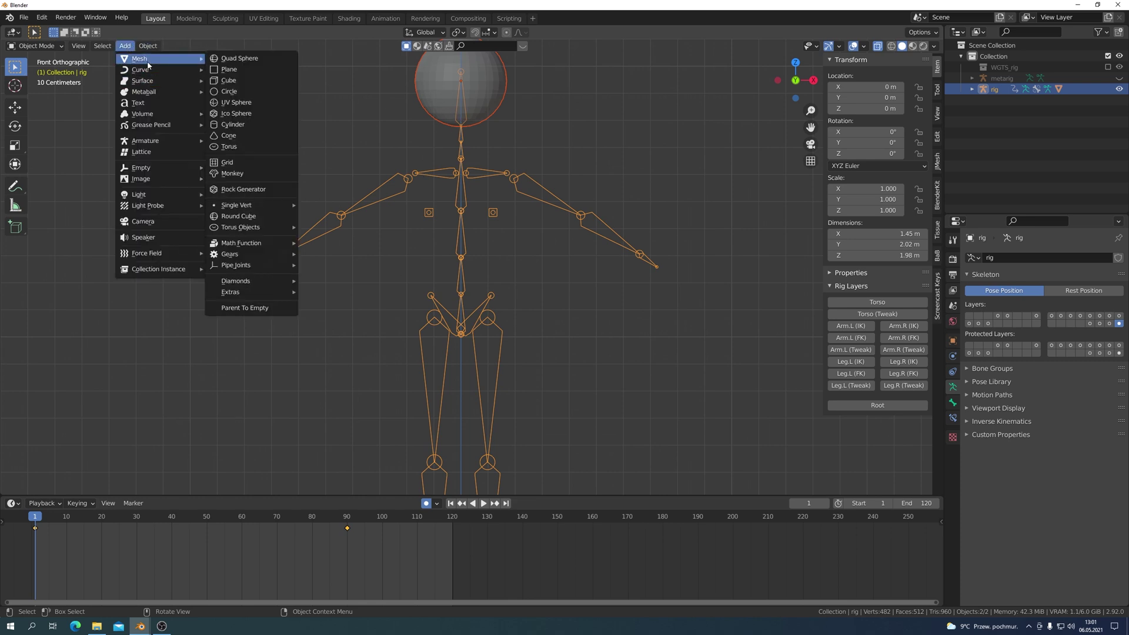
left_click(241, 82)
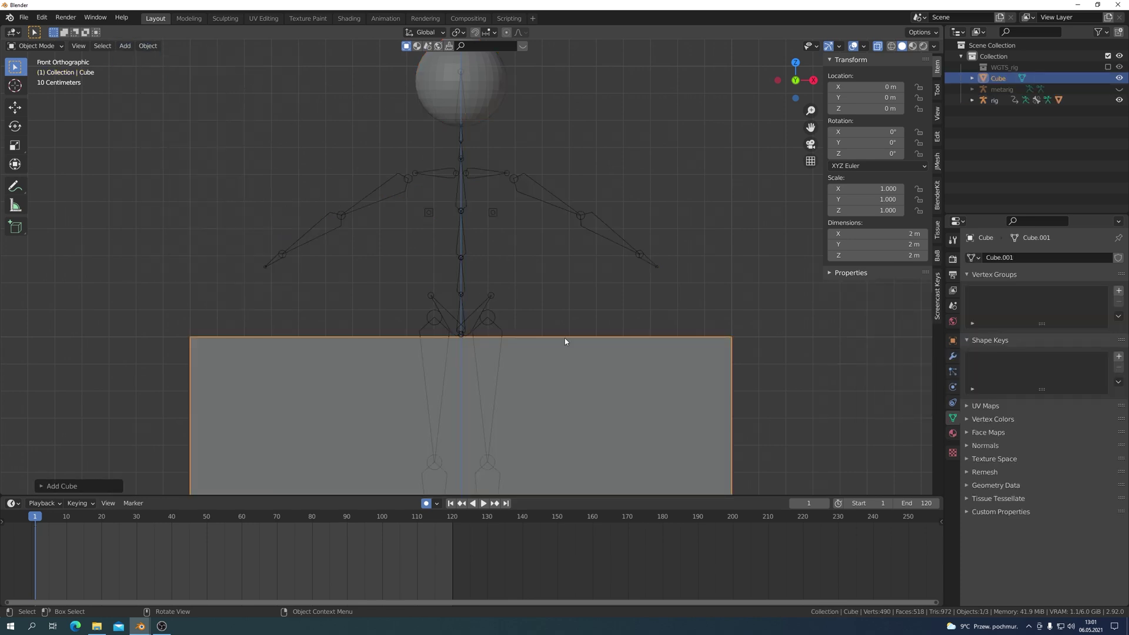
scroll(627, 432, "down", 6)
key("s")
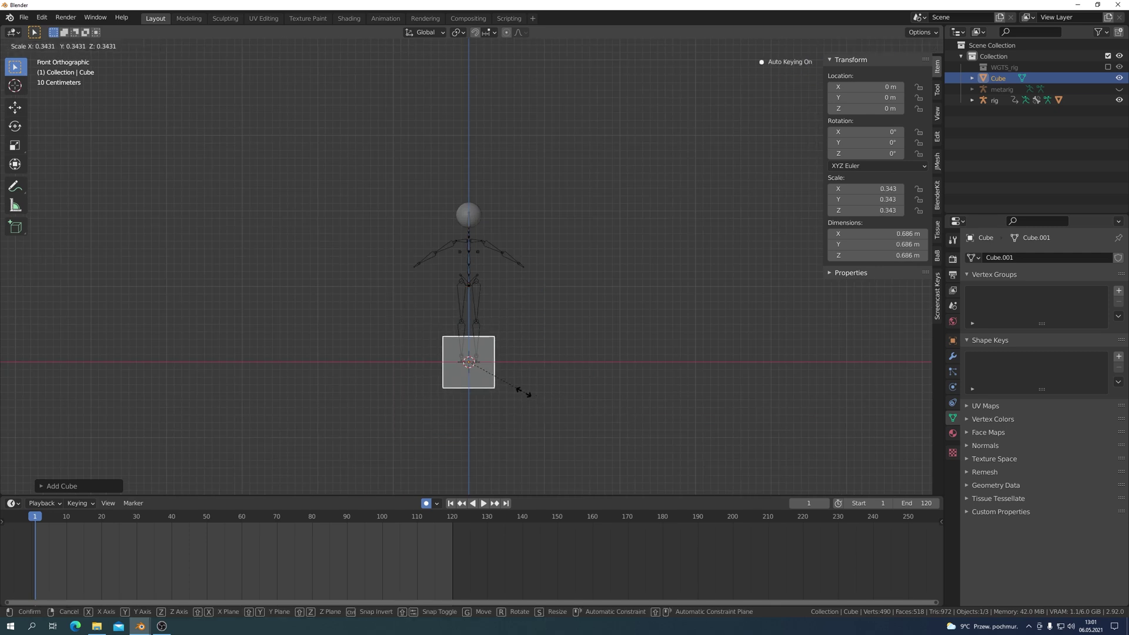
left_click(517, 390)
Raise the cube along Z to chest height at 1.3764 m and shrink it further
scroll(563, 433, "up", 4)
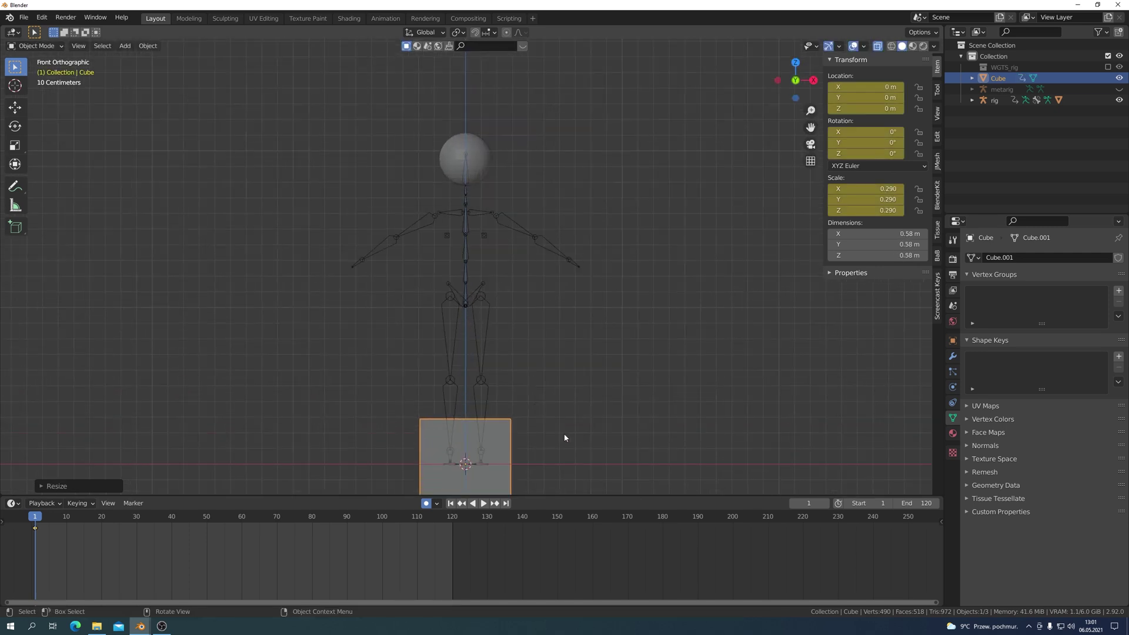
key("g")
key("z")
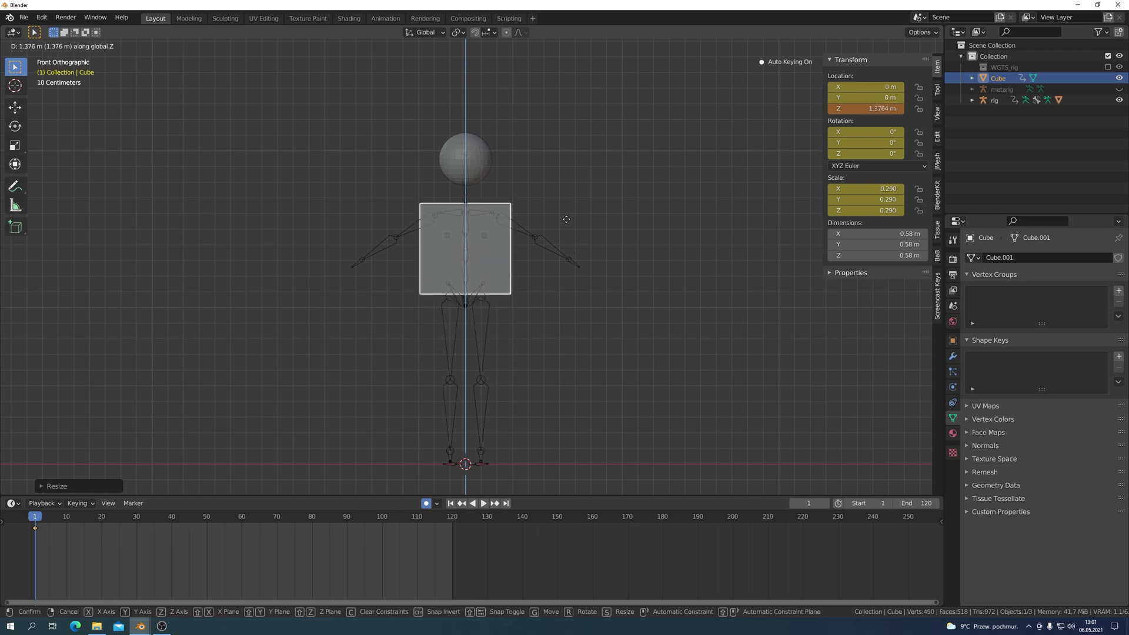
left_click(567, 223)
key("s")
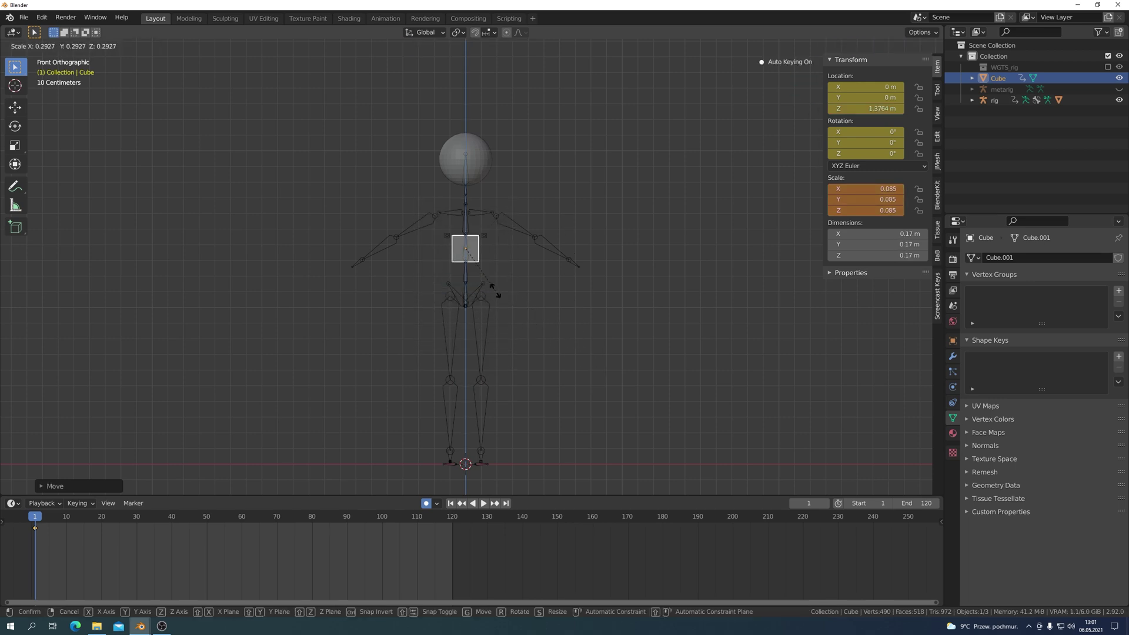
left_click(499, 300)
Resize the cube to 0.140 in side view, then add the rig to the selection
scroll(532, 315, "up", 3)
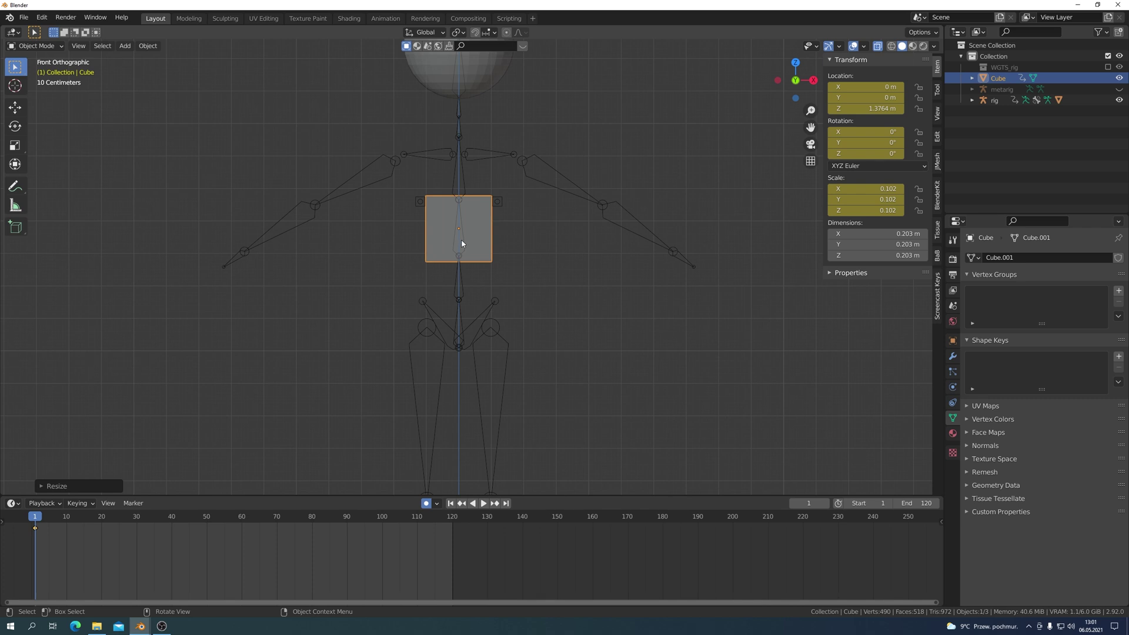
key("KP_3")
key("s")
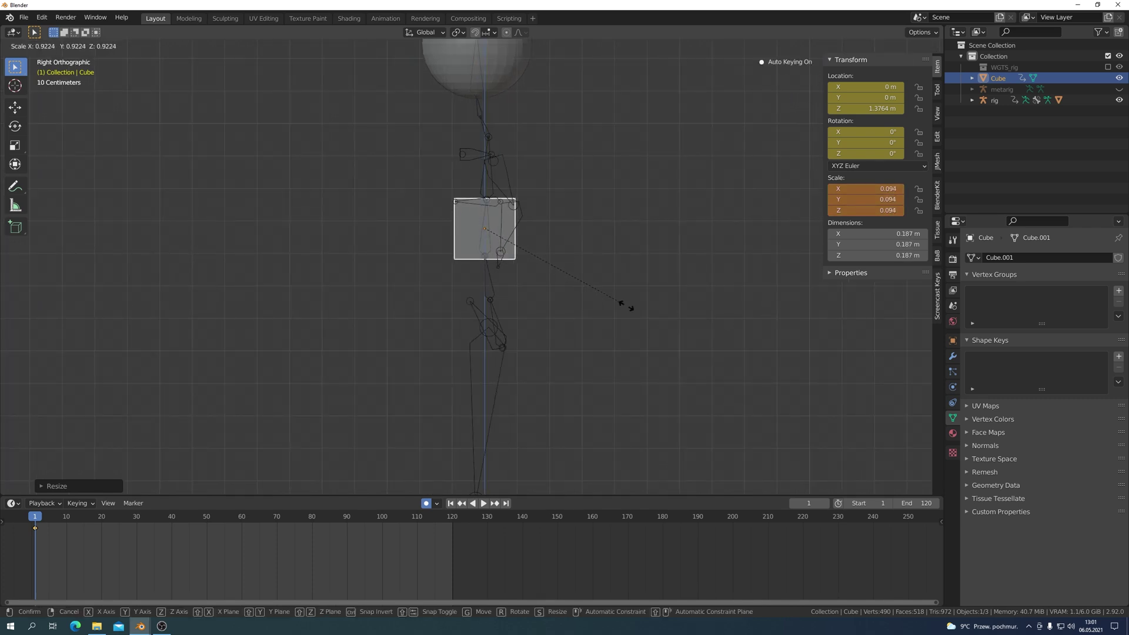
left_click(691, 338)
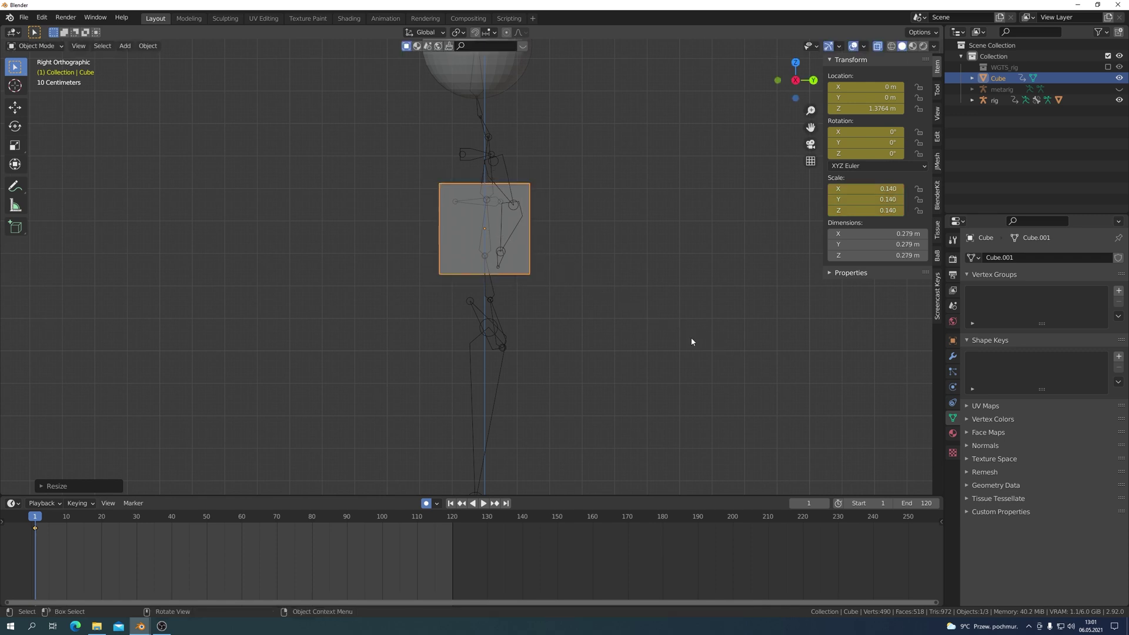
key("KP_1")
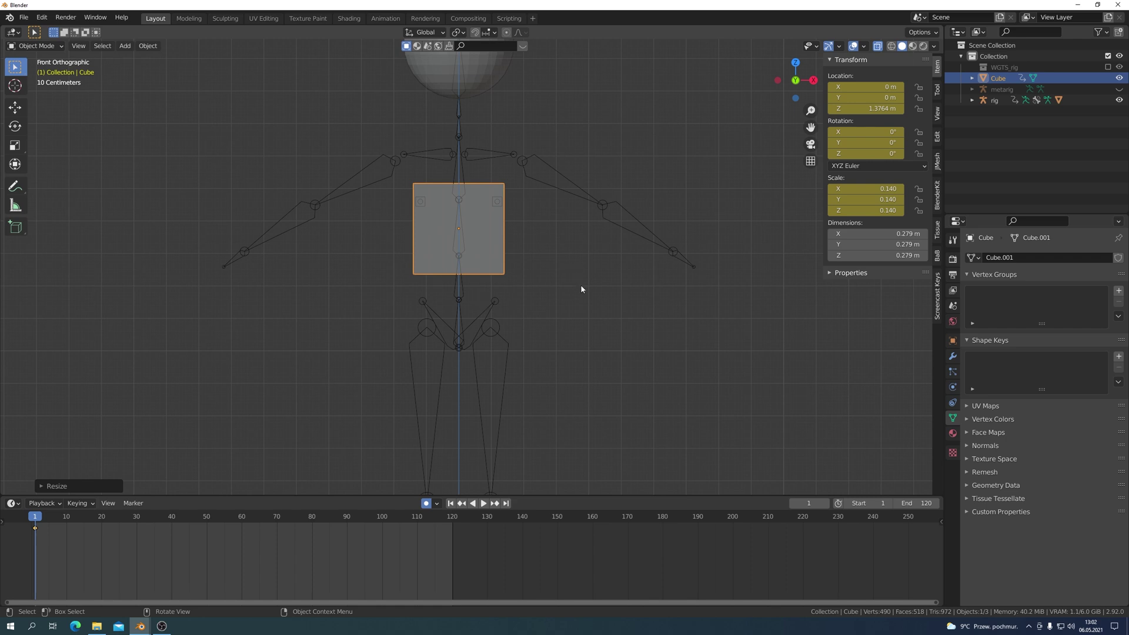
mouse_move(580, 289)
middle_mouse_down()
mouse_move(479, 306)
mouse_move(469, 297)
mouse_move(580, 305)
mouse_move(574, 318)
middle_mouse_up()
key("KP_3")
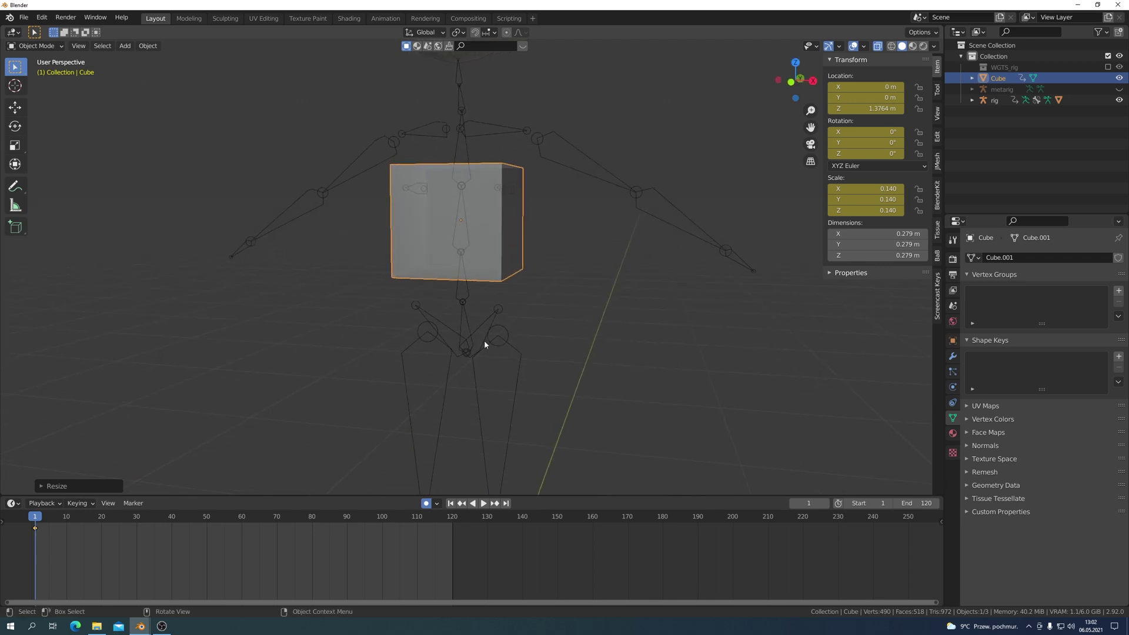
left_click(519, 355, "shift")
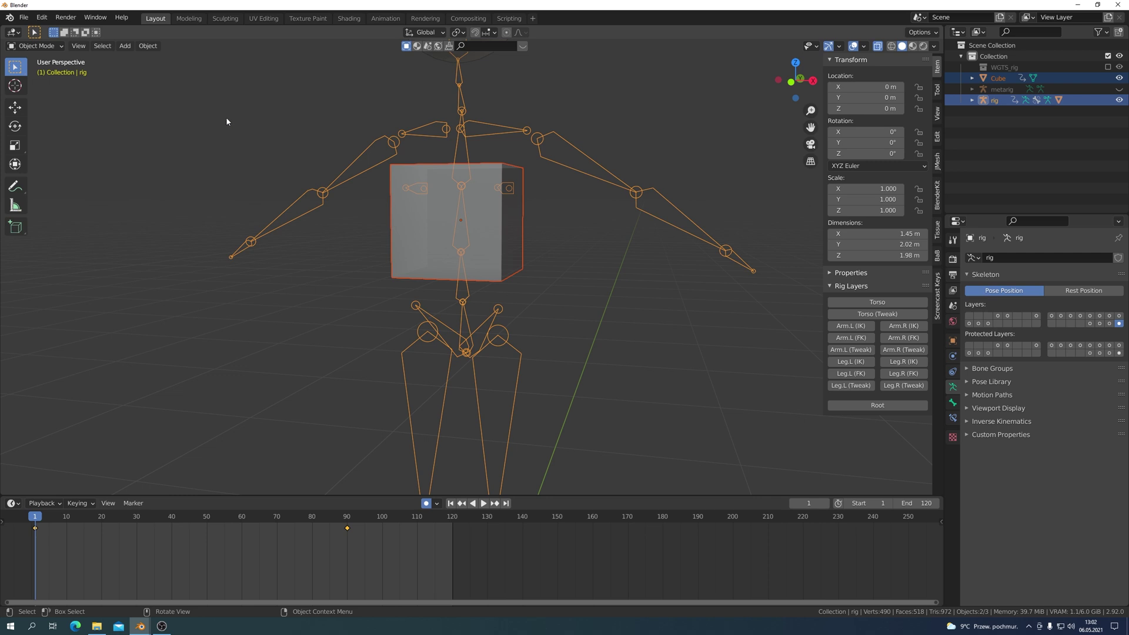
In Pose Mode, parent the torso cube to the ORG-spine.002 bone with Ctrl+P > Bone
left_click(59, 46)
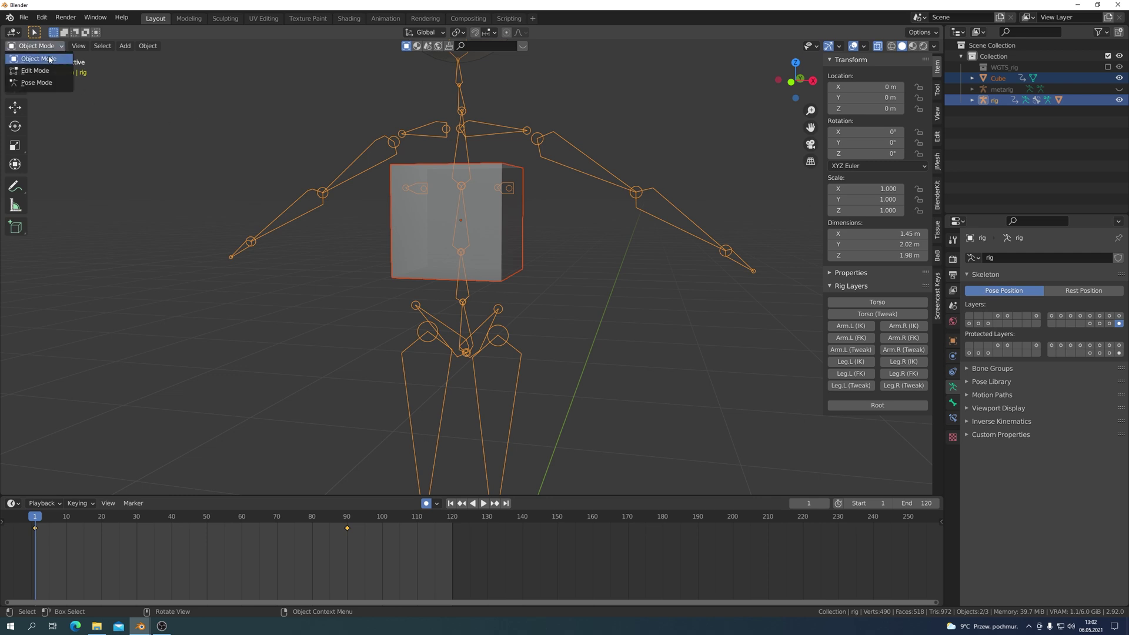
left_click(34, 83)
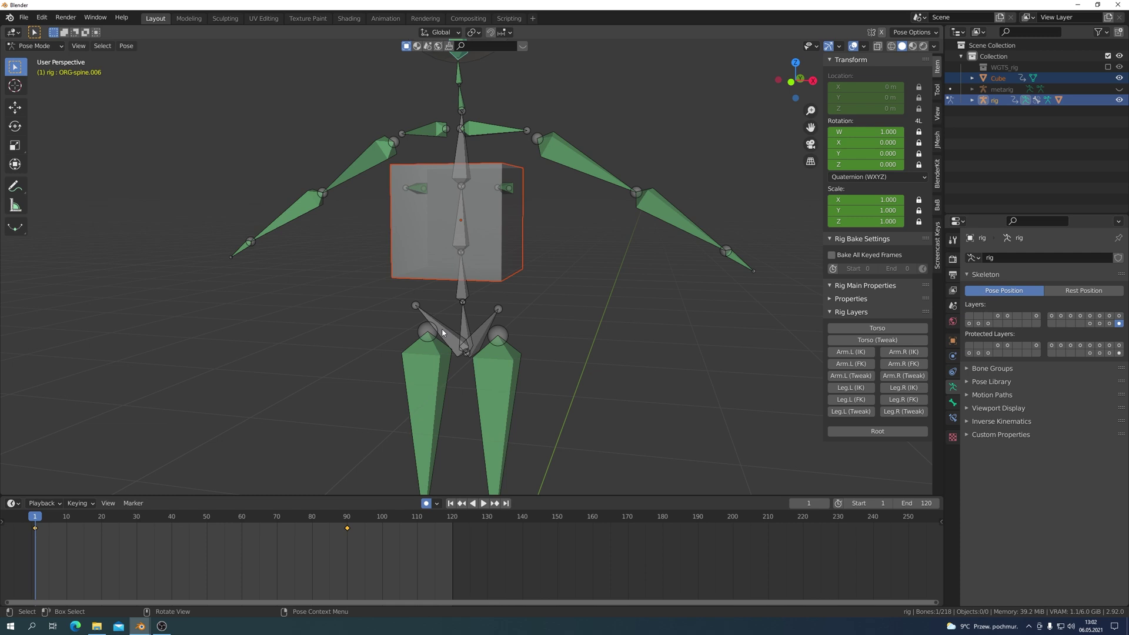
left_click(459, 229)
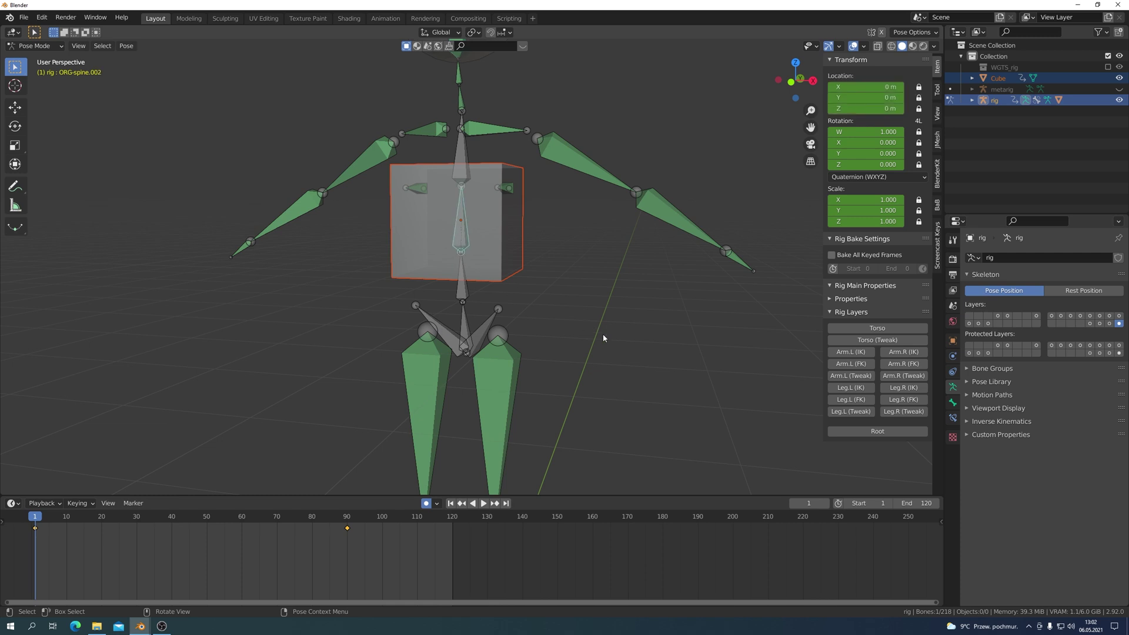
key("ctrl")
key("ctrl+p")
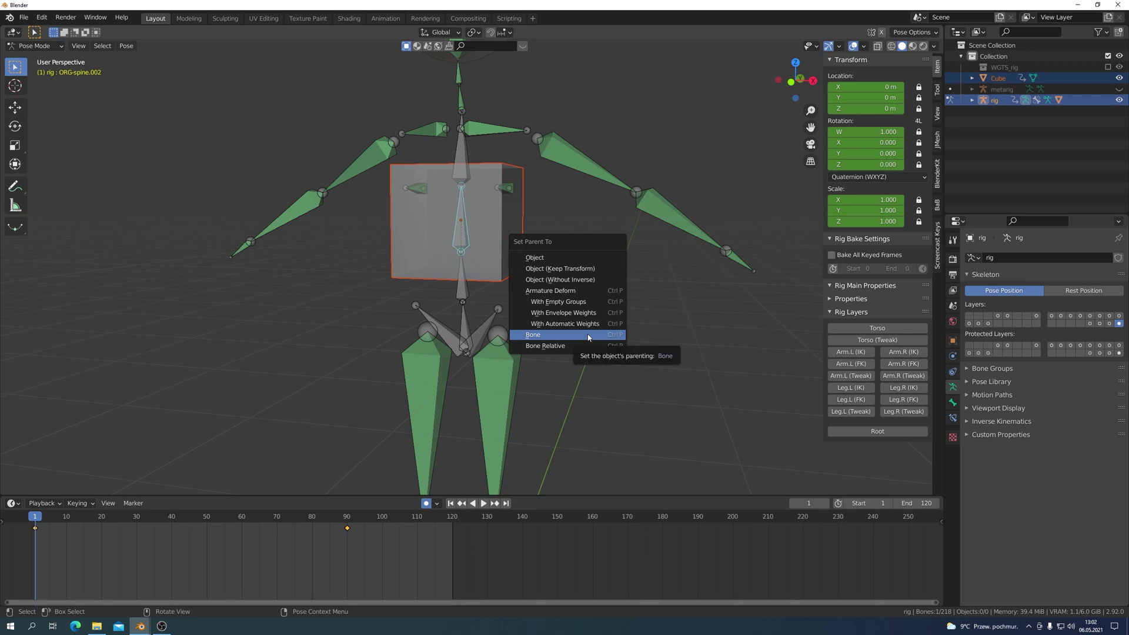
left_click(588, 337)
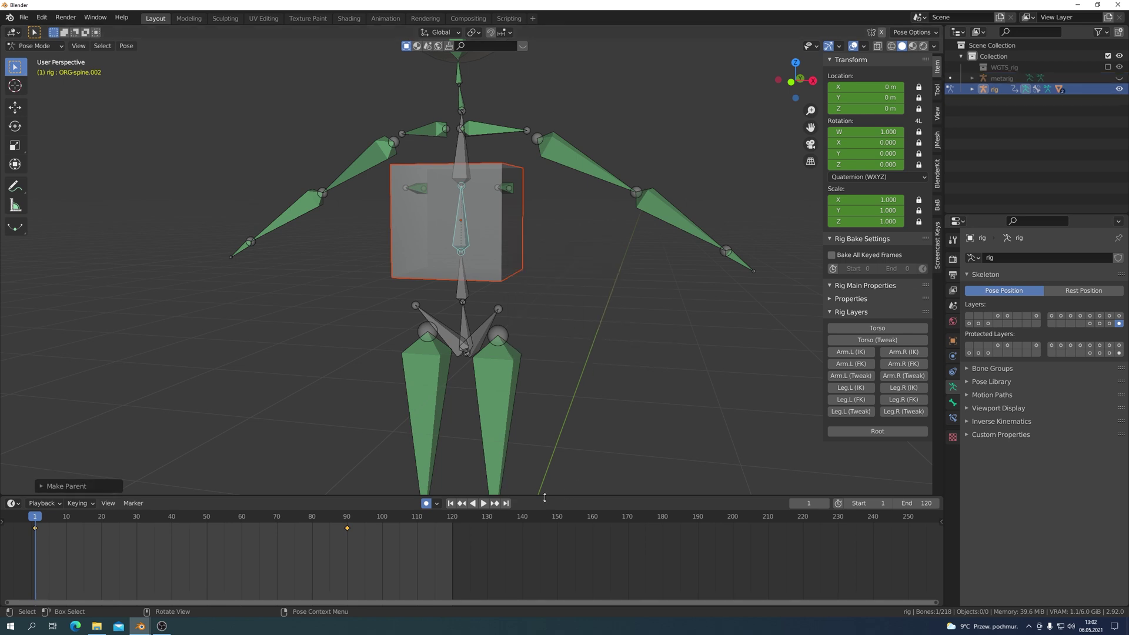
Play and stop the animation to check the torso, then deselect the bone in front view
left_click(483, 504)
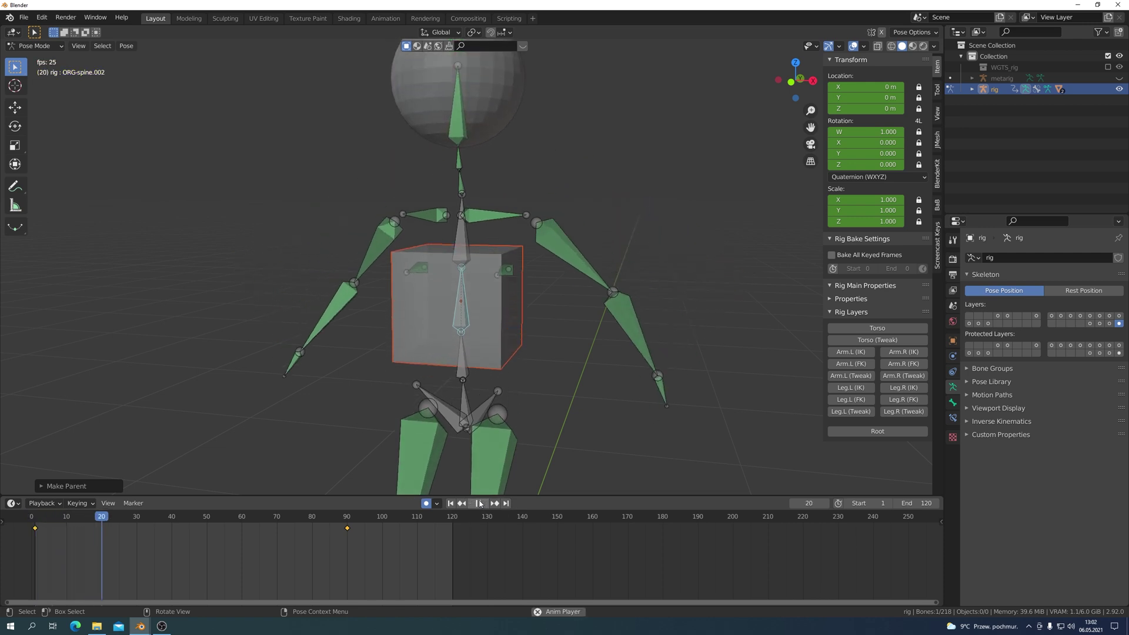
left_click(479, 504)
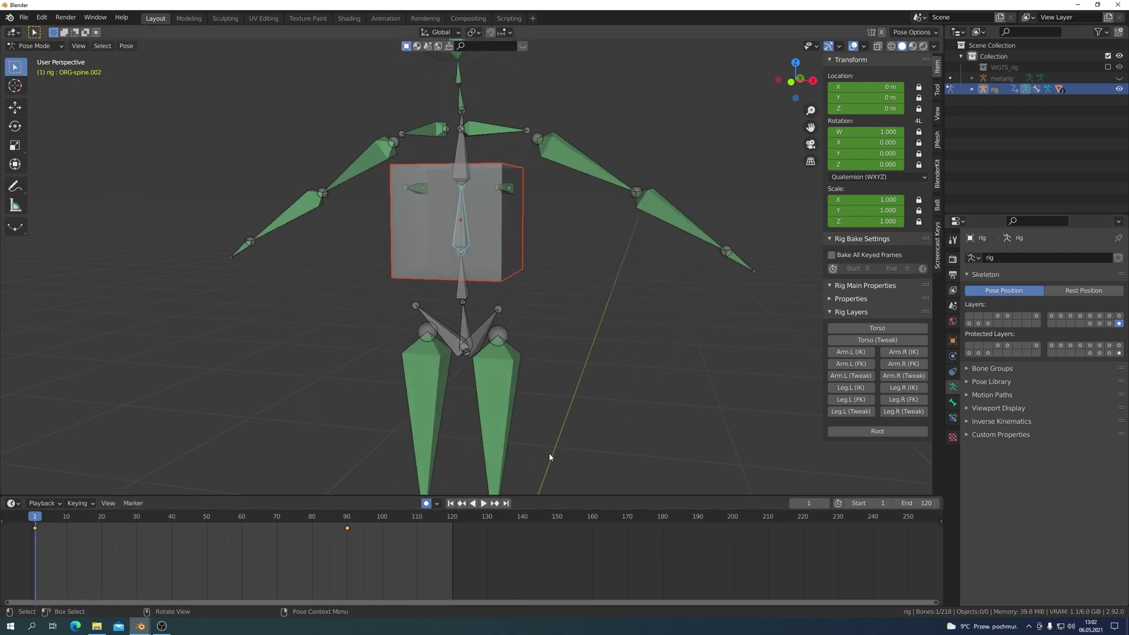
key("KP_1")
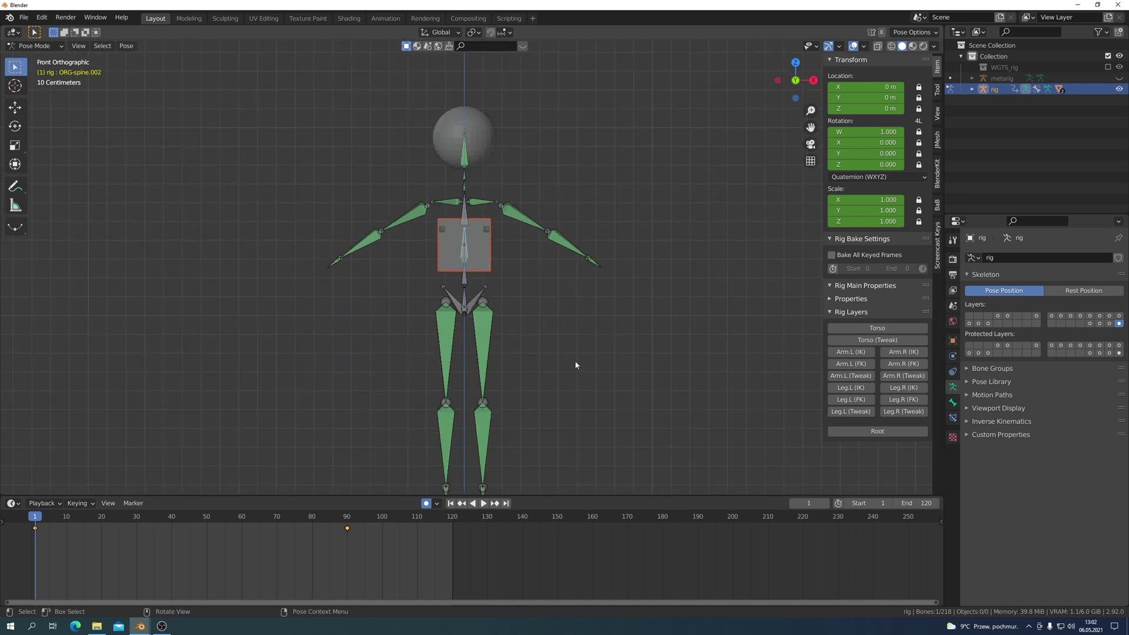
left_click(577, 358)
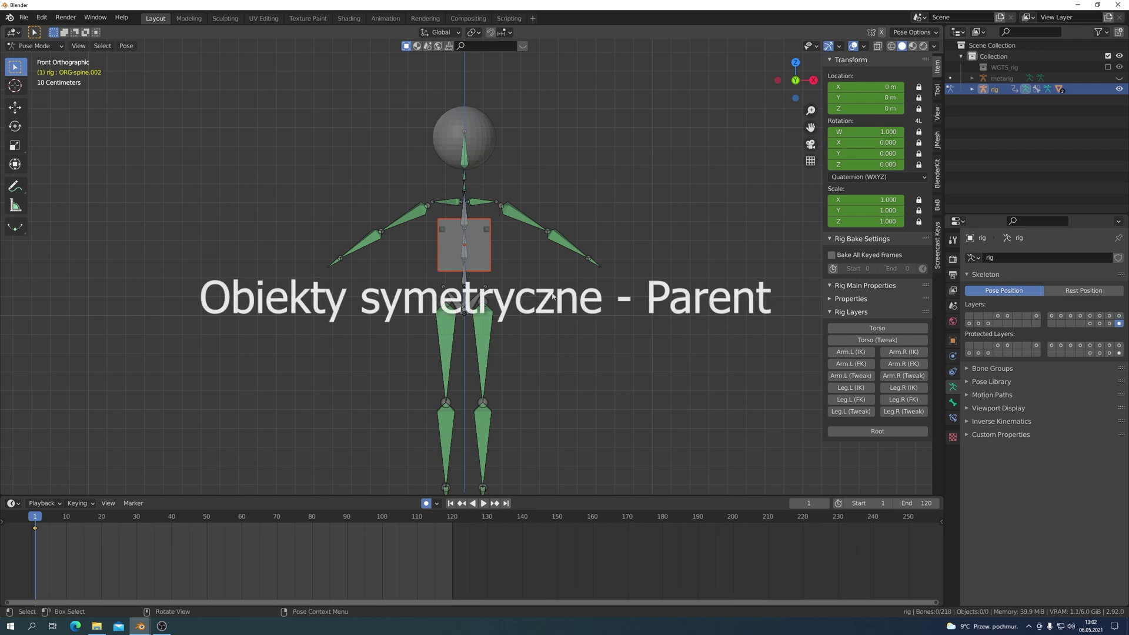
Switch the rig from Pose Mode back to Object Mode and deselect it
scroll(587, 259, "up", 2)
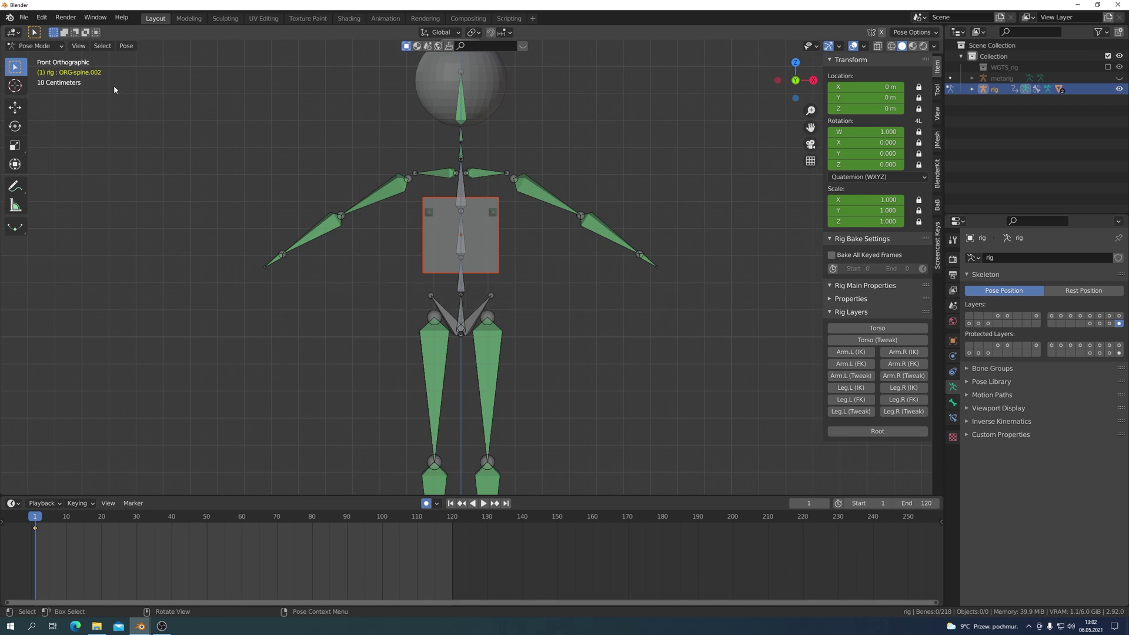
left_click(51, 50)
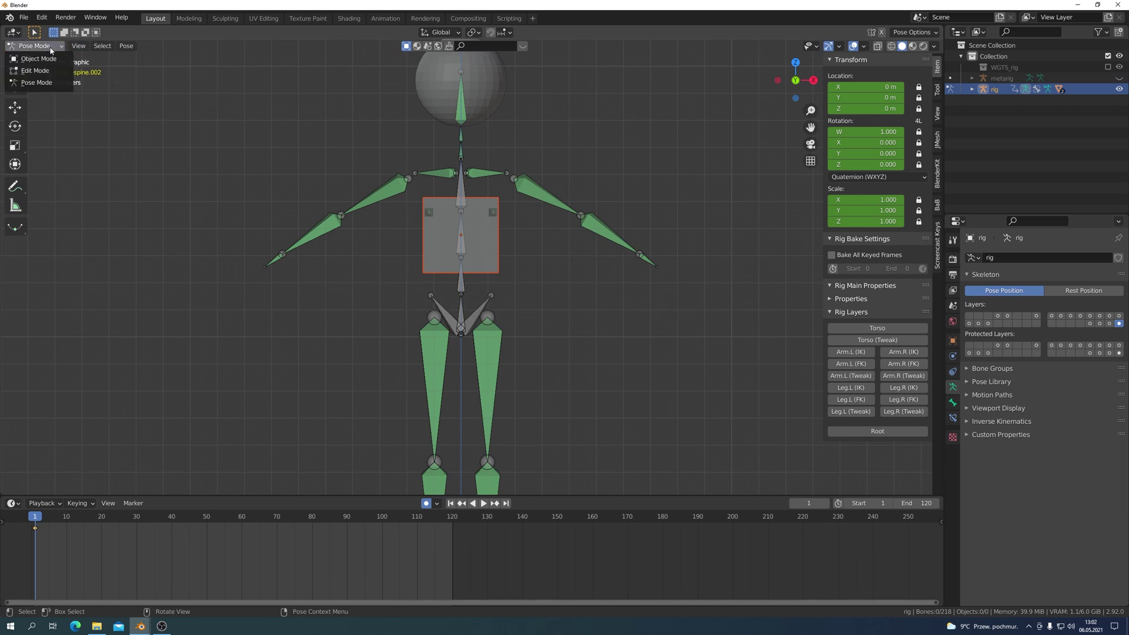
left_click(38, 59)
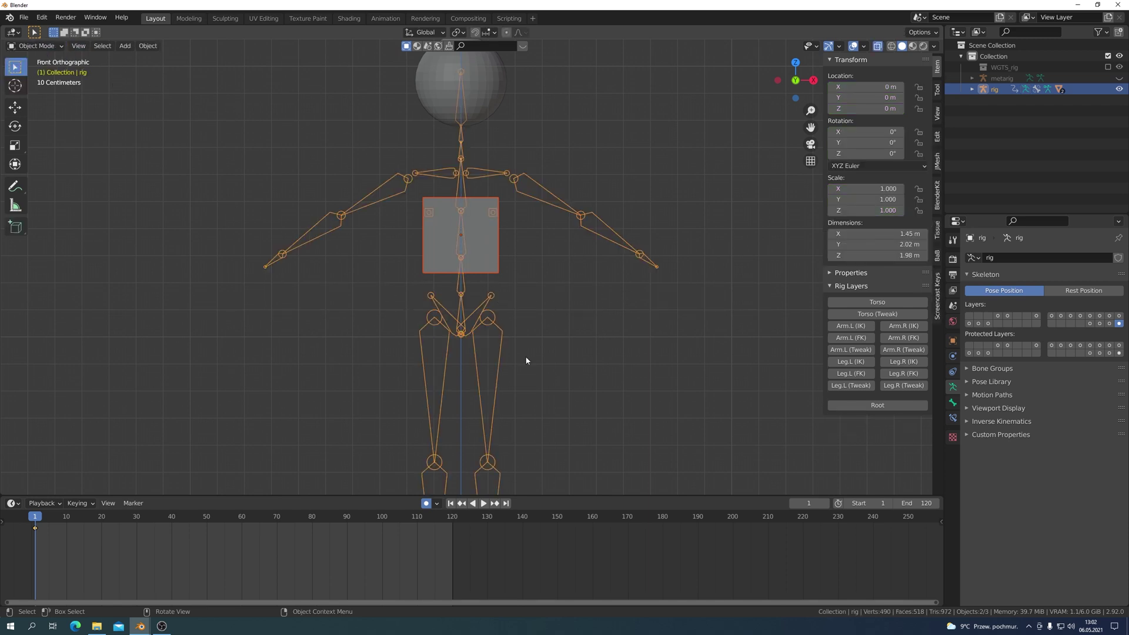
left_click(143, 109)
Add a default mesh cube, Cube.001, at the scene origin
left_click(124, 46)
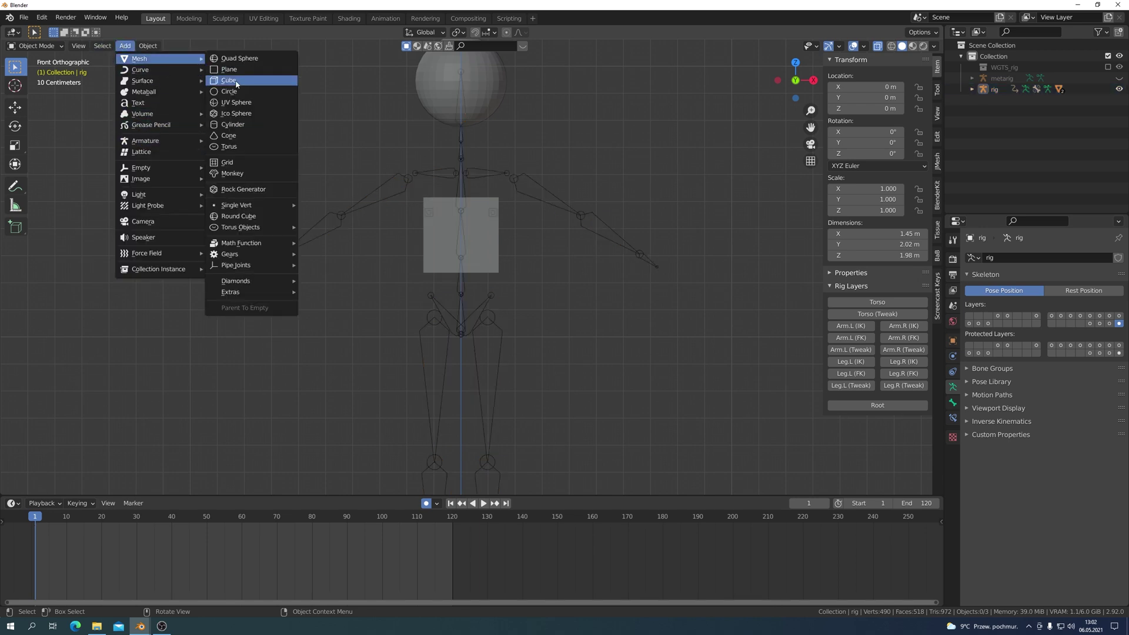
mouse_move(139, 58)
left_click(230, 85)
scroll(554, 336, "down", 2)
scroll(588, 365, "down", 5)
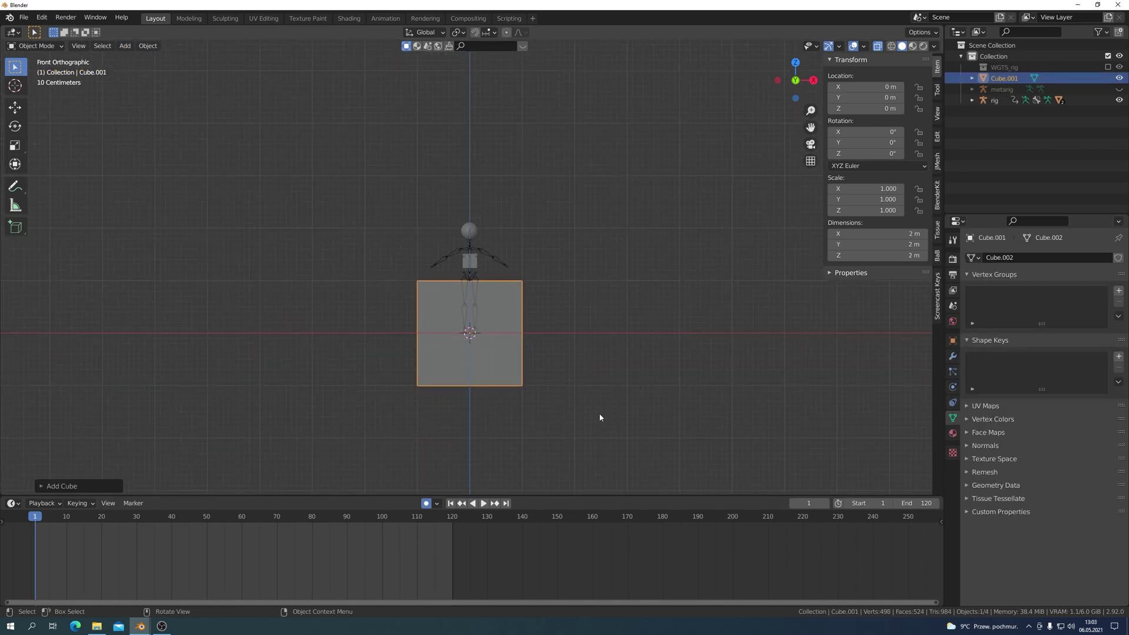
Scale Cube.001 down, then stretch it along Z to a 0.123 × 0.123 × 0.471 m block
key("s")
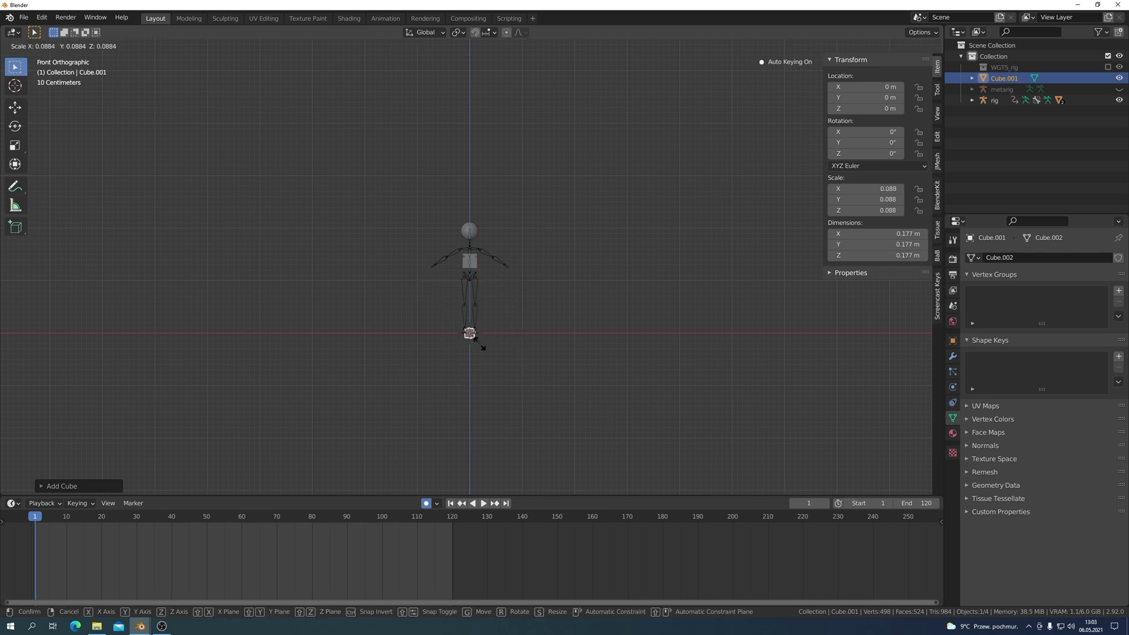
left_click(477, 342)
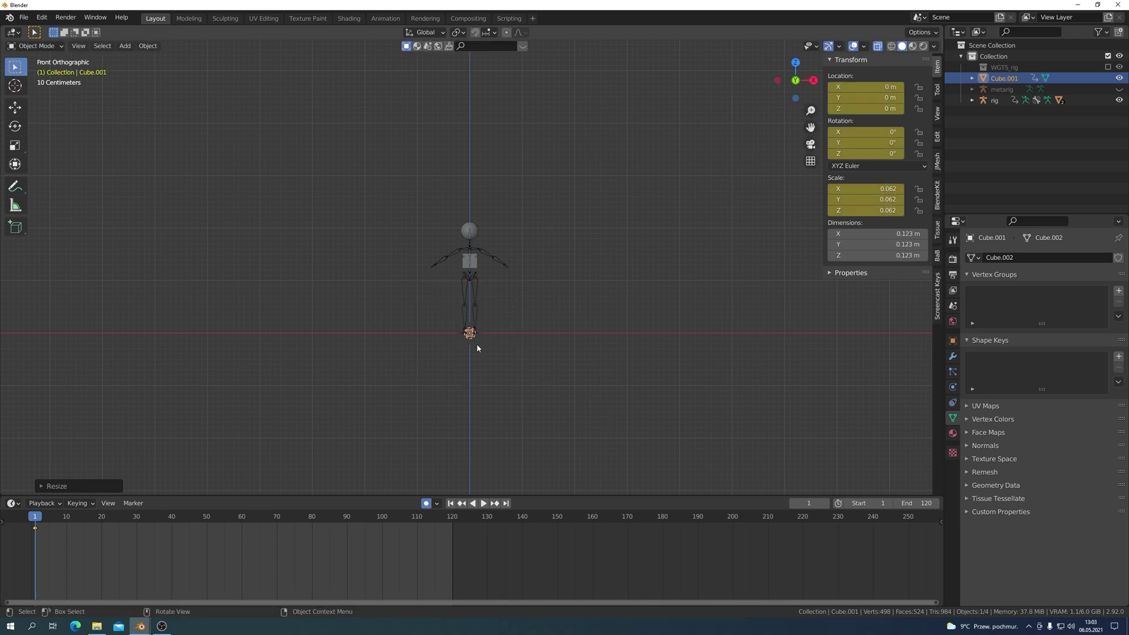
key("s")
key("z")
left_click(500, 388)
scroll(517, 400, "up", 5)
mouse_move(523, 410)
middle_mouse_down()
mouse_move(524, 240)
mouse_move(515, 285)
middle_mouse_up()
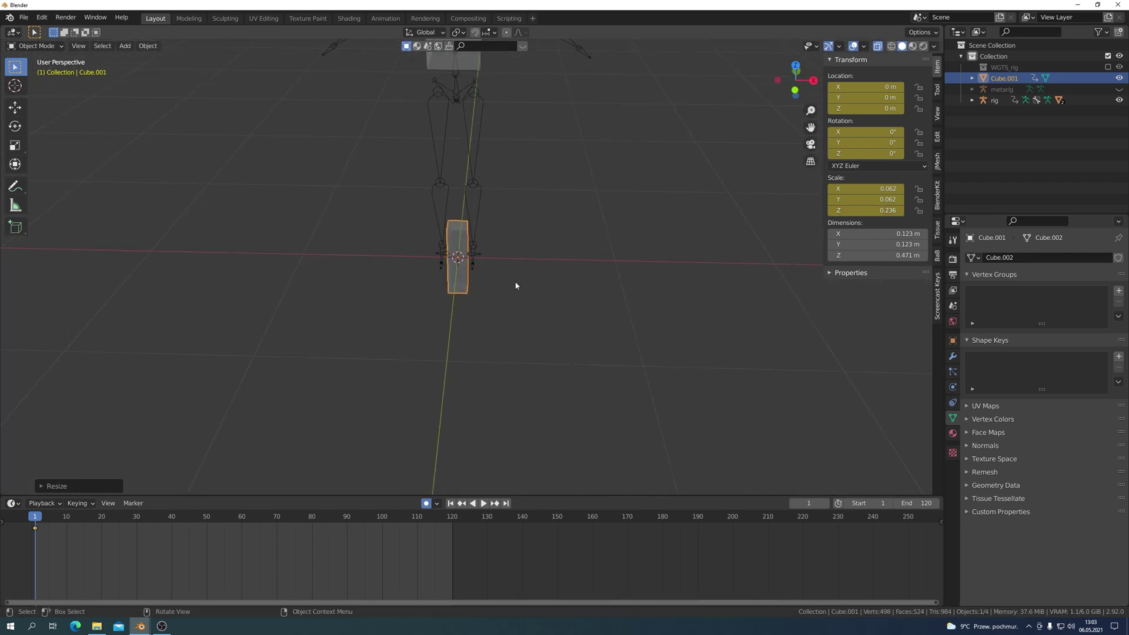
key("ctrl+Tab")
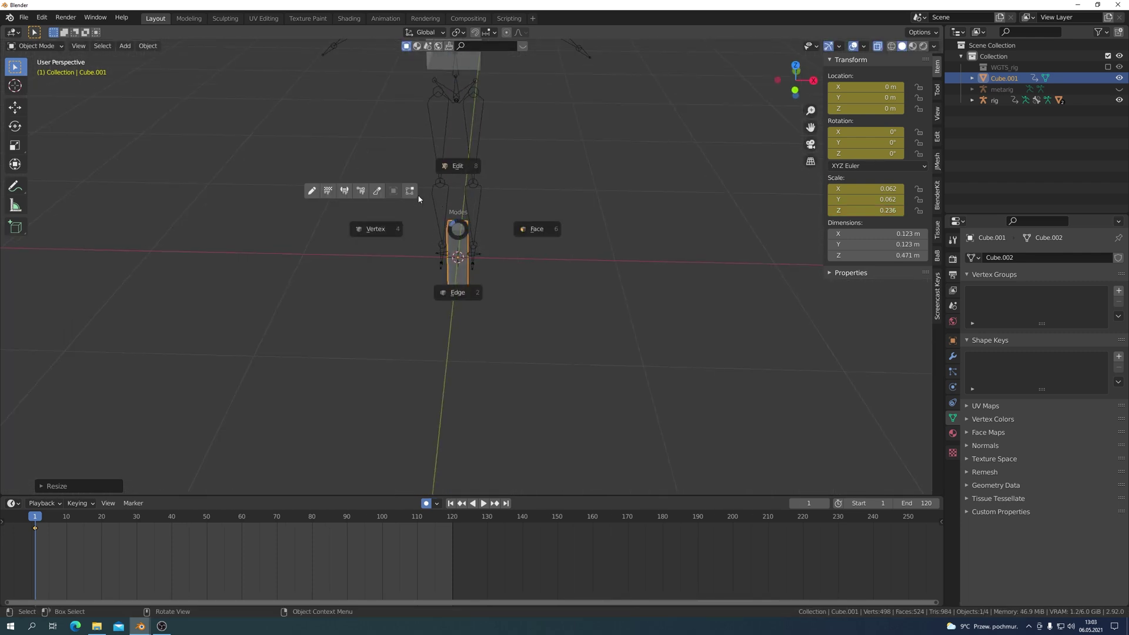
Scale the block's four bottom vertices inward in Edit Mode, then return to Object Mode
left_click(531, 226)
mouse_move(533, 384)
middle_mouse_down()
mouse_move(479, 307)
mouse_move(532, 411)
middle_mouse_up()
left_click_drag(428, 287, 490, 316)
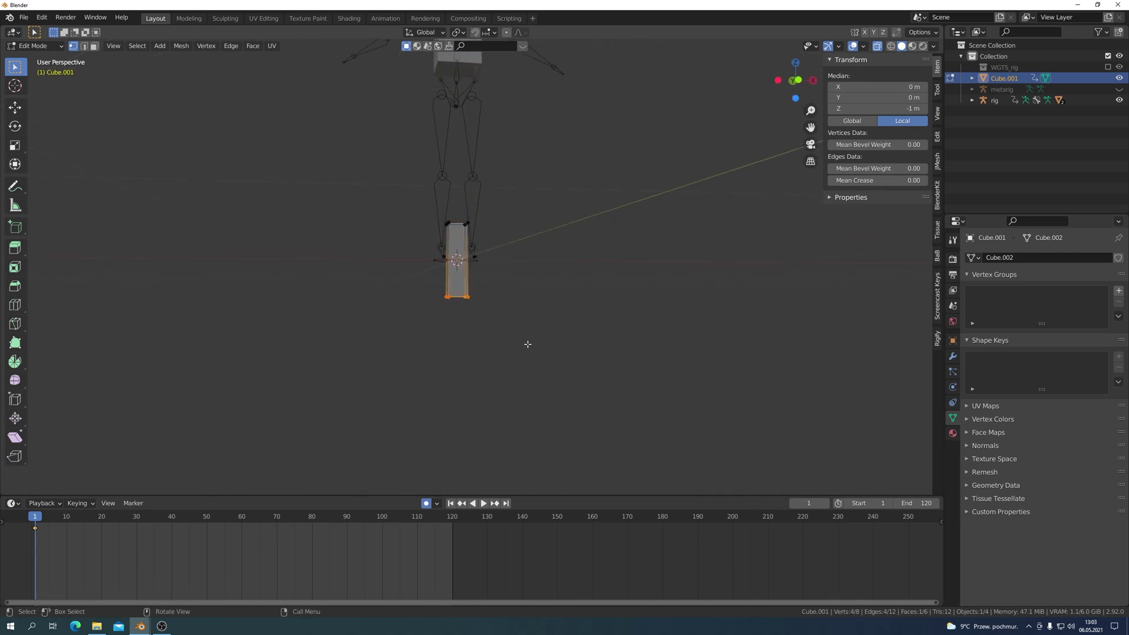
key("s")
left_click(494, 328)
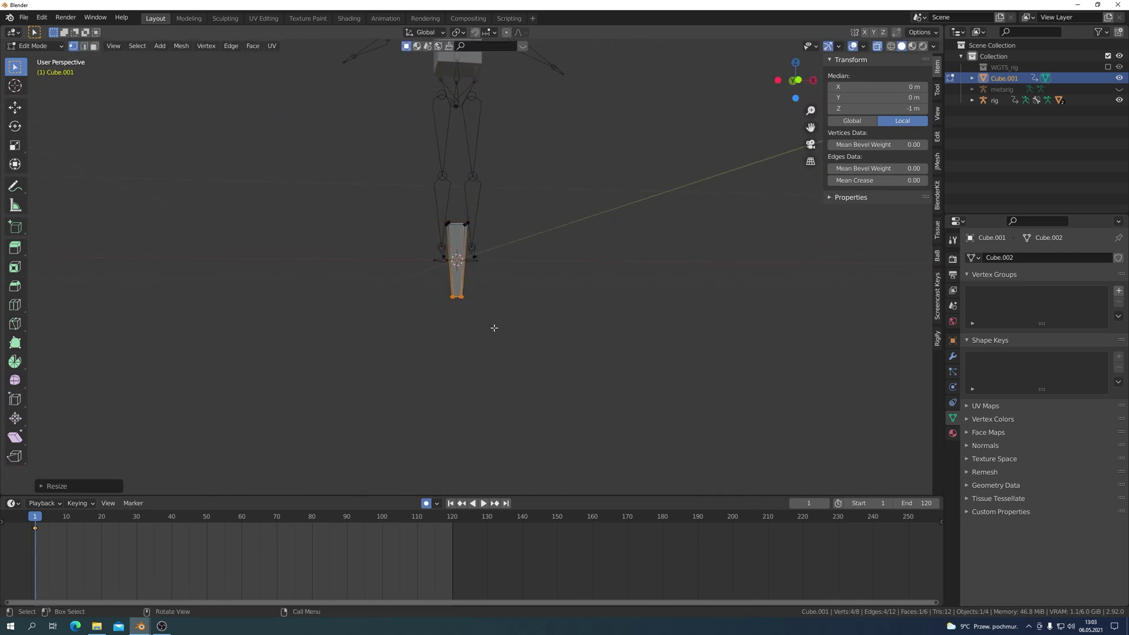
key("KP_1")
middle_click_drag(542, 267, 554, 340, "shift")
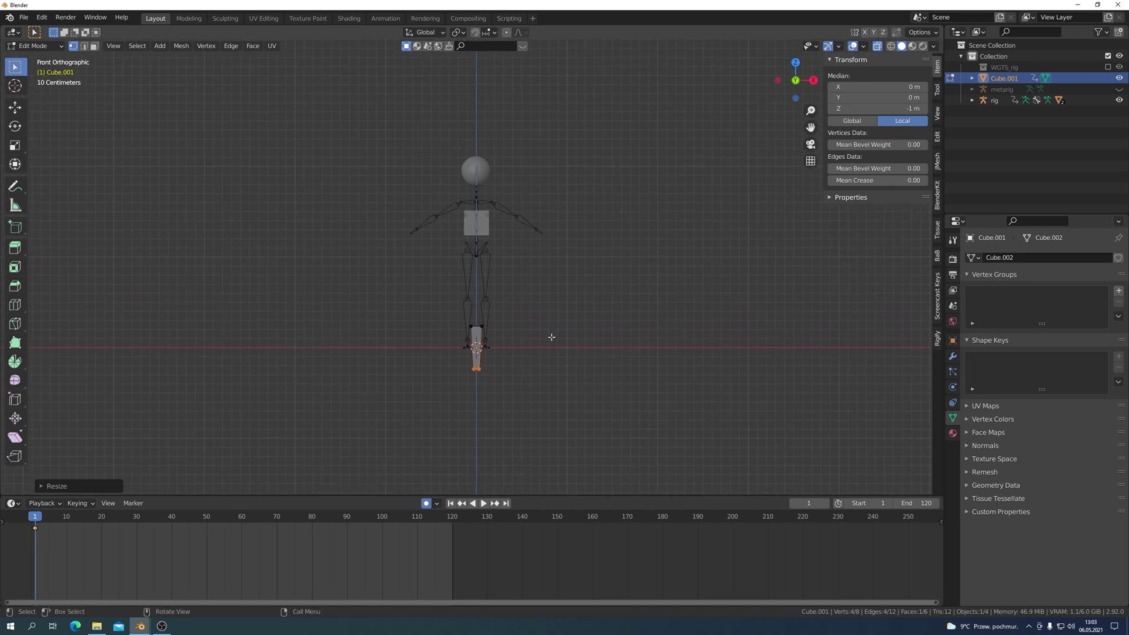
key("ctrl+Tab")
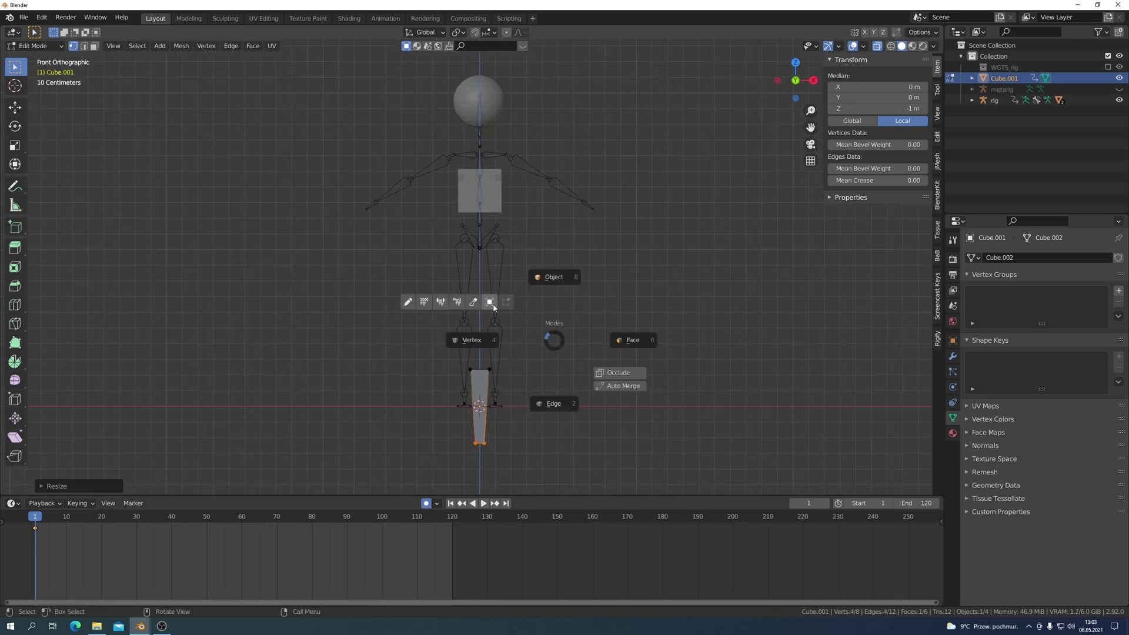
left_click(490, 306)
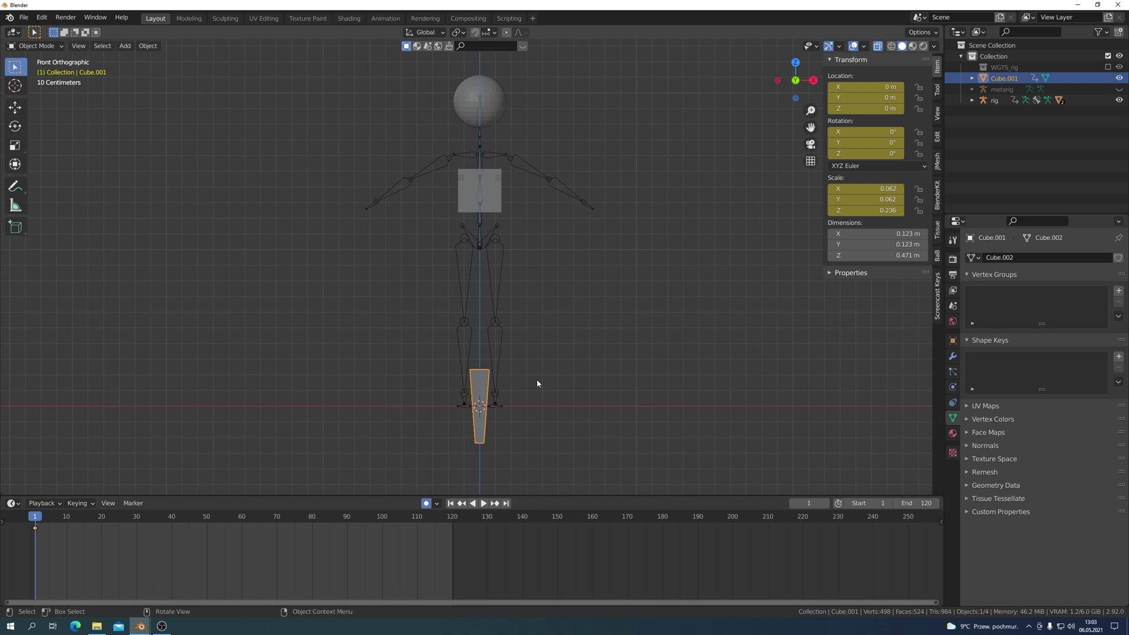
Move the tapered block onto the right-side shin and scale it to 0.056
middle_click_drag(555, 398, 540, 339, "shift")
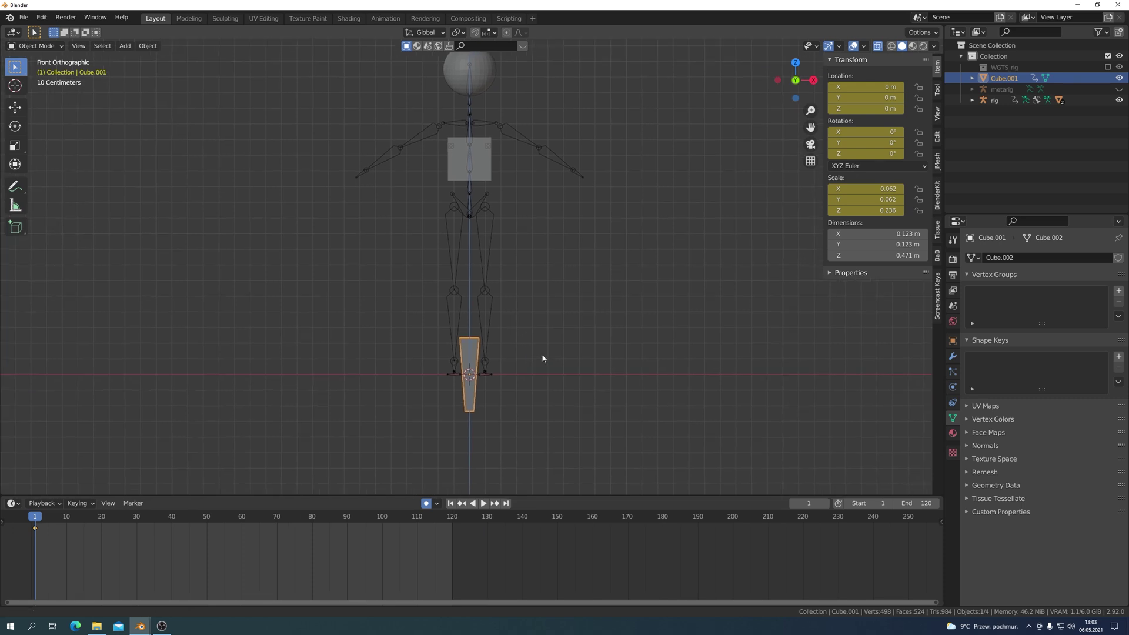
key("g")
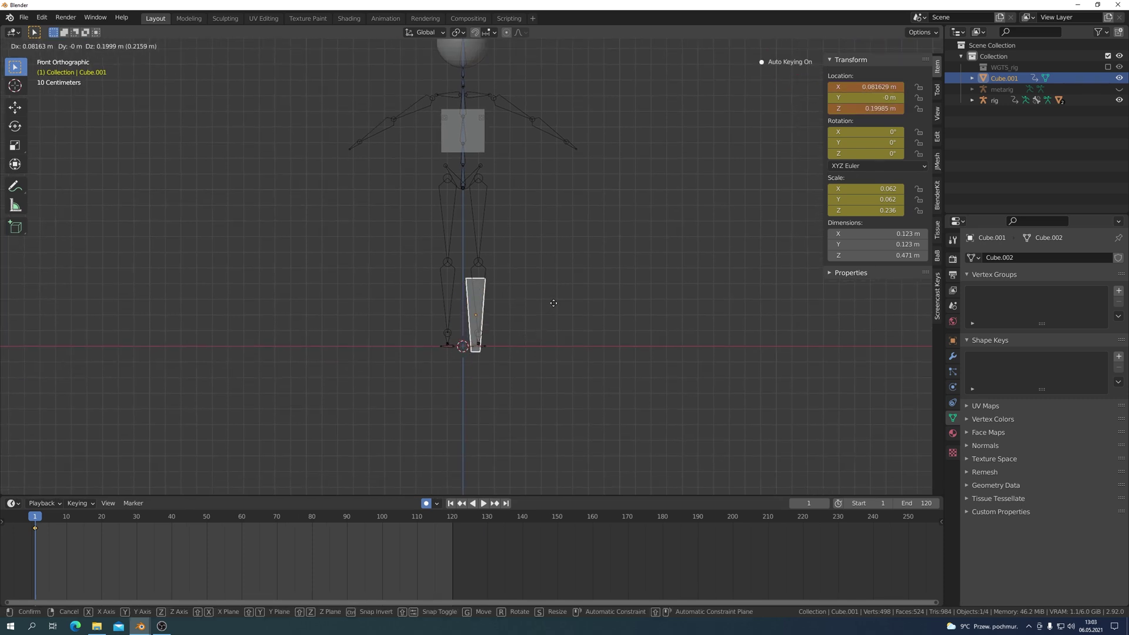
left_click(554, 287)
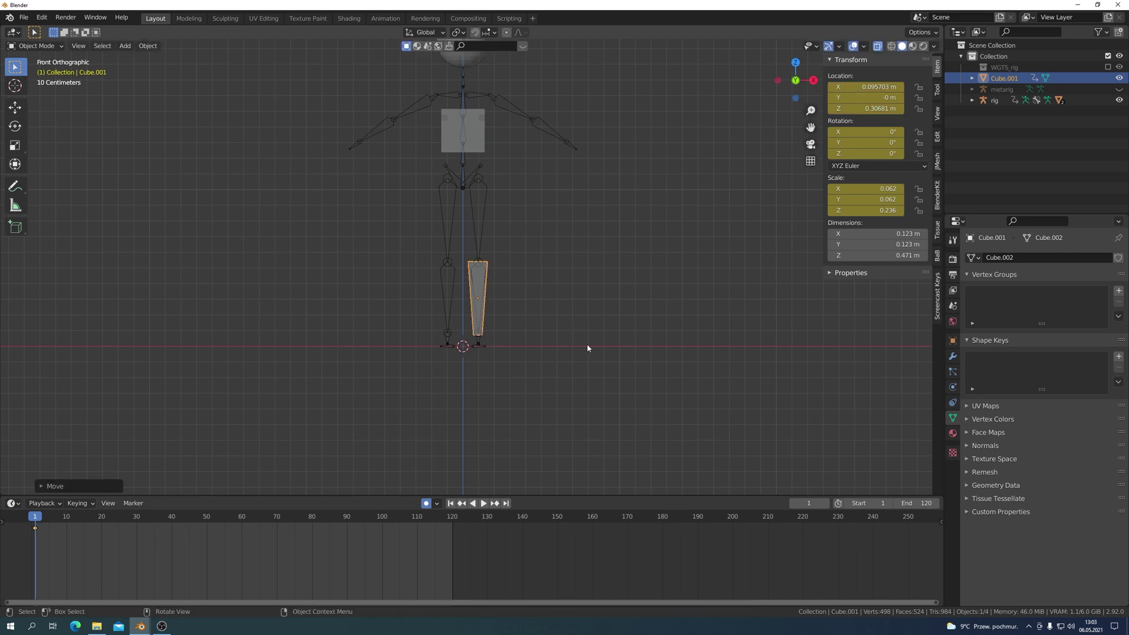
key("s")
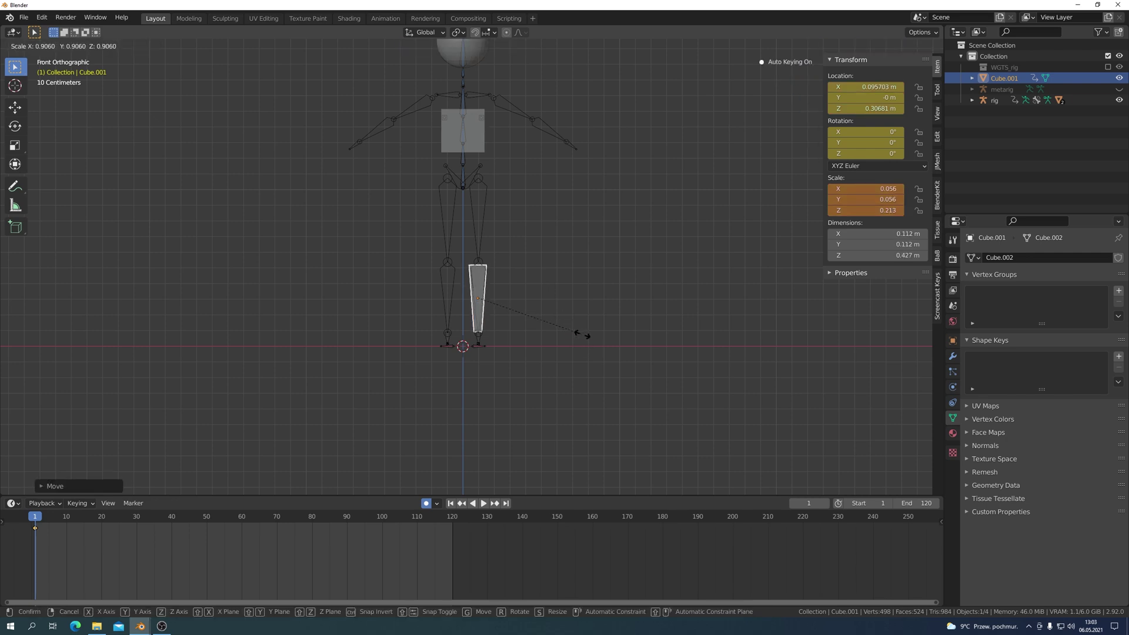
left_click(582, 337)
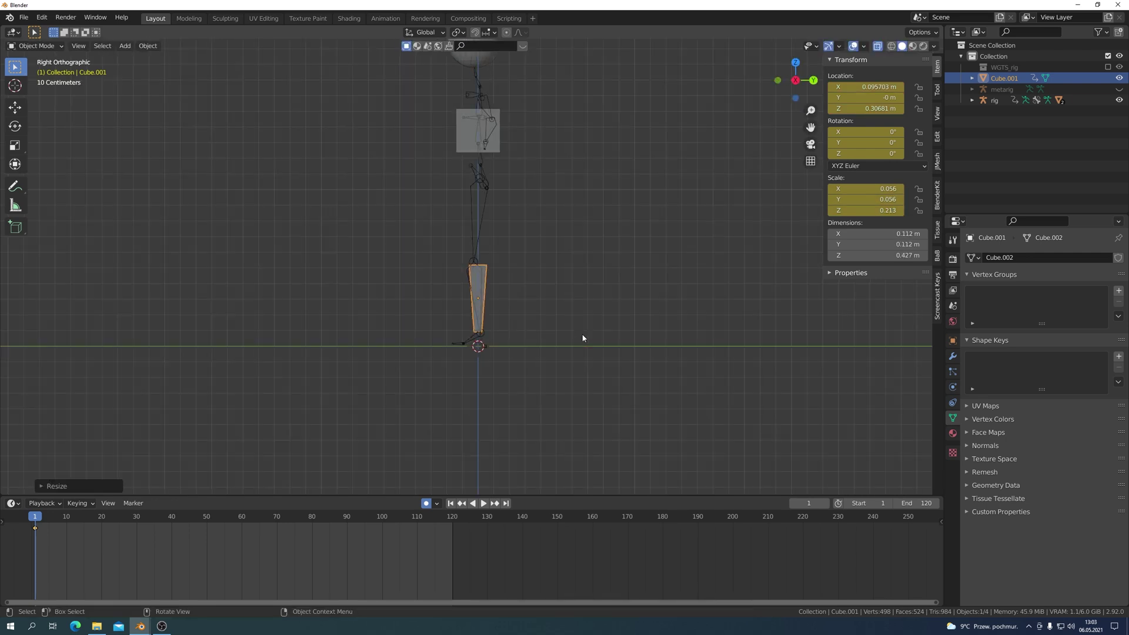
Tilt the block 6.25° on X in side view and align it with the shin at Z 0.3205 m
key("KP_3")
key("r")
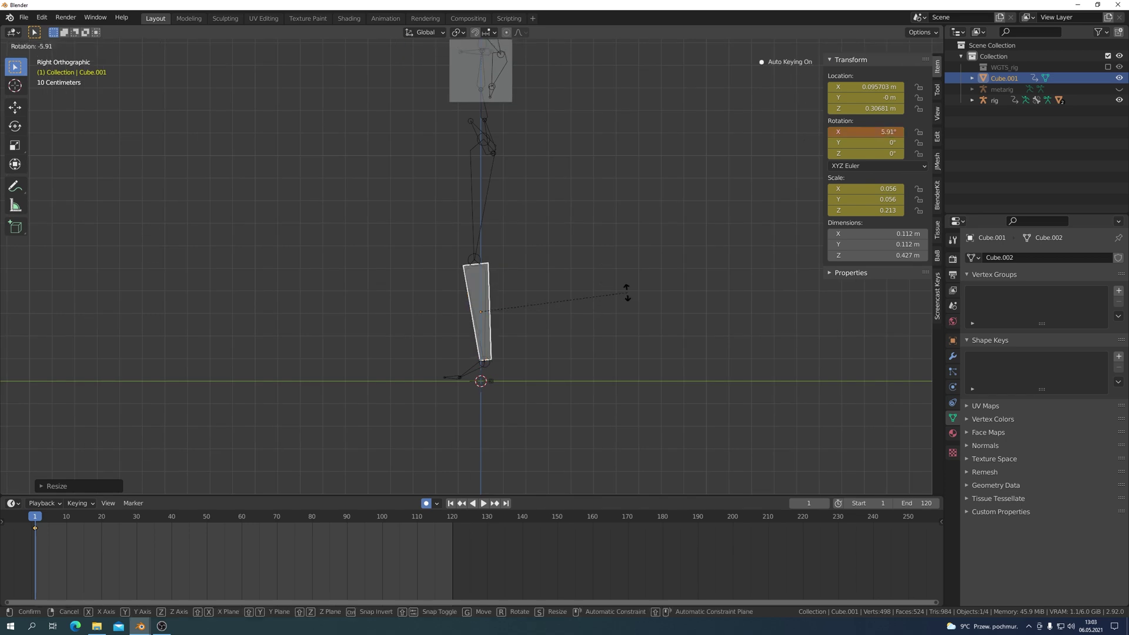
left_click(627, 291)
key("g")
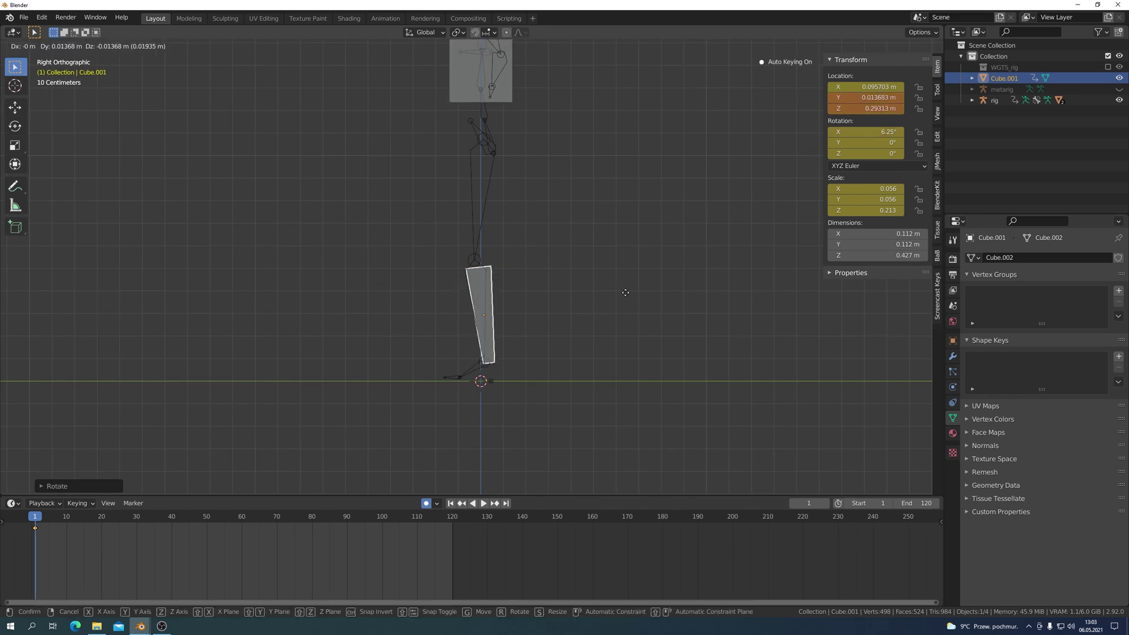
left_click(621, 289)
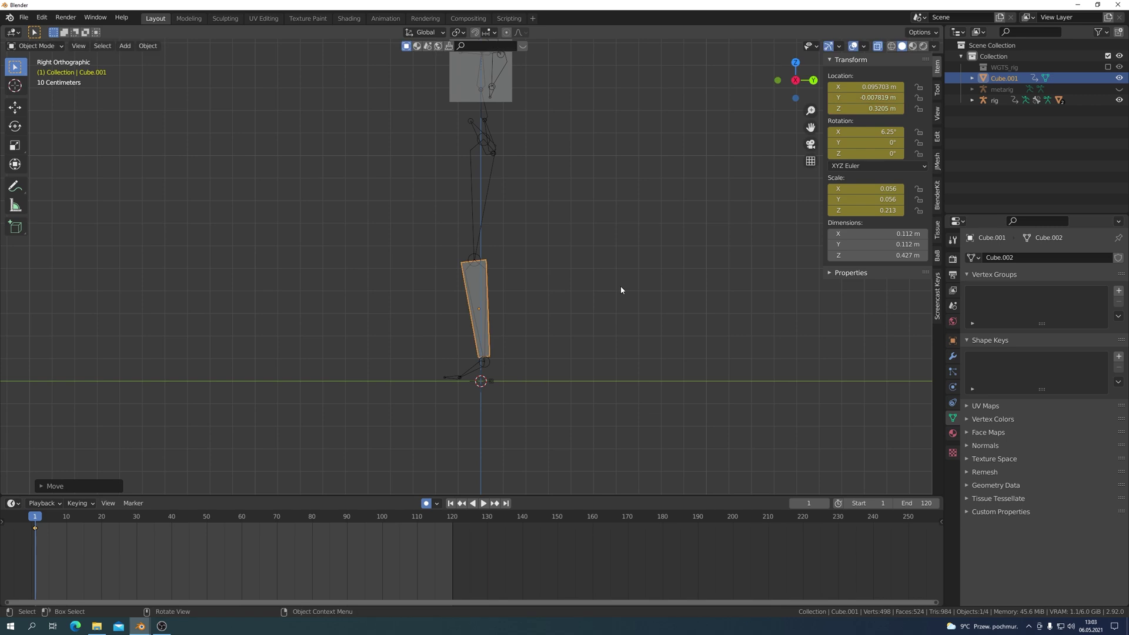
key("KP_1")
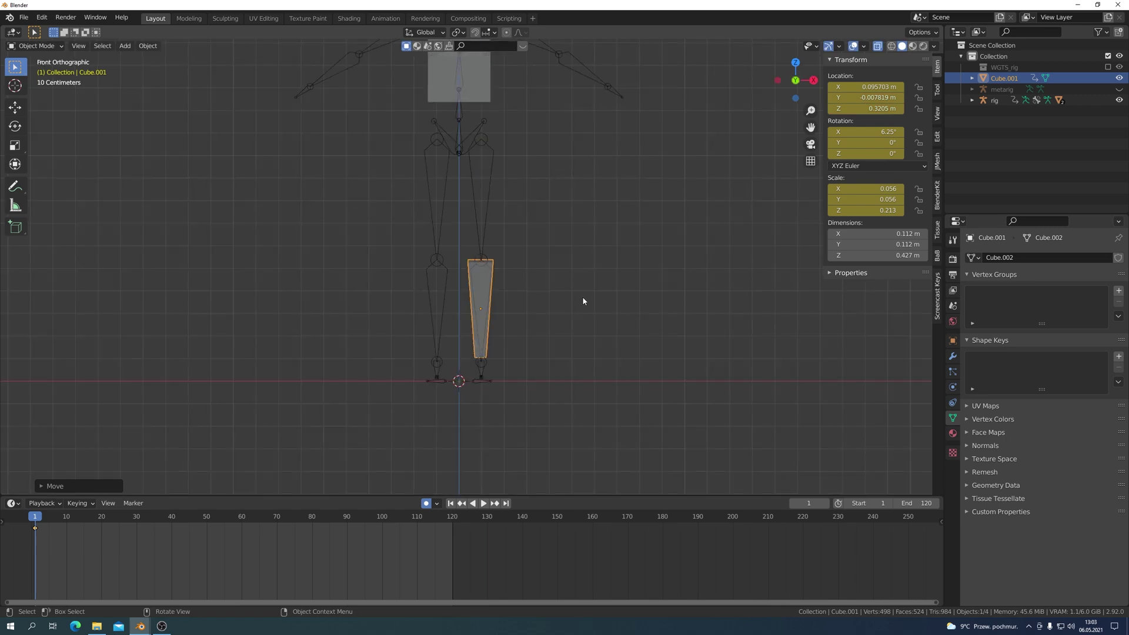
Duplicate the shin block as Cube.002 and rotate, shrink and move it onto the upper arm
key("shift+d")
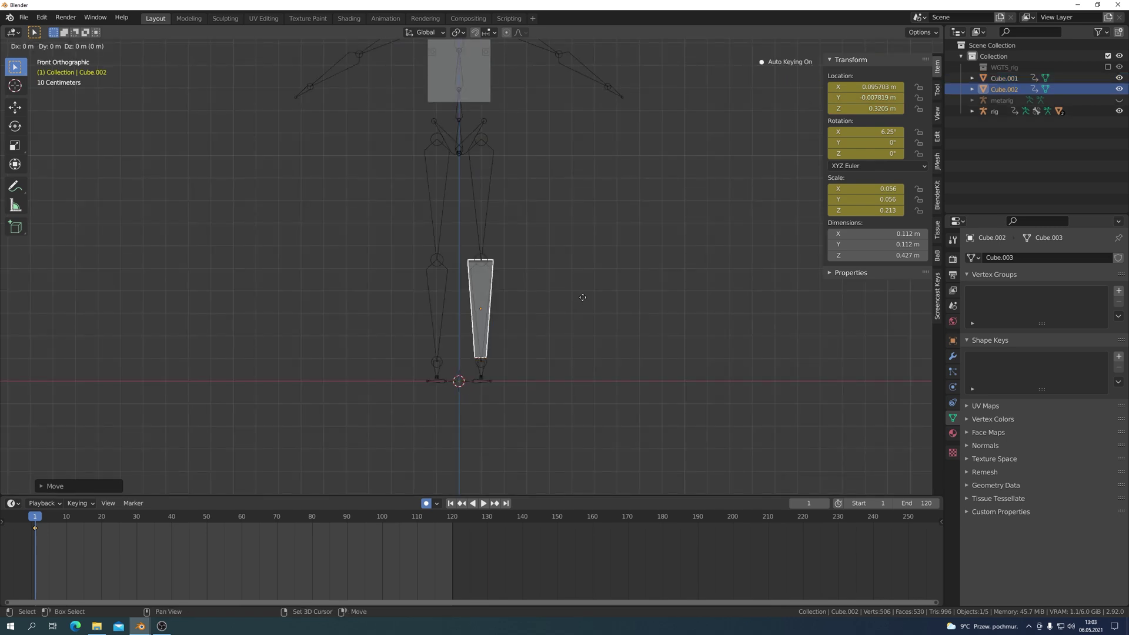
left_click(682, 203)
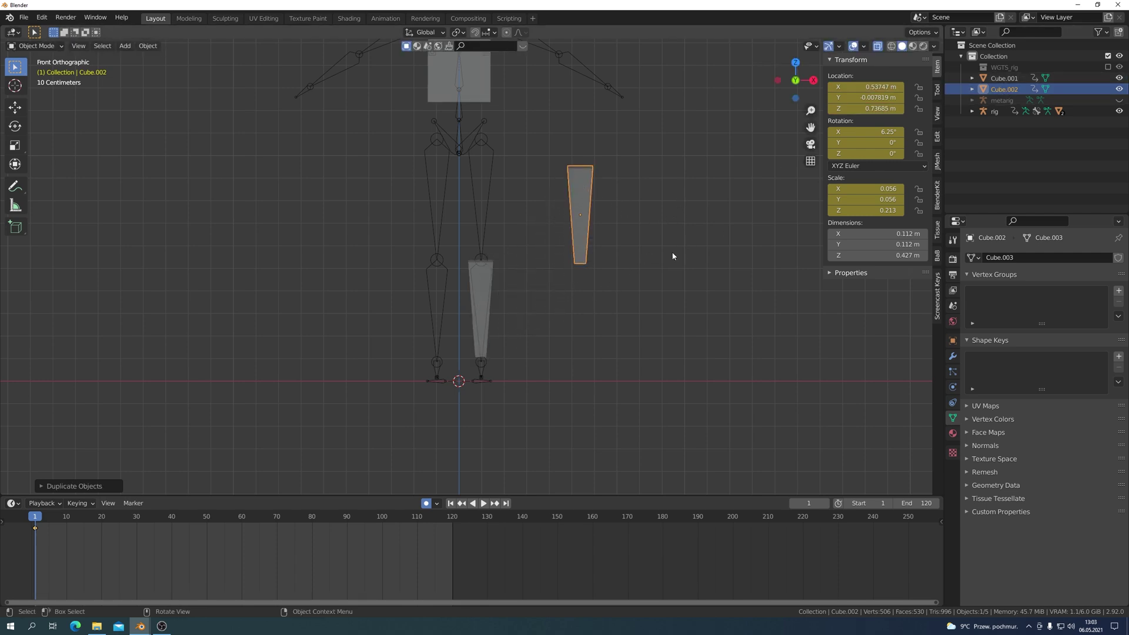
middle_click_drag(671, 249, 640, 362, "shift")
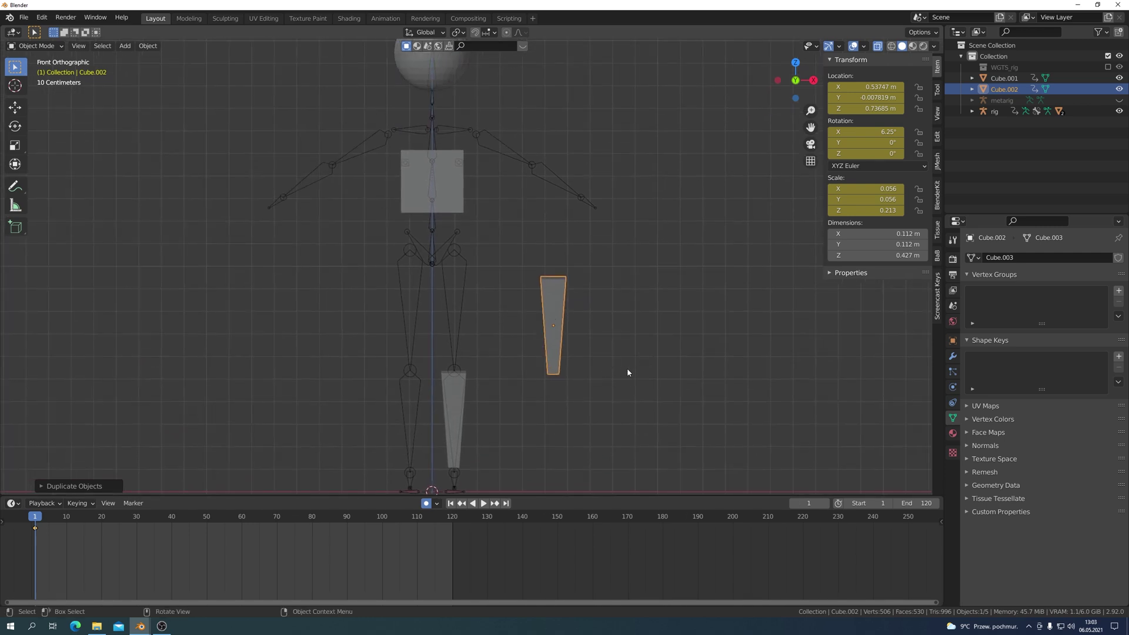
key("r")
left_click(672, 284)
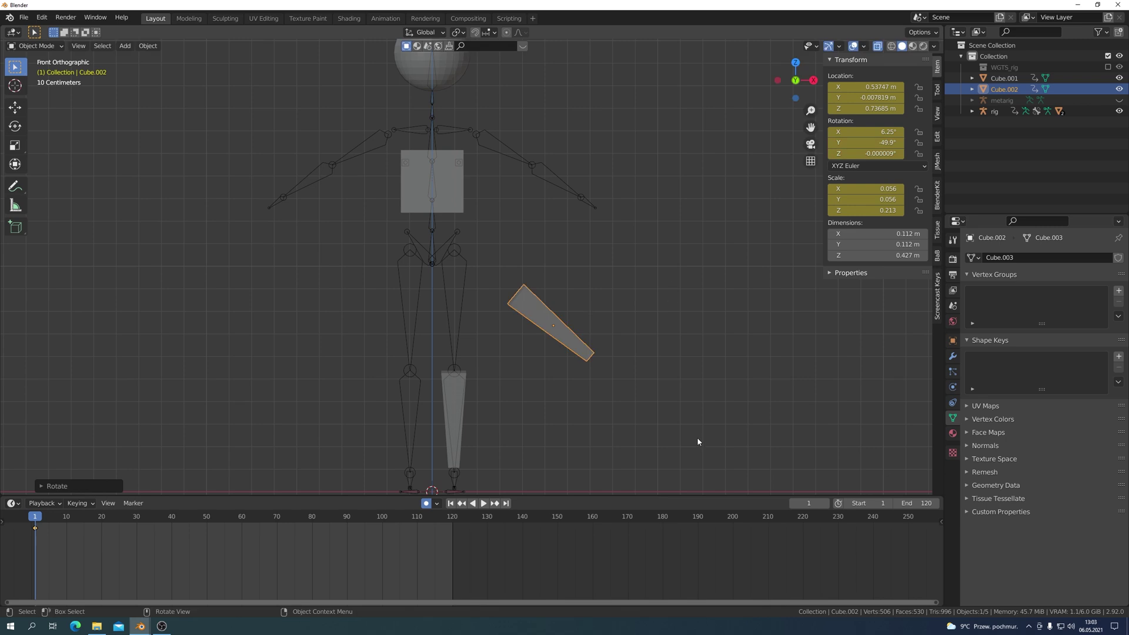
key("s")
left_click(637, 420)
key("g")
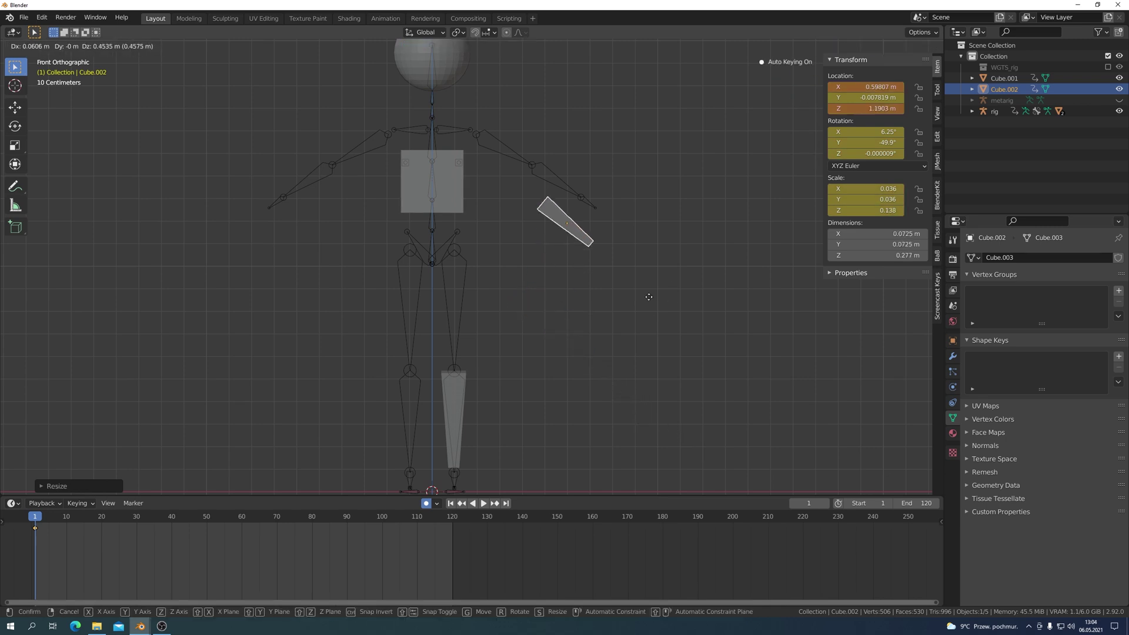
left_click(639, 273)
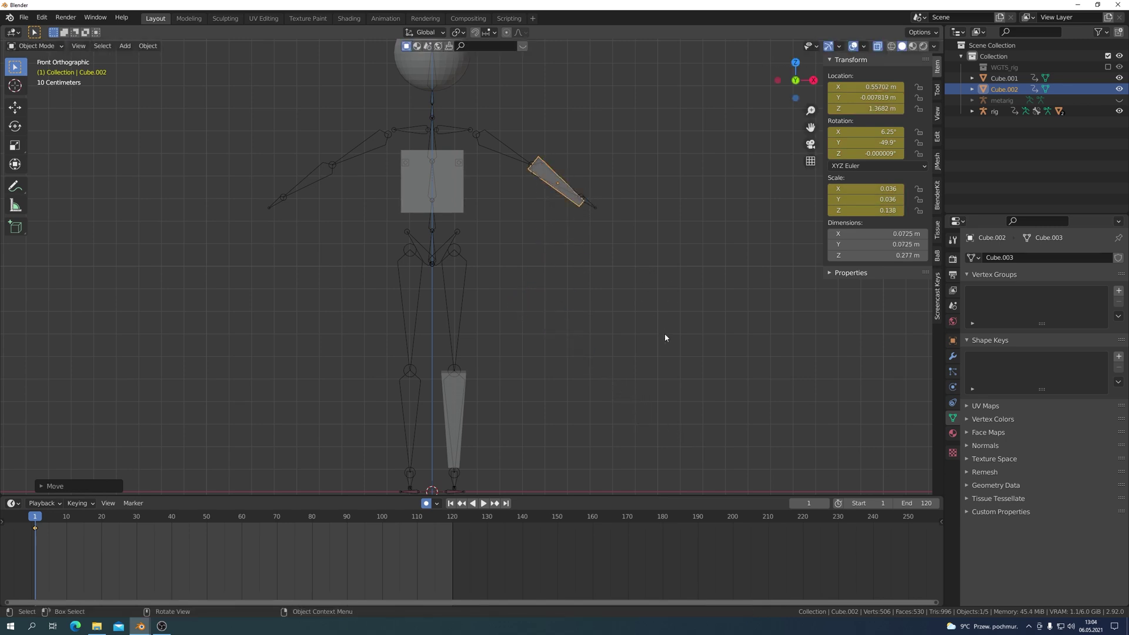
Refine Cube.002's rotation, size and position along the upper arm bone
key("r")
left_click(681, 316)
key("s")
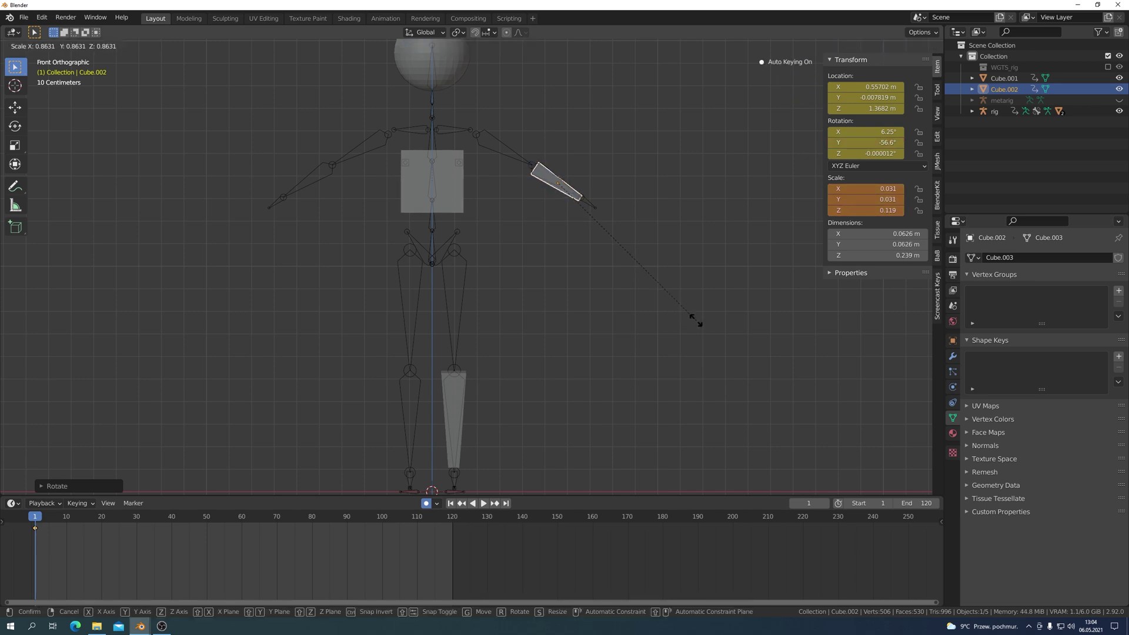
left_click(696, 320)
key("g")
left_click(696, 319)
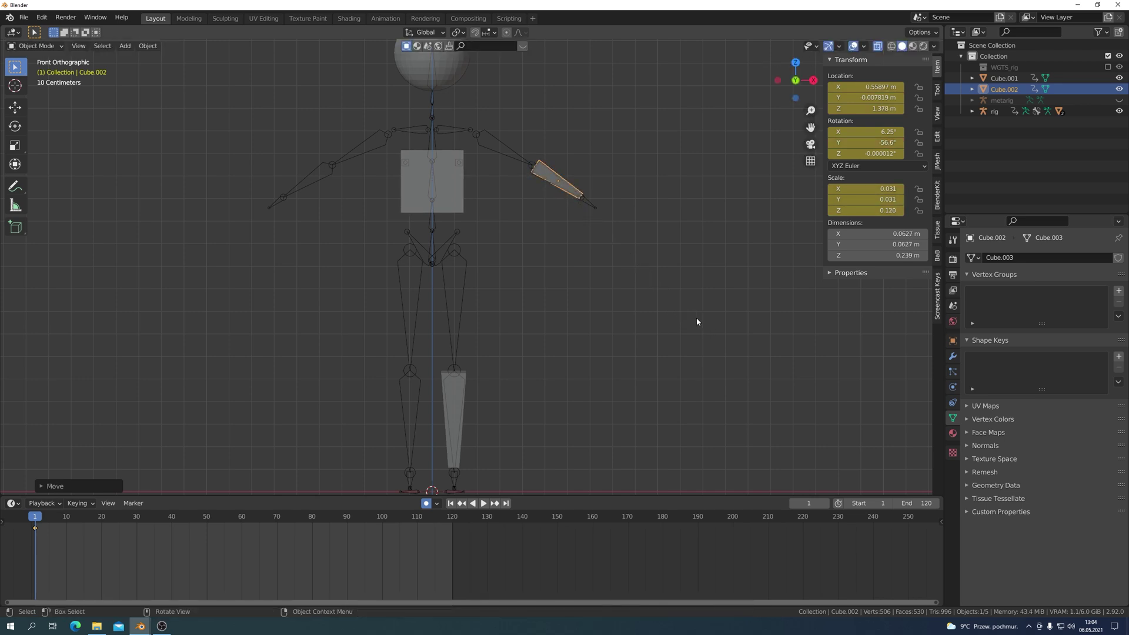
From the top view, rotate and nudge Cube.002 to follow the arm, ending at Z 1.378 m
key("KP_3")
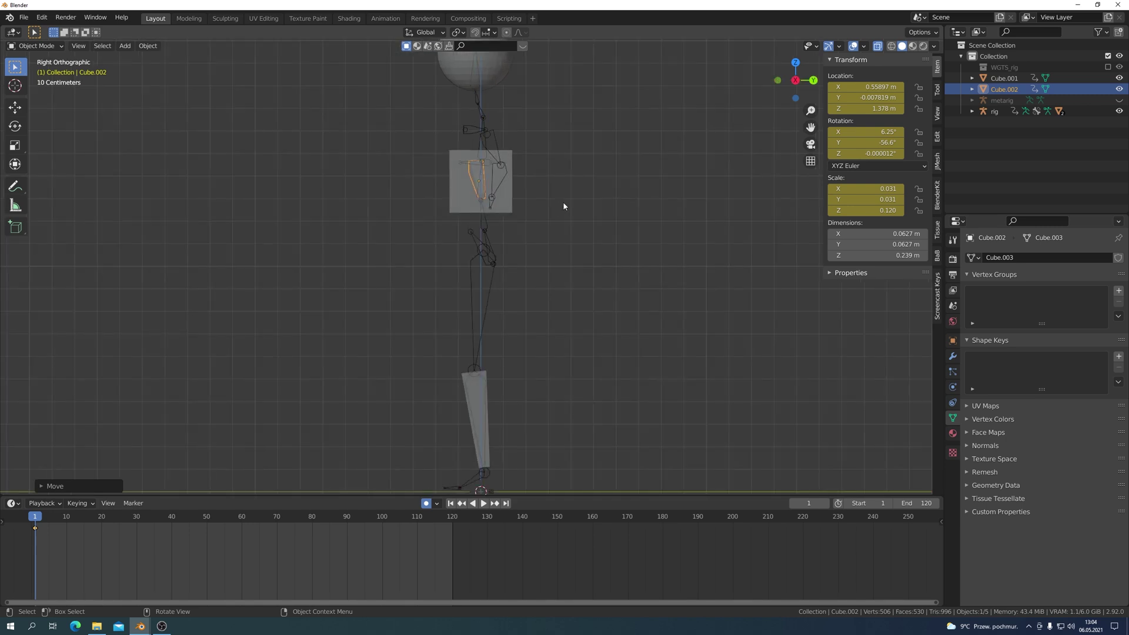
mouse_move(563, 206)
middle_mouse_down()
mouse_move(590, 294)
mouse_move(574, 308)
mouse_move(580, 298)
middle_mouse_up()
key("KP_7")
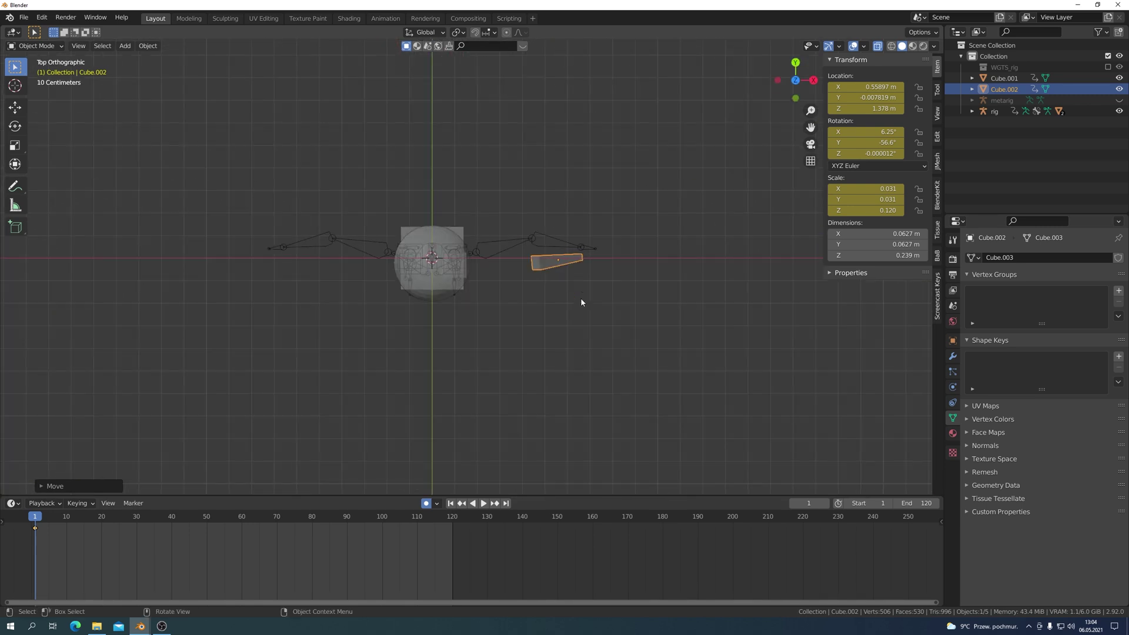
key("r")
left_click(617, 315)
key("g")
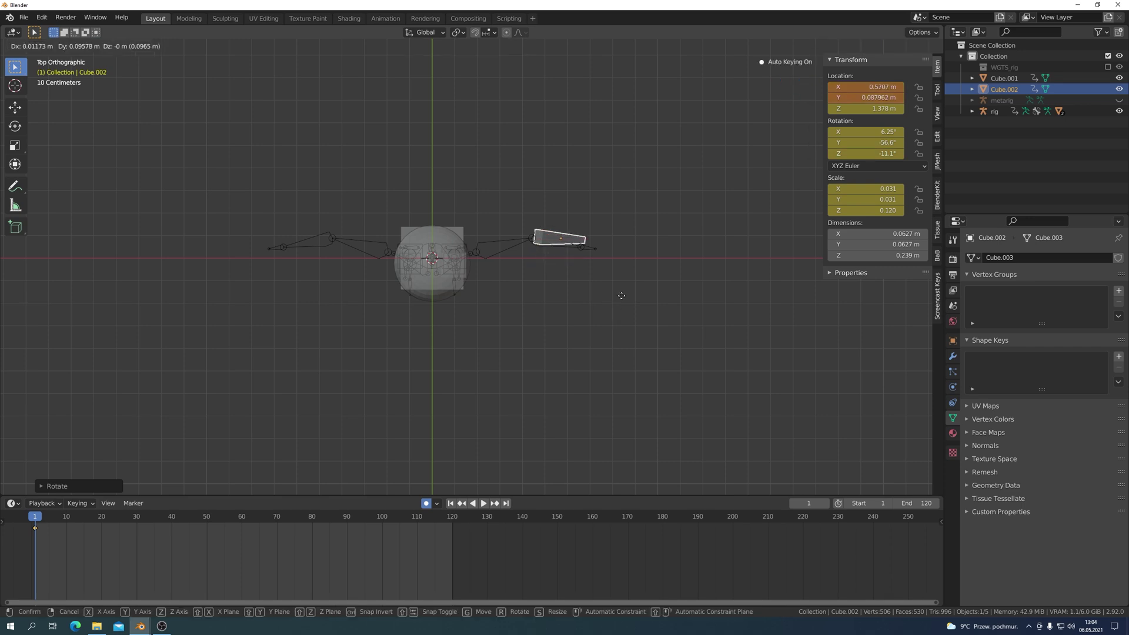
left_click(647, 308)
key("r")
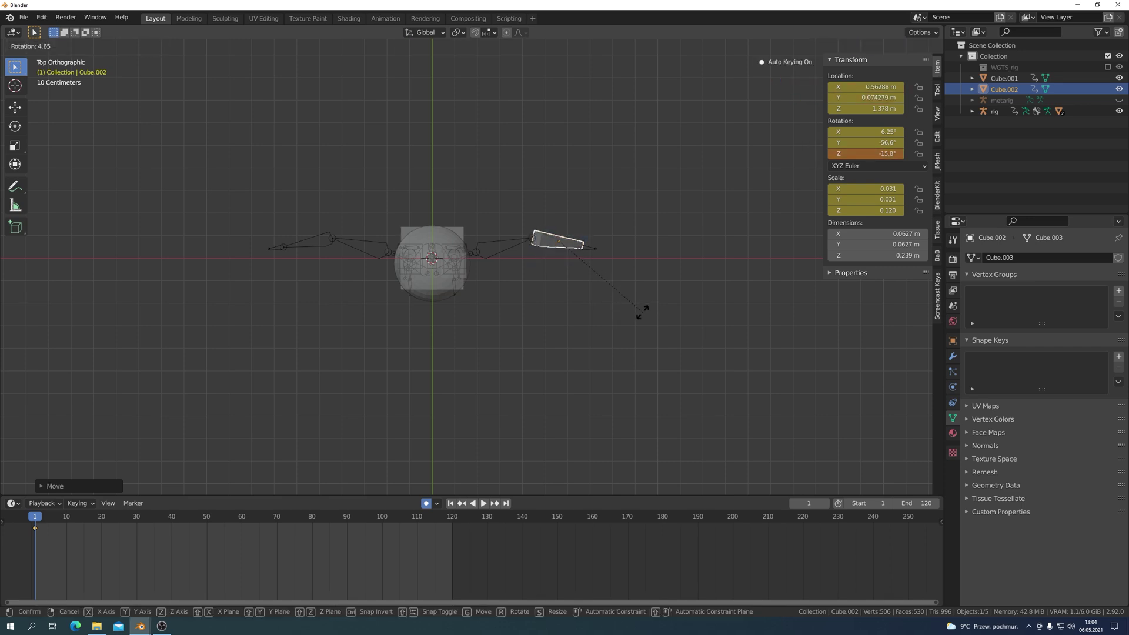
left_click(634, 316)
key("g")
left_click(658, 322)
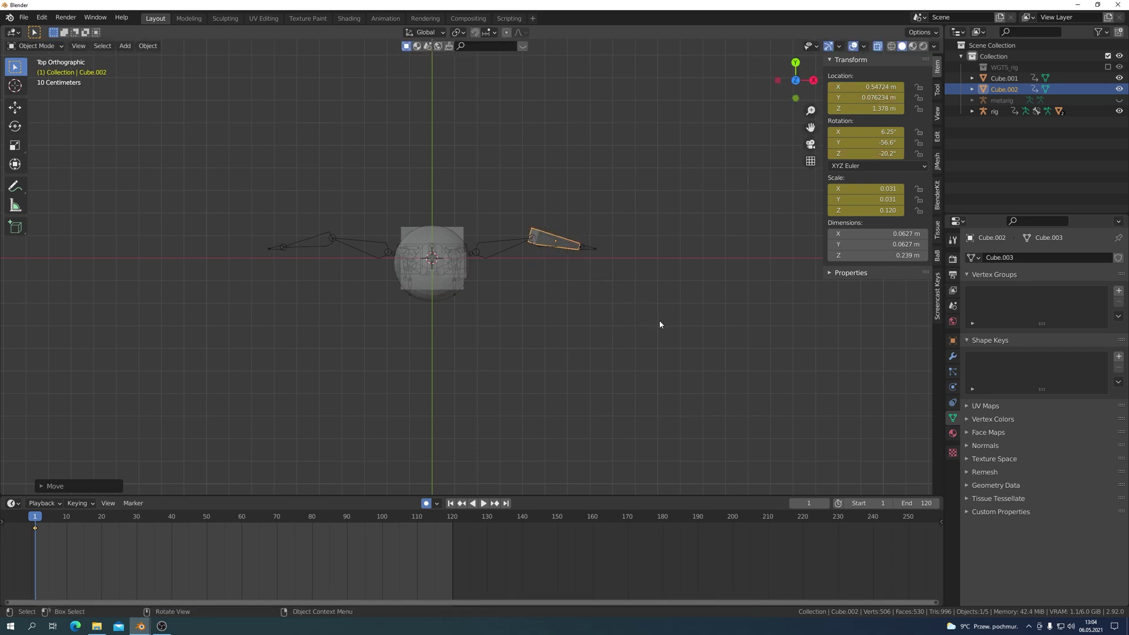
key("r")
left_click(668, 318)
key("KP_1")
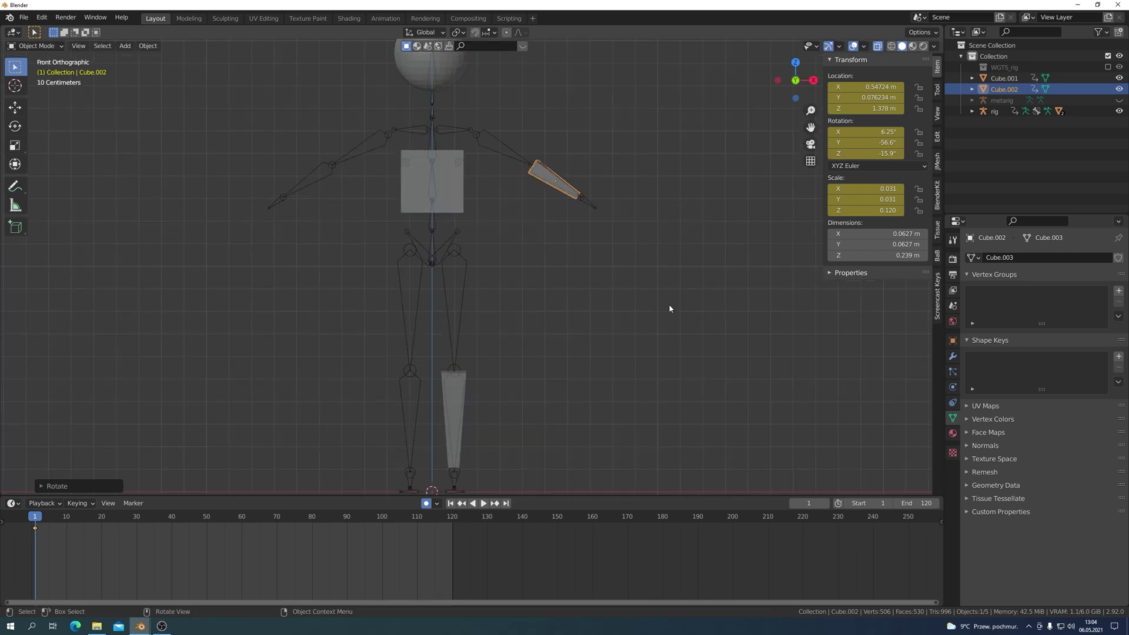
scroll(681, 314, "down", 1)
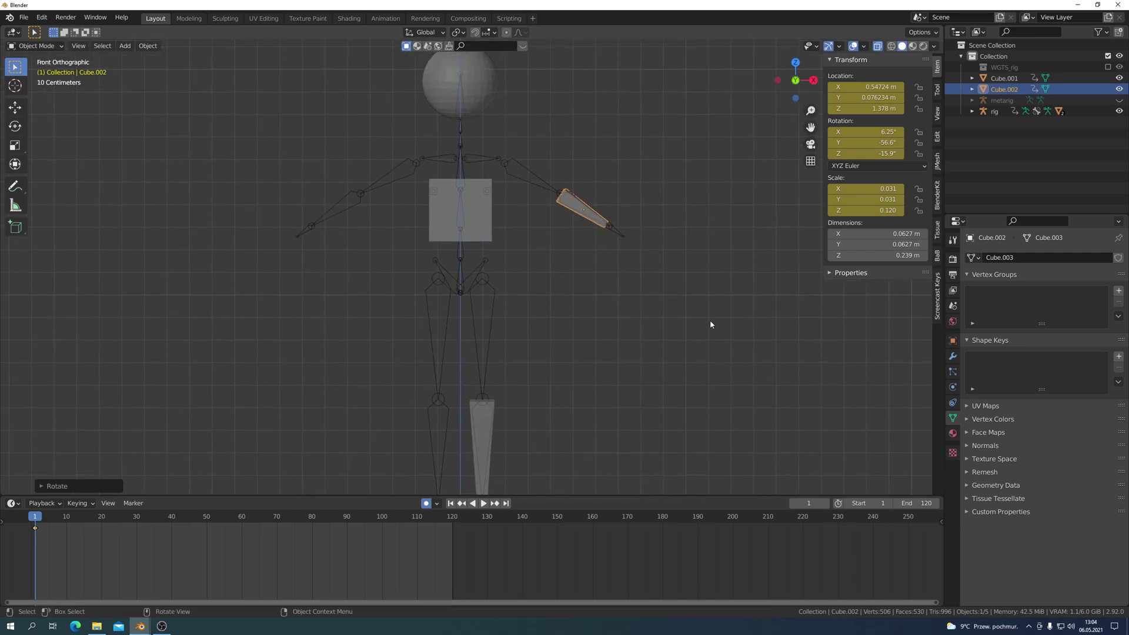
scroll(710, 320, "down", 1)
scroll(710, 319, "down", 1)
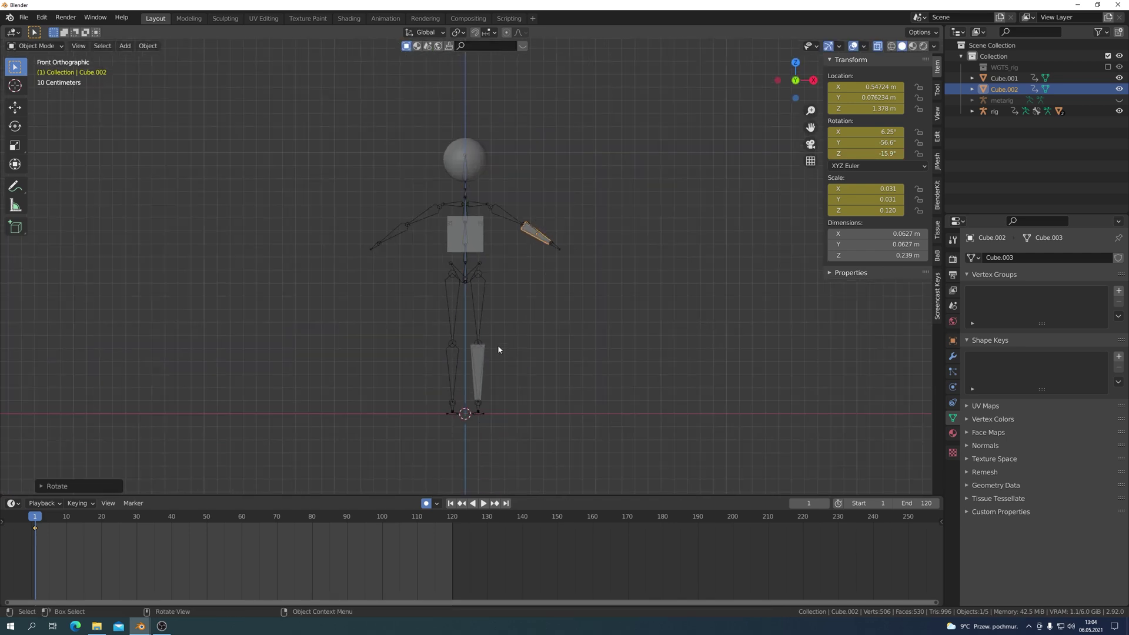
scroll(497, 347, "up", 2)
scroll(583, 282, "up", 1)
scroll(490, 418, "down", 2)
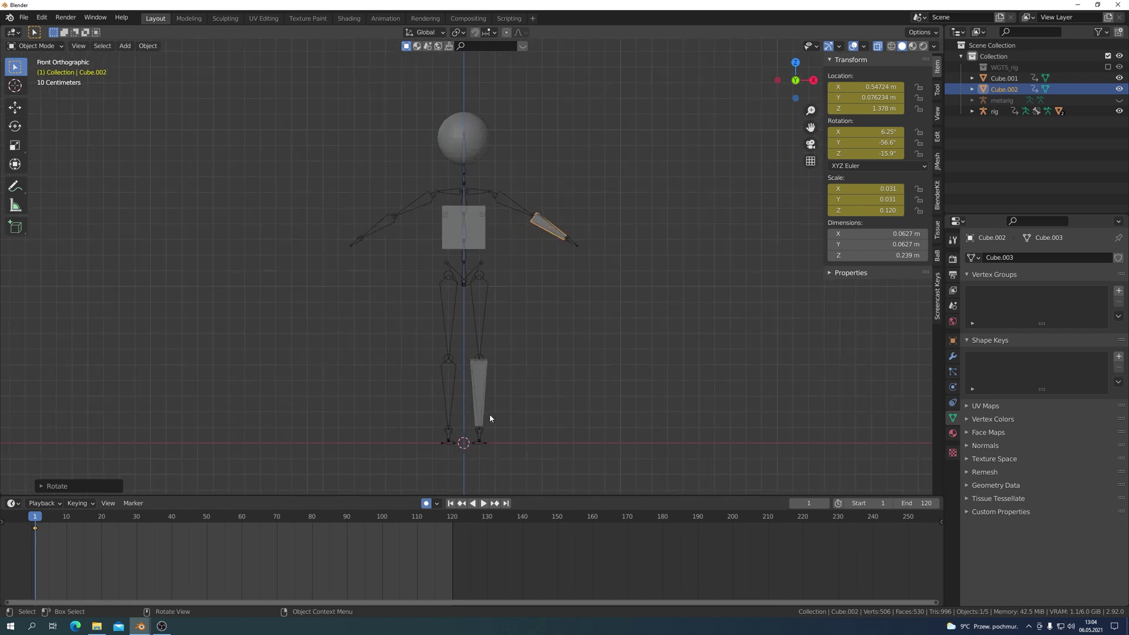
scroll(561, 392, "up", 1)
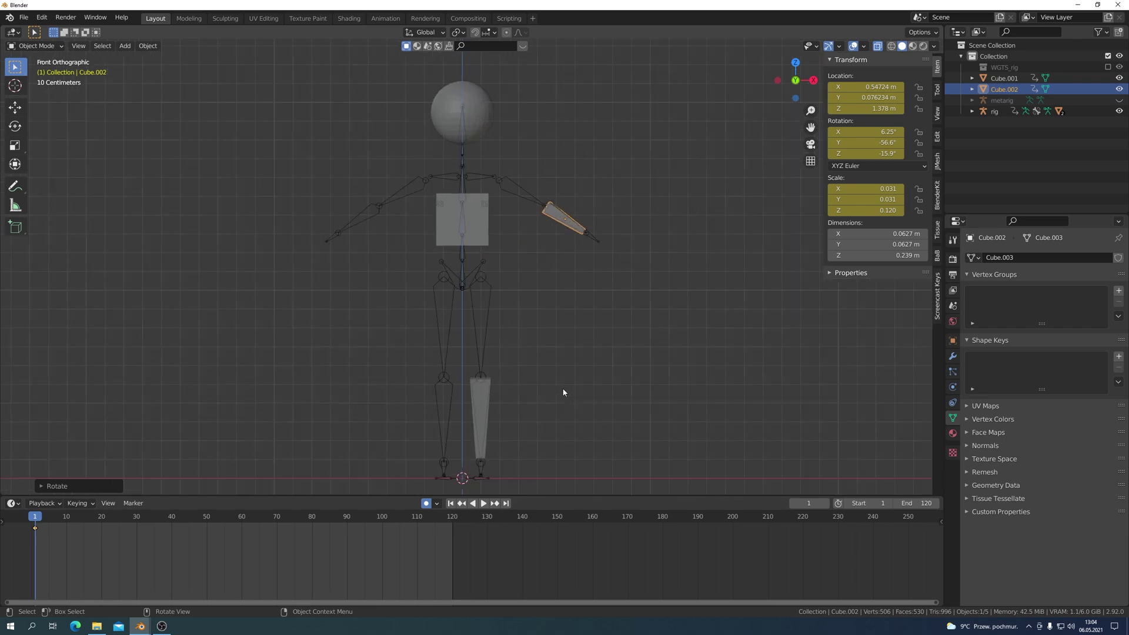
scroll(590, 363, "up", 1)
scroll(626, 309, "up", 1)
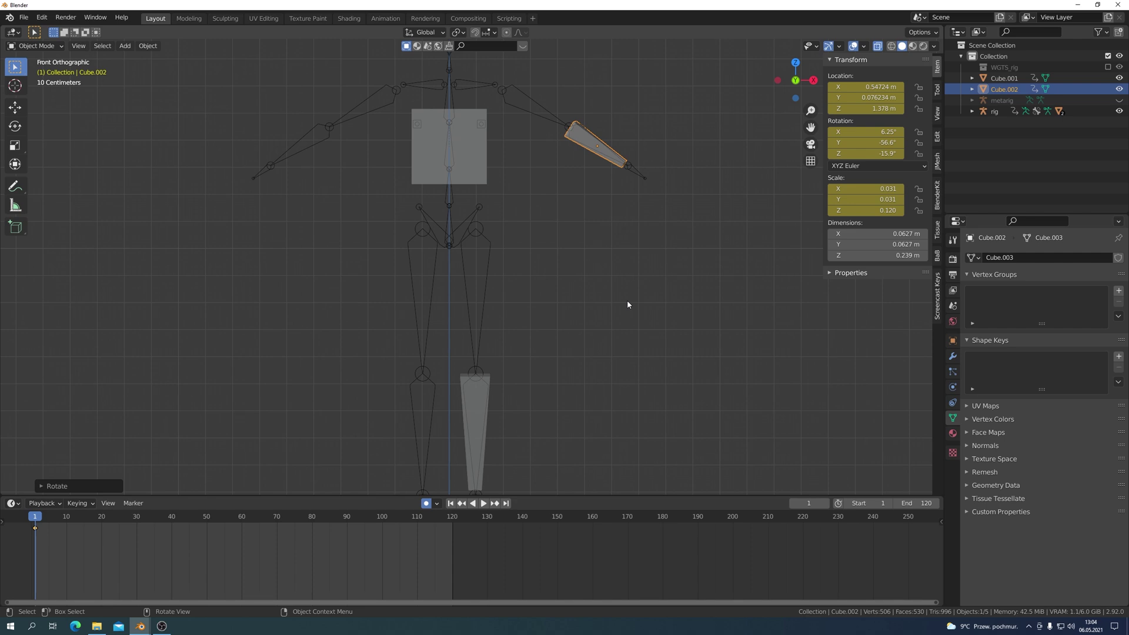
scroll(627, 304, "down", 3)
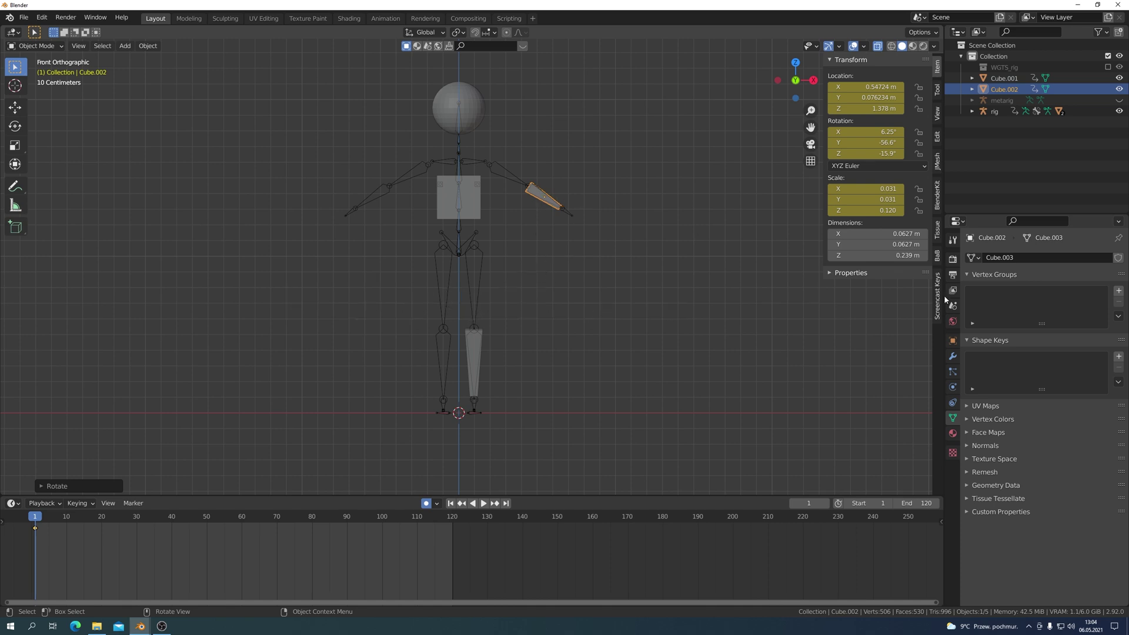
Add a Mirror modifier to Cube.002 with the rig as Mirror Object
left_click(953, 357)
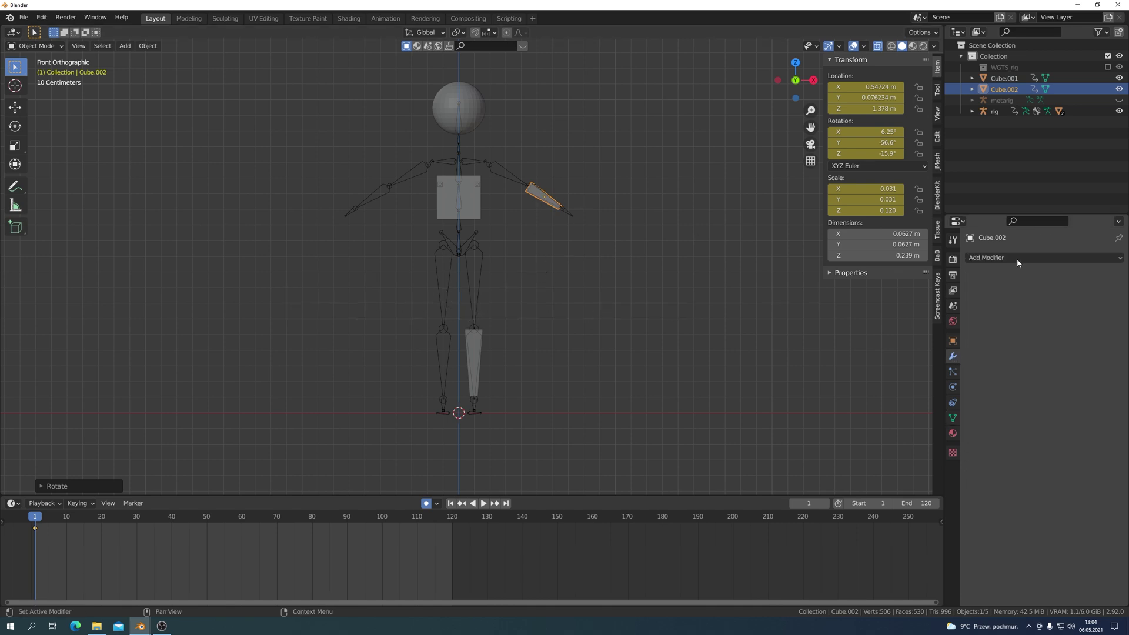
left_click(1018, 259)
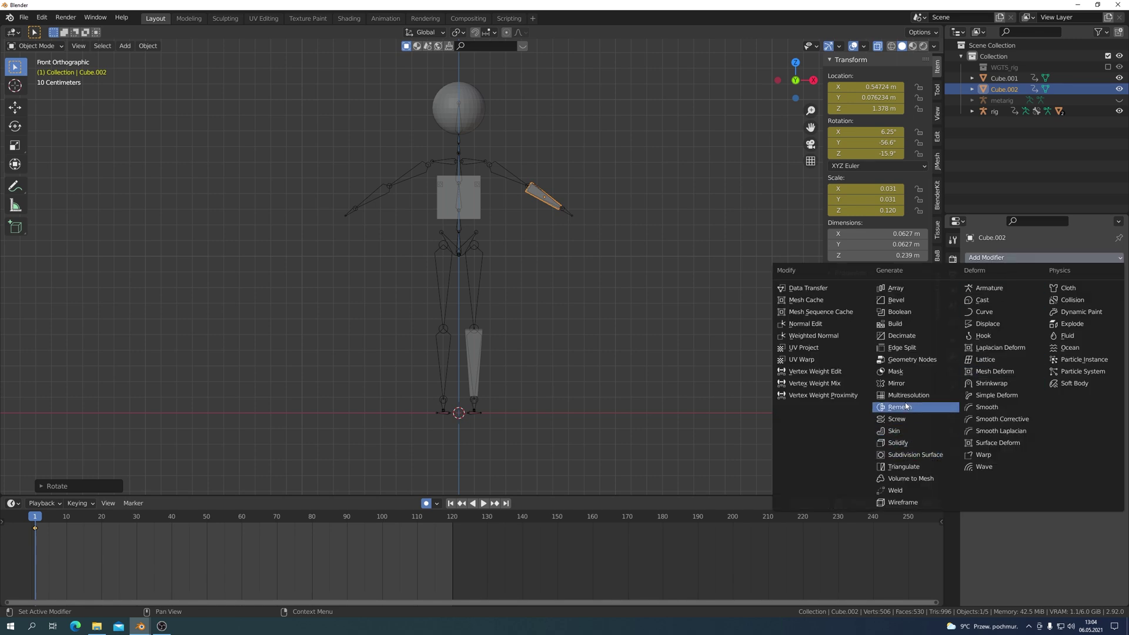
left_click(897, 382)
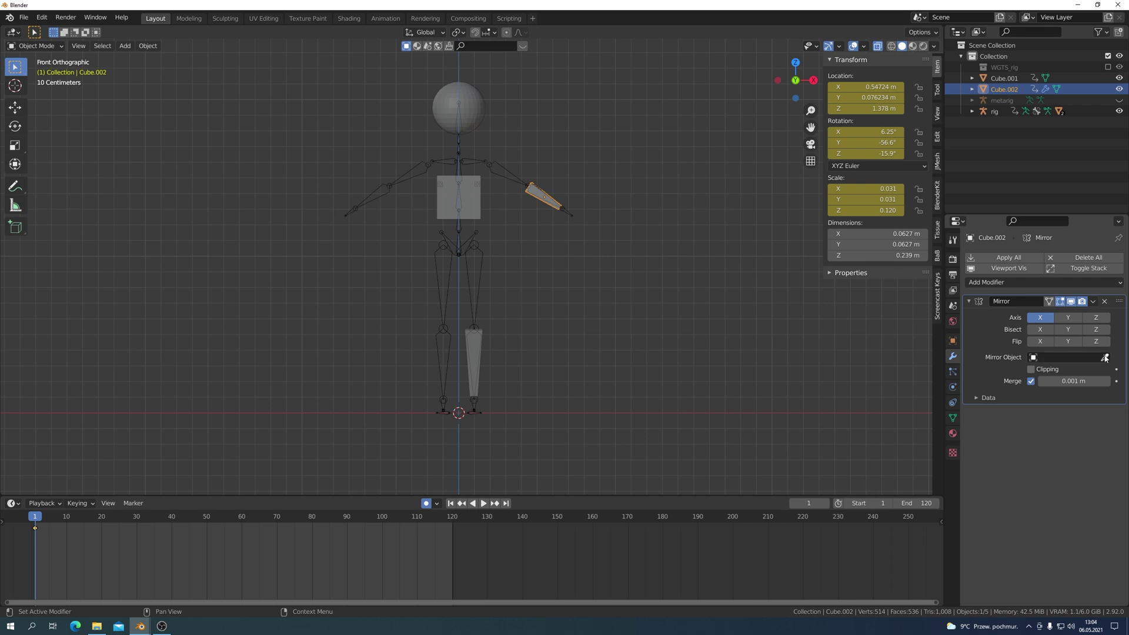
left_click(1104, 358)
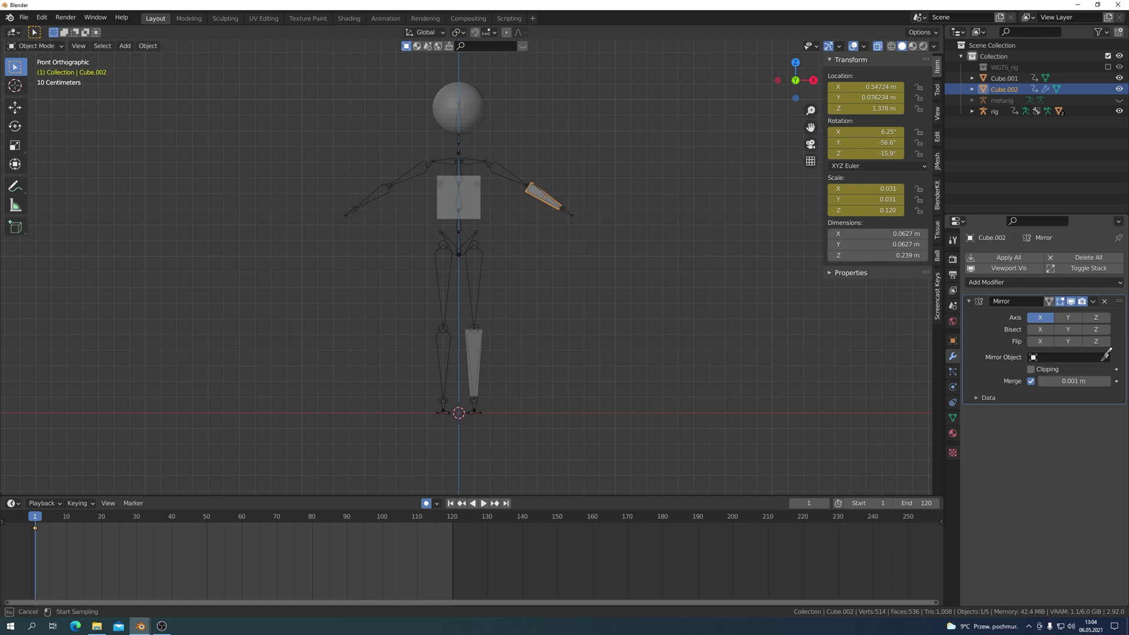
left_click(481, 268)
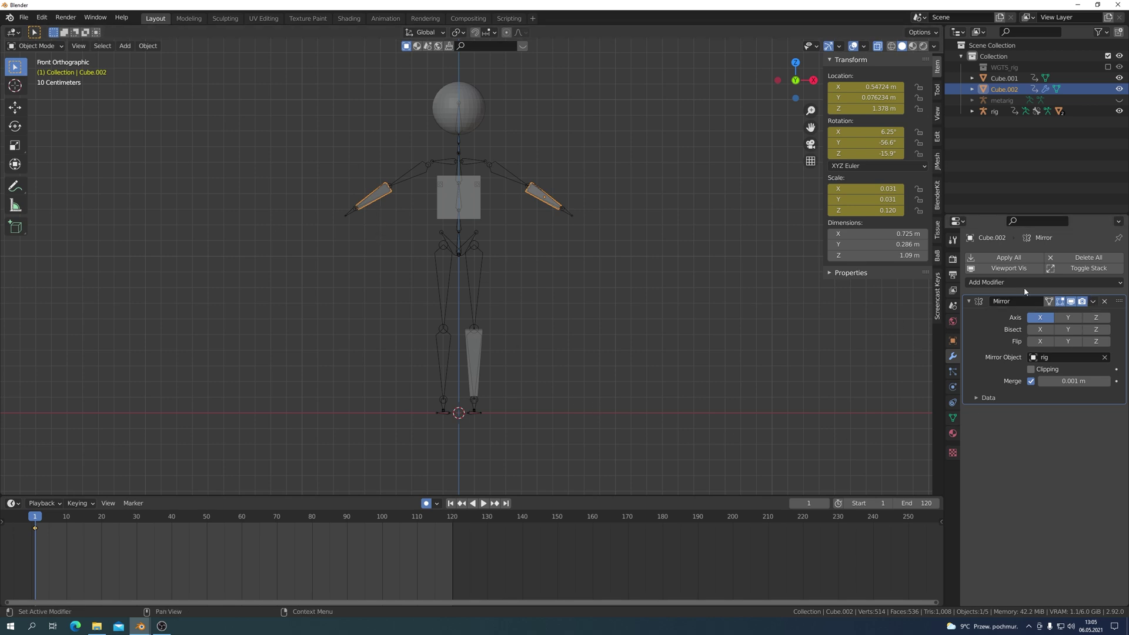
Apply the Mirror modifier and select the combined two-arm-piece object
left_click(1093, 303)
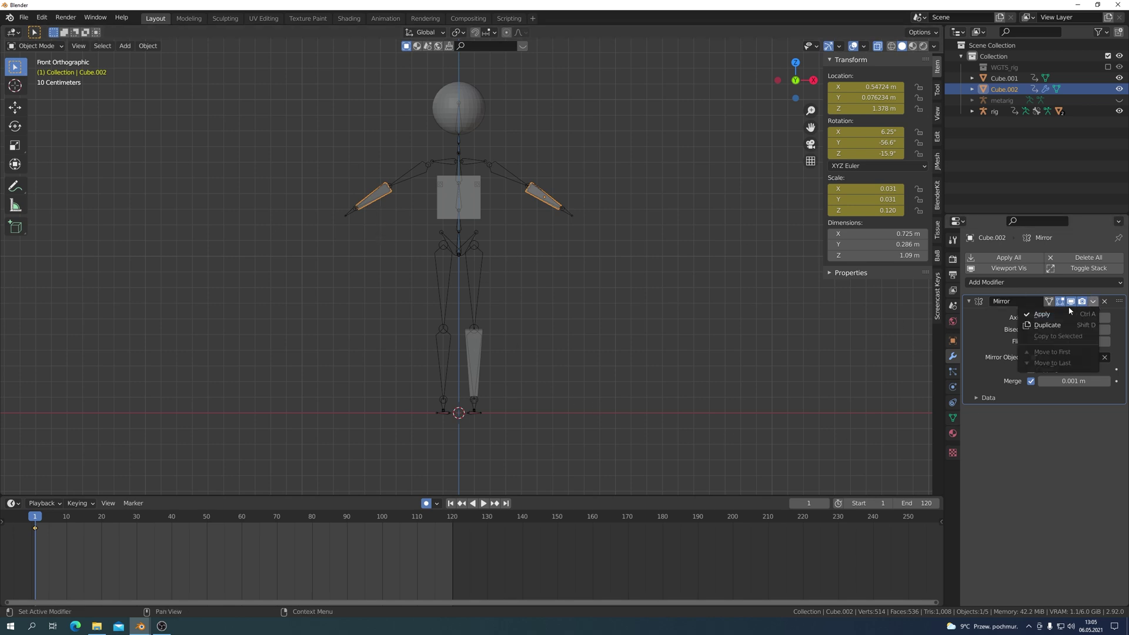
left_click(1055, 313)
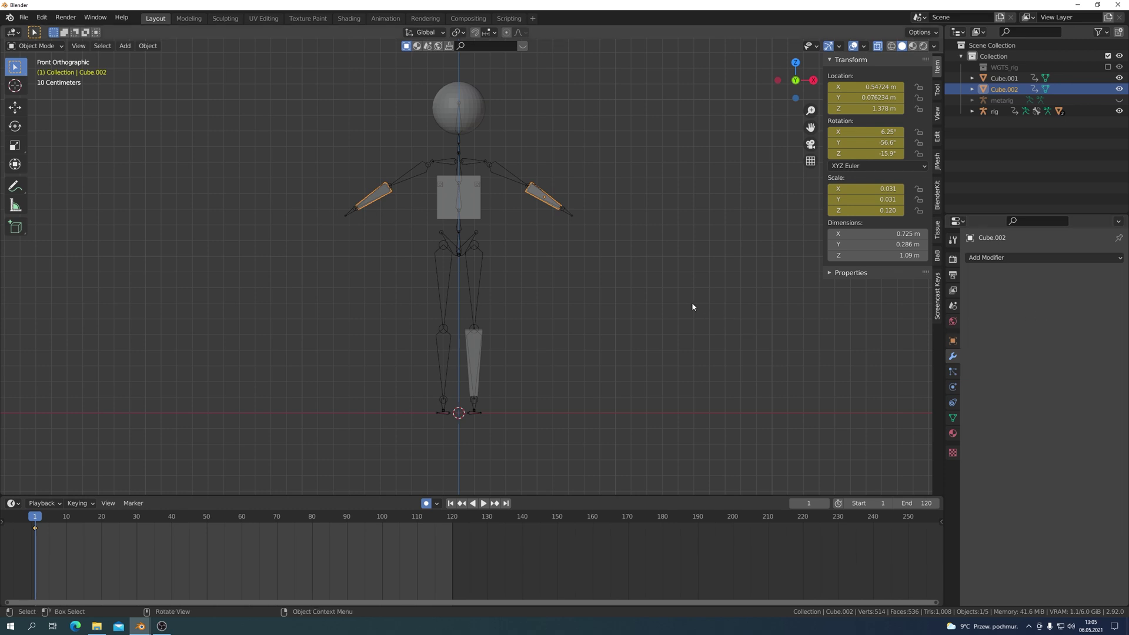
left_click(692, 301)
left_click(551, 207)
In Edit Mode, box-select the left arm piece and separate it by selection into Cube.003
key("ctrl+Tab")
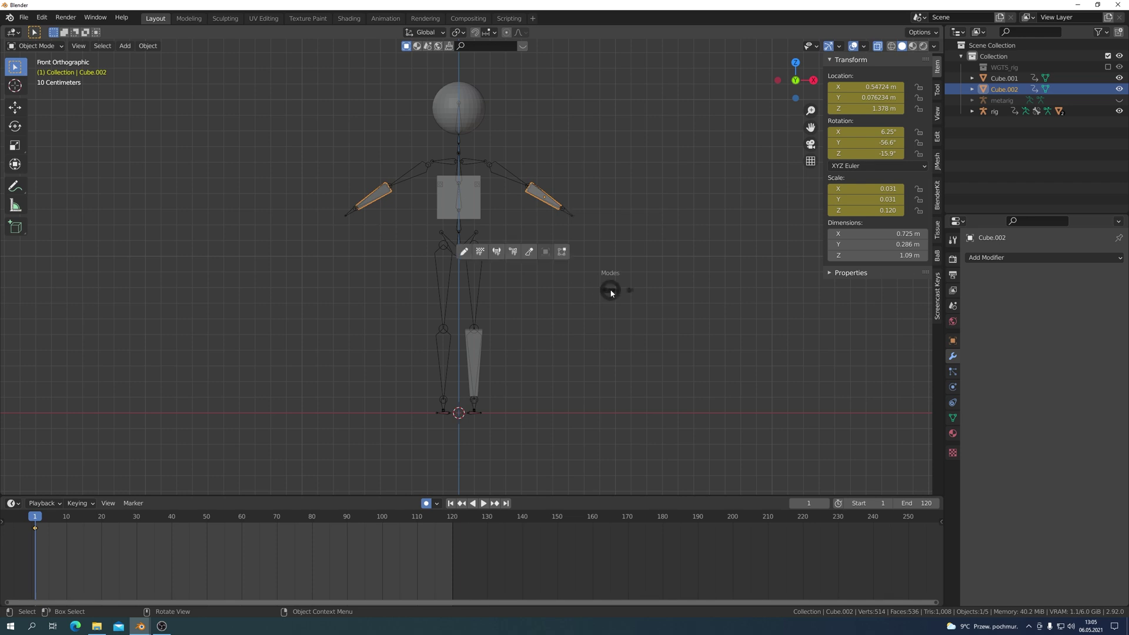
left_click(567, 252)
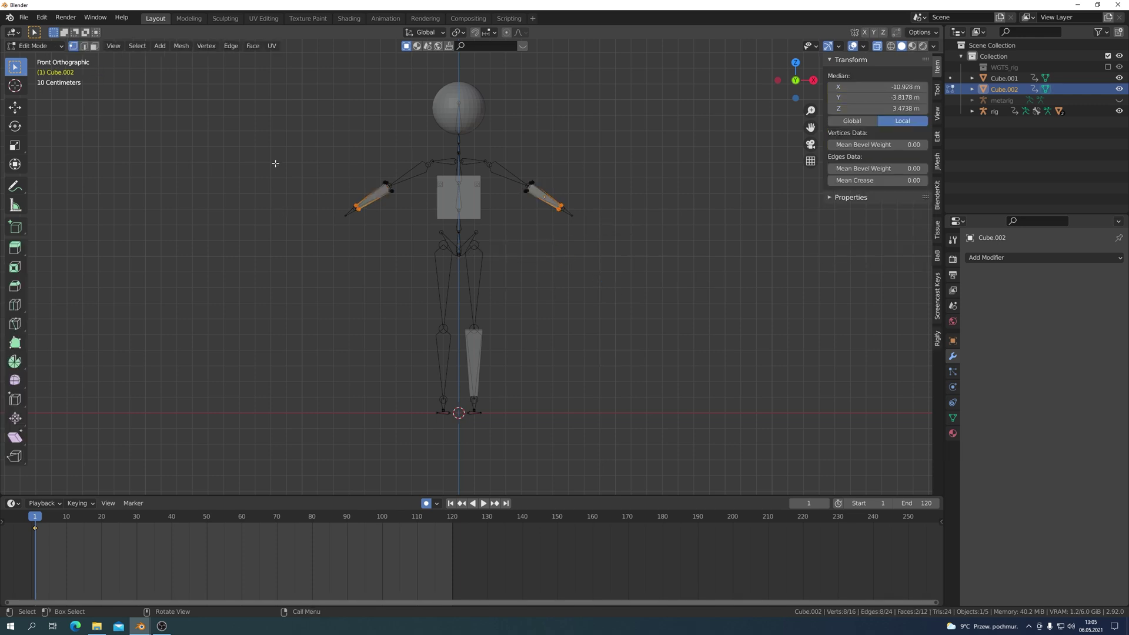
left_click_drag(270, 100, 421, 327)
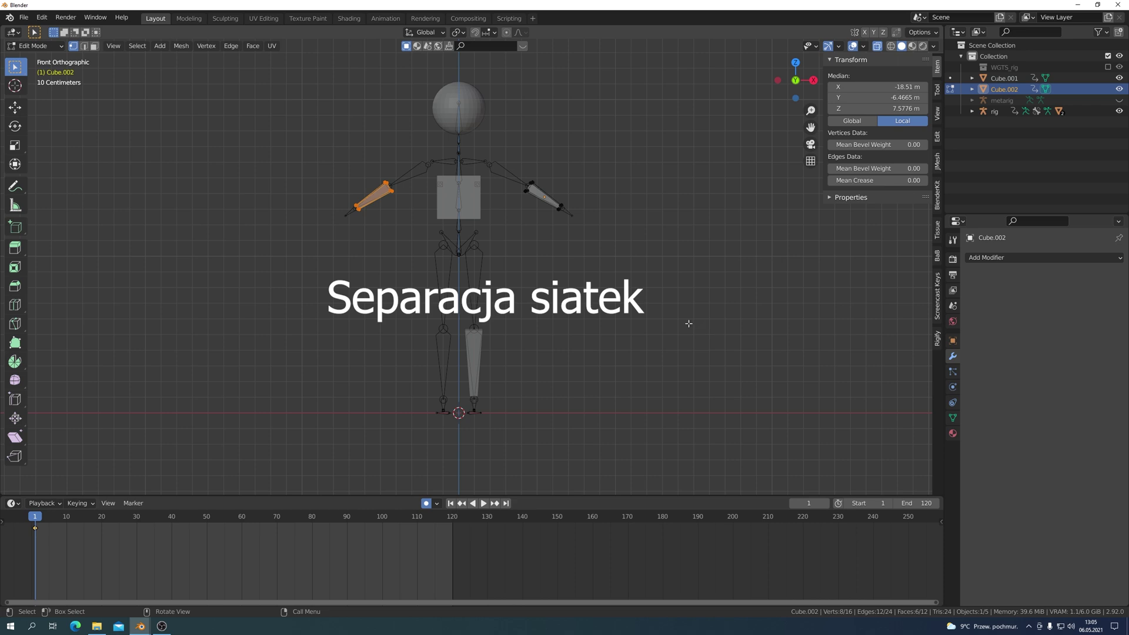
key("p")
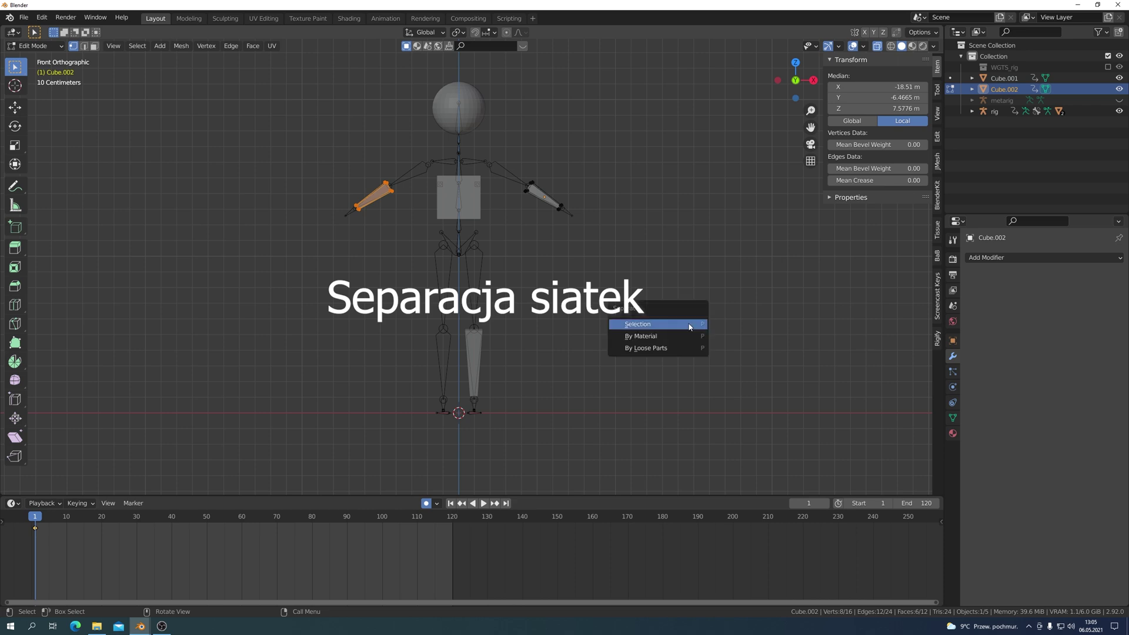
left_click(635, 325)
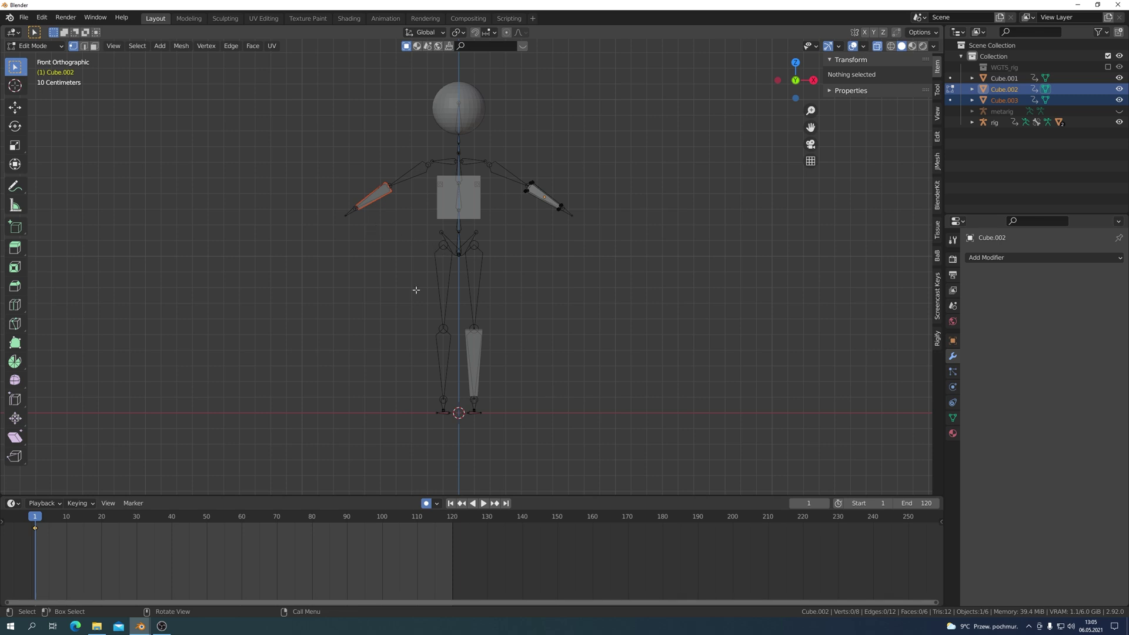
key("ctrl+Tab")
Return to Object Mode and reselect the arm block Cube.003, framing the head and arms
left_click(560, 291)
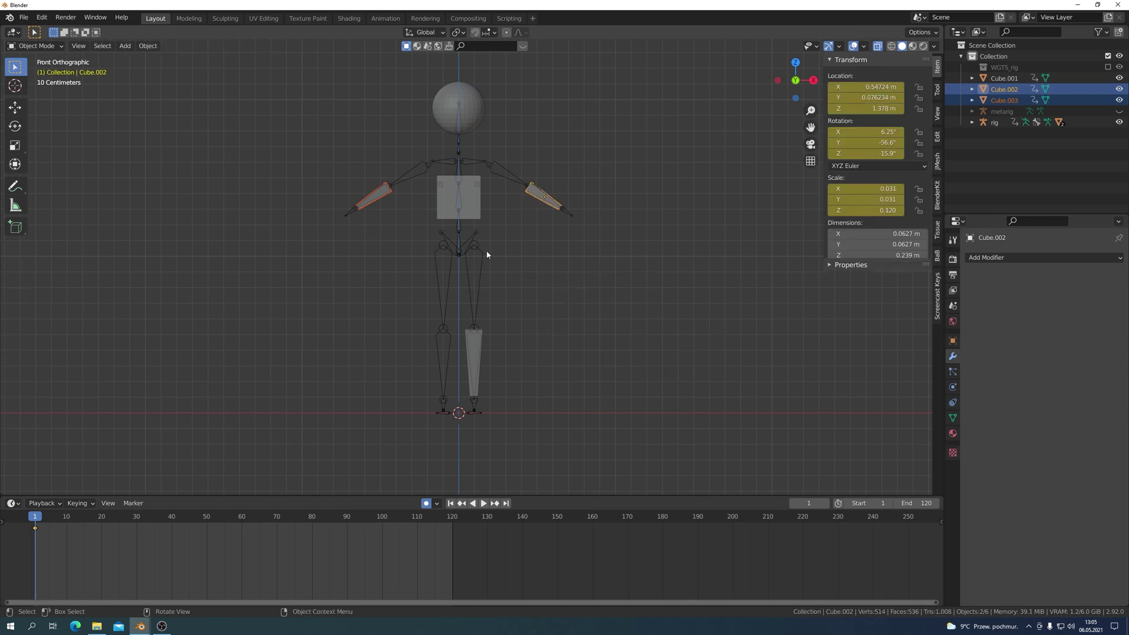
left_click(379, 198)
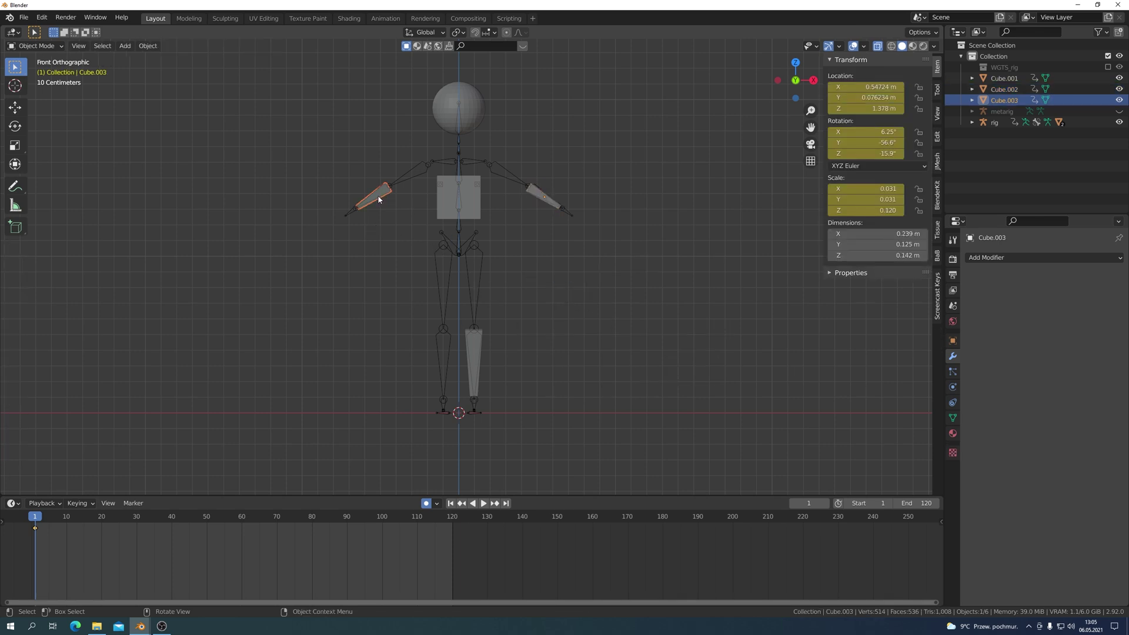
left_click(553, 207)
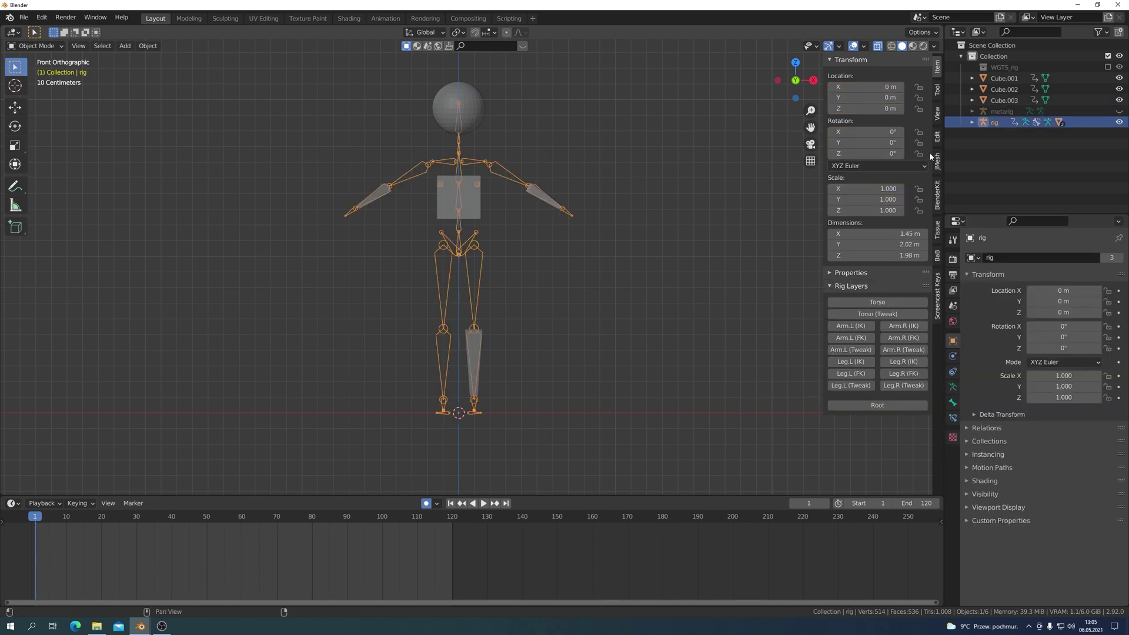
left_click(542, 201)
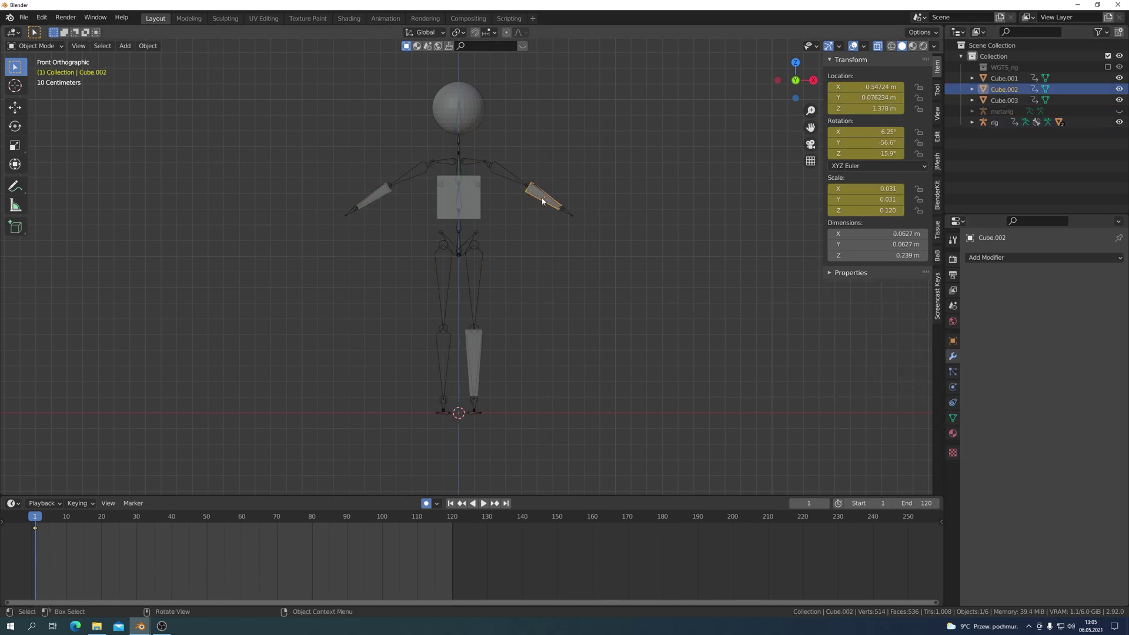
left_click(1002, 101)
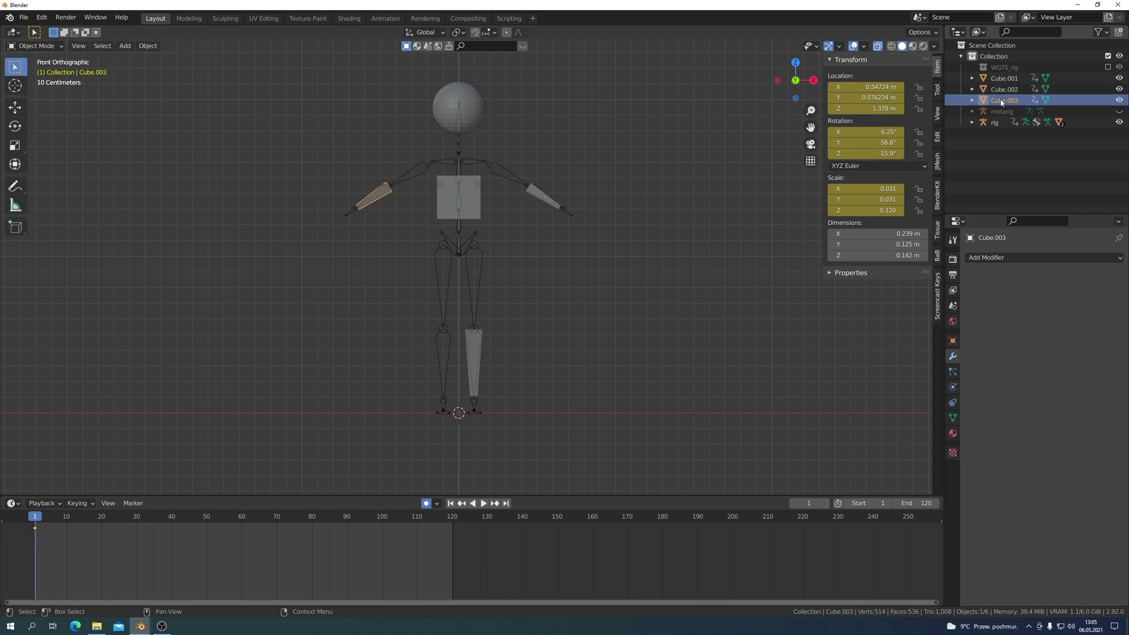
scroll(568, 271, "up", 2)
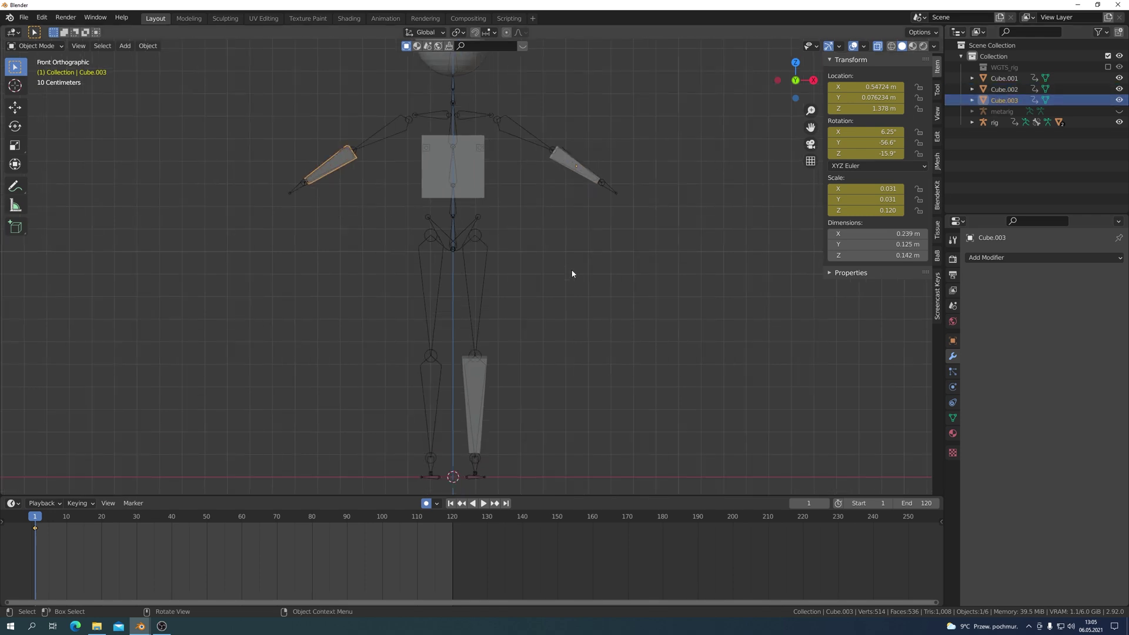
middle_click_drag(568, 270, 565, 374, "shift")
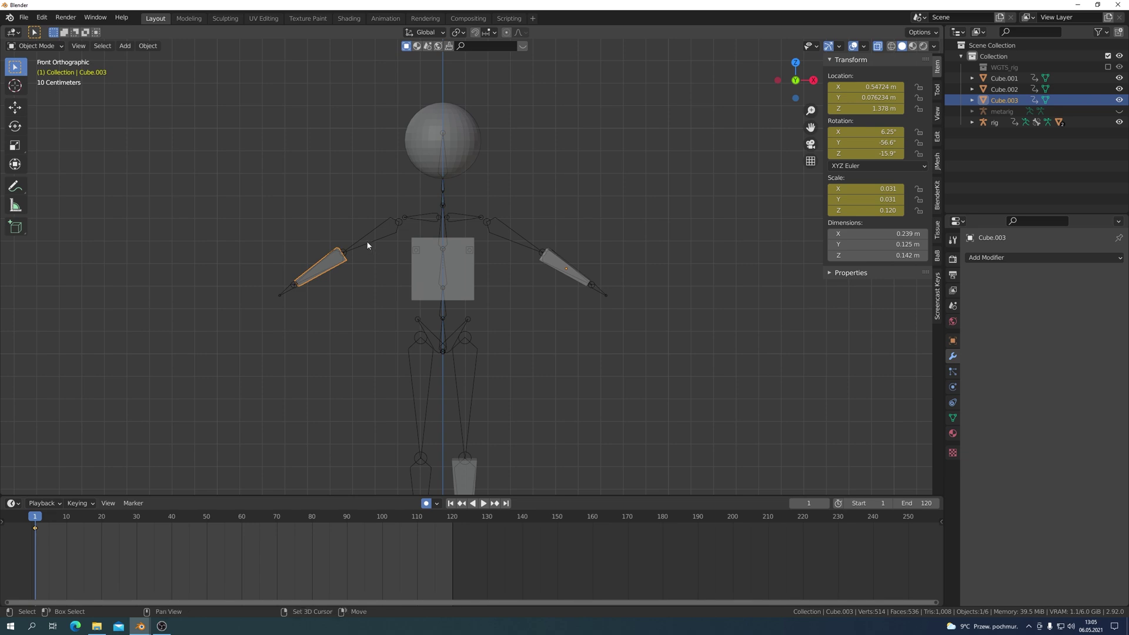
Bone-parent Cube.003 to ORG-forearm.R in Pose Mode, then switch back to Object Mode
left_click(367, 245, "shift")
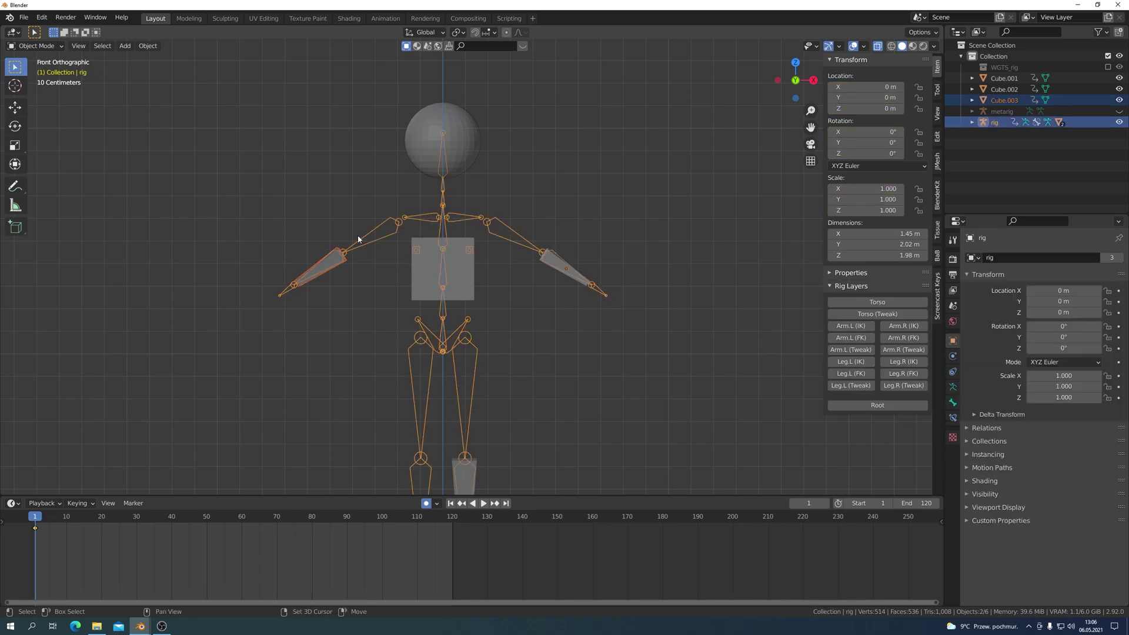
left_click(58, 47)
left_click(40, 85)
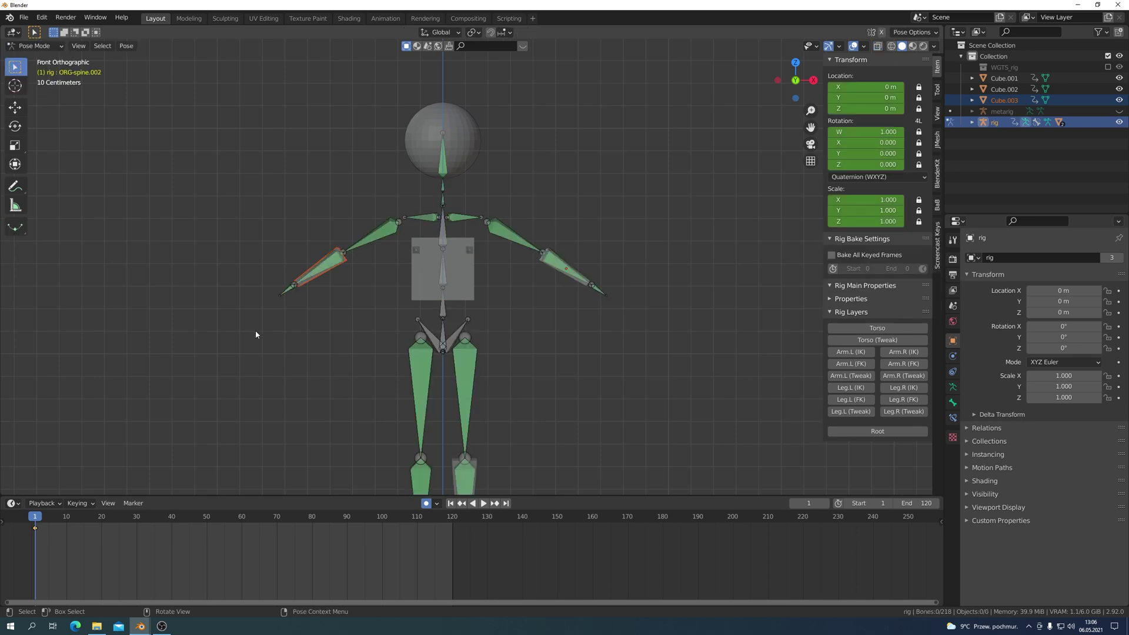
left_click(328, 270)
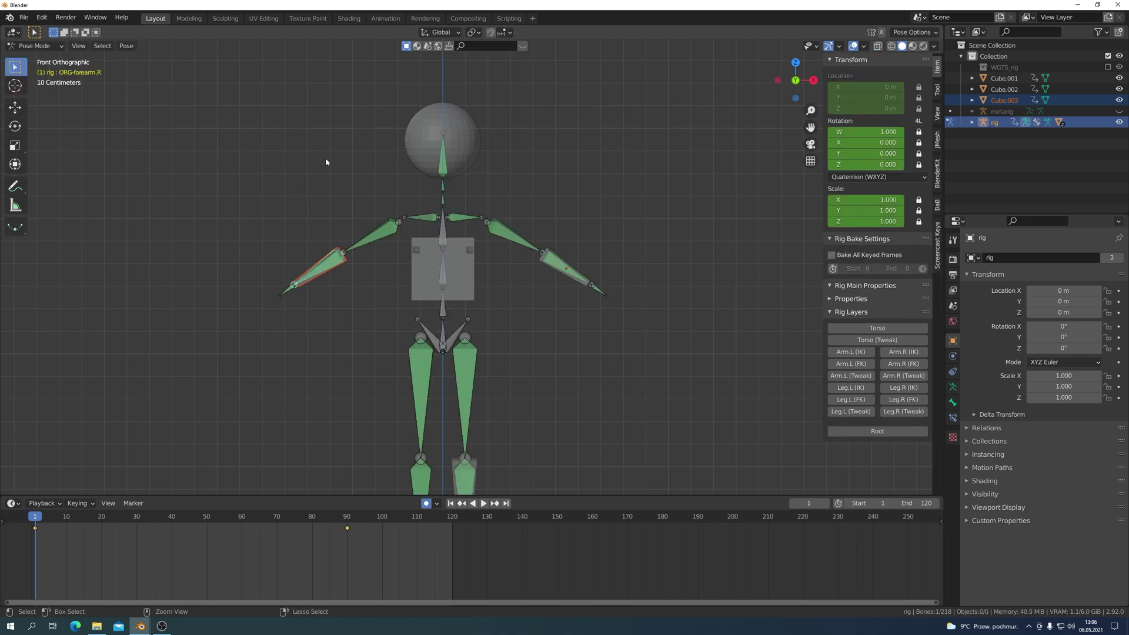
key("ctrl+p")
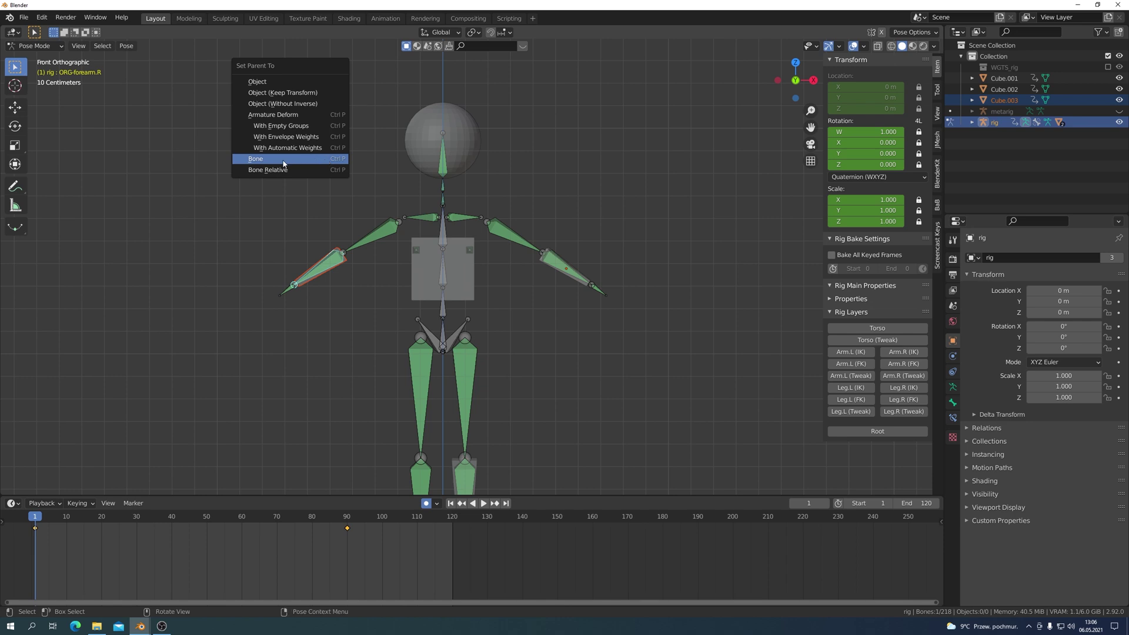
left_click(284, 164)
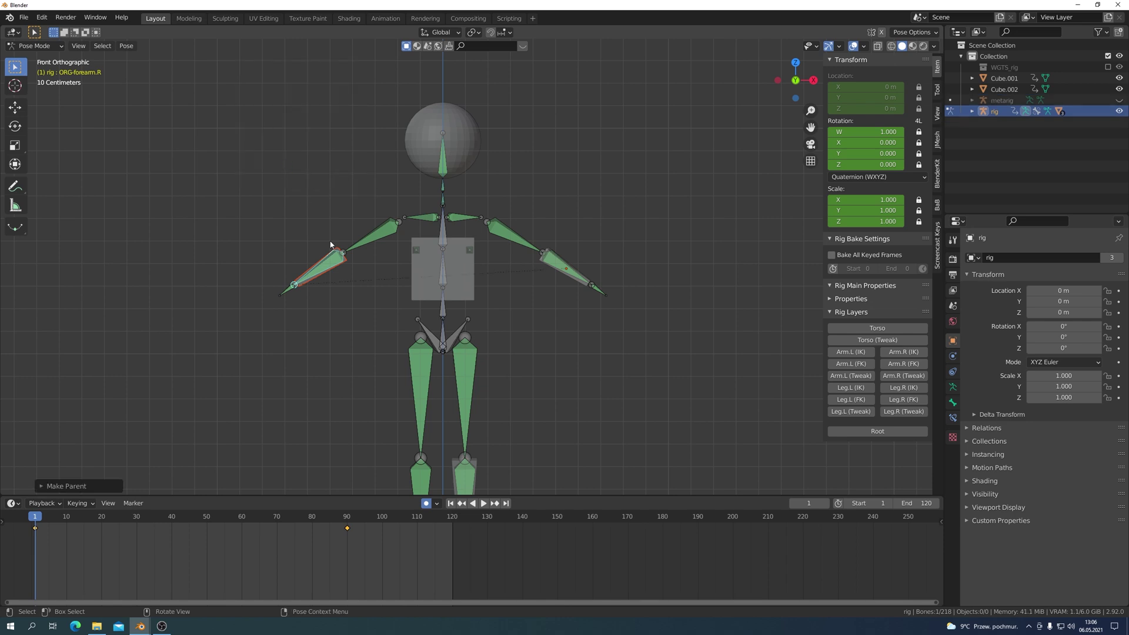
left_click(571, 276)
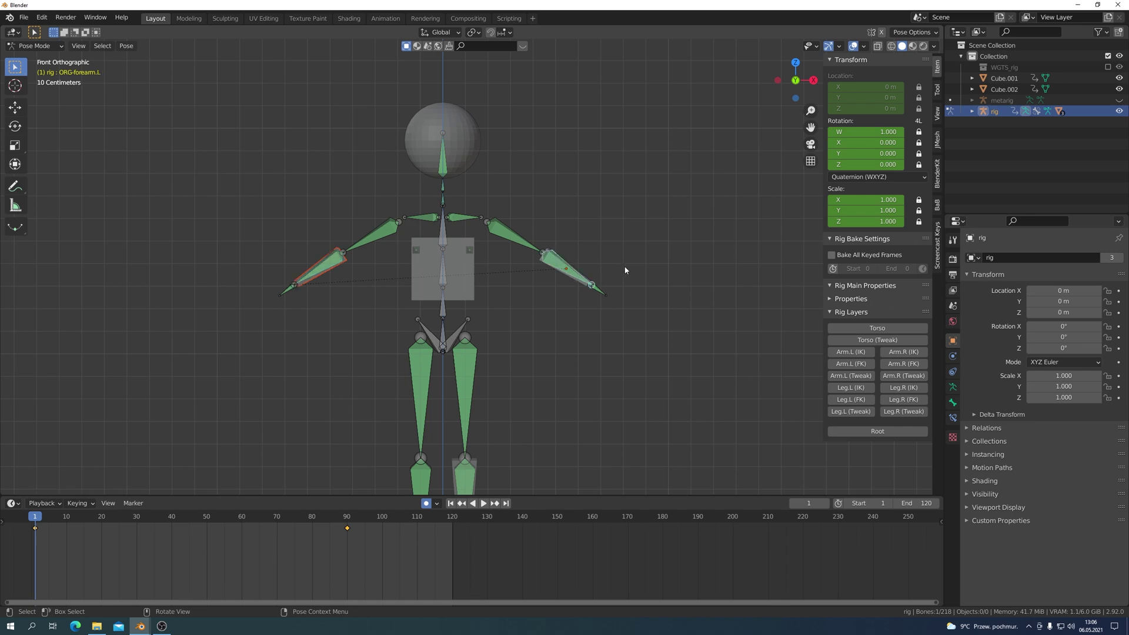
key("ctrl+Tab")
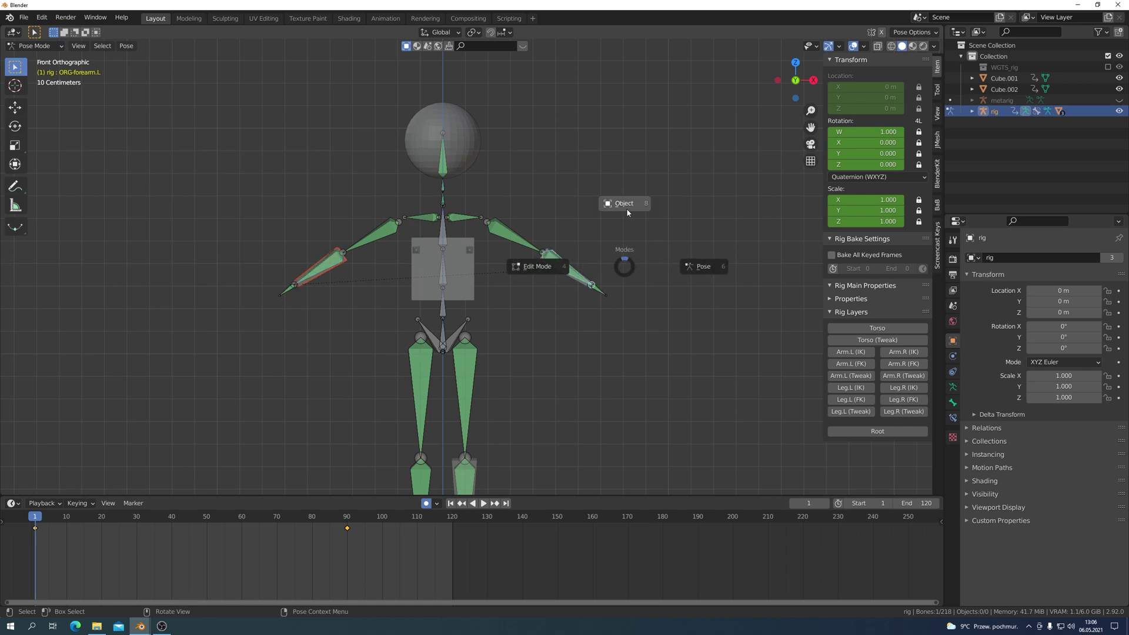
left_click(627, 204)
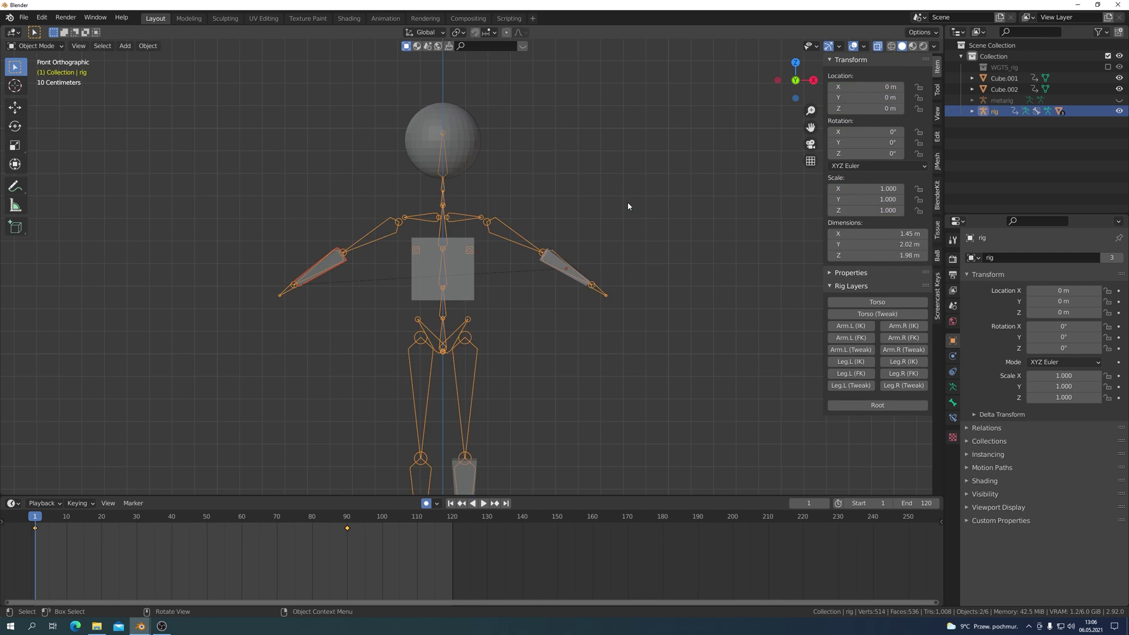
With Cube.002 and the rig selected, bone-parent Cube.002 to ORG-forearm.L in Pose Mode
left_click(578, 283)
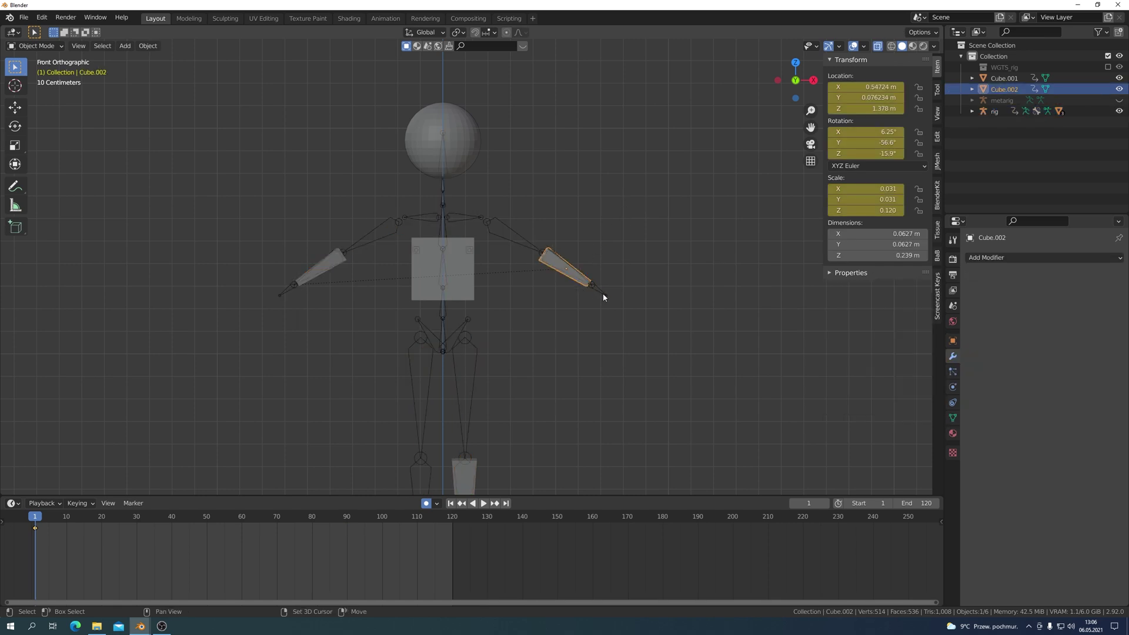
left_click(513, 241, "shift")
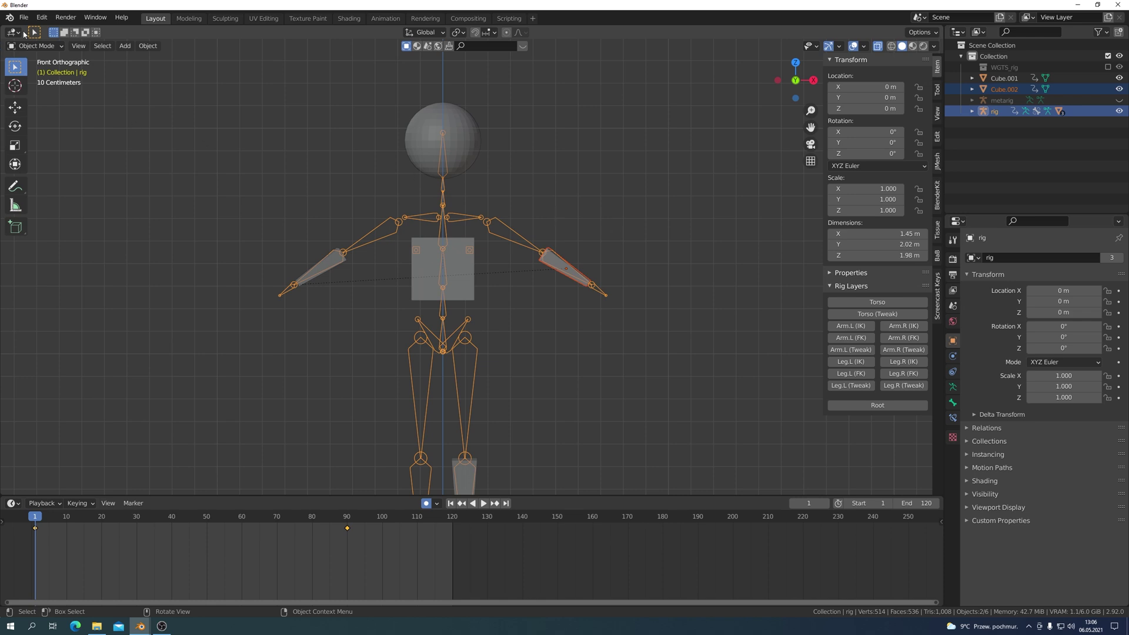
left_click(63, 48)
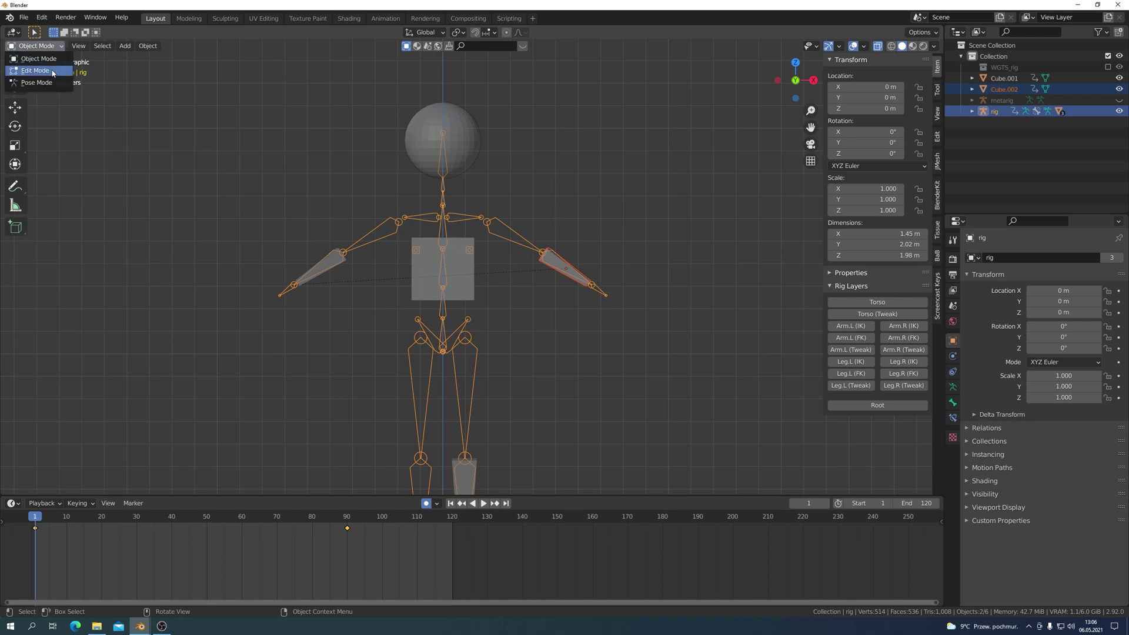
left_click(46, 84)
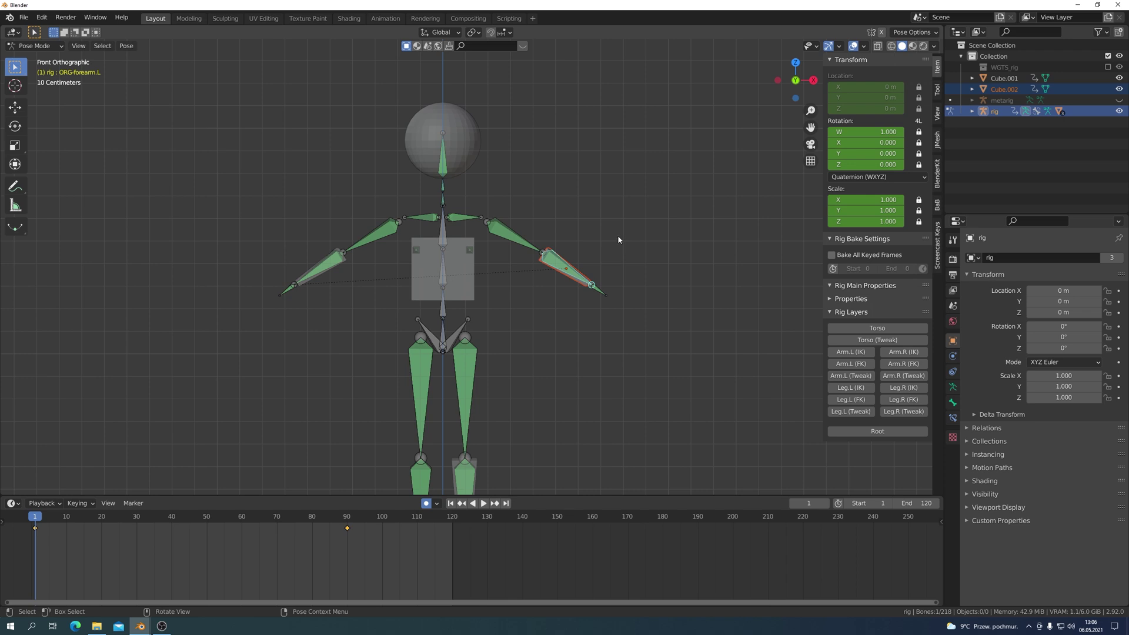
key("ctrl")
key("ctrl+p")
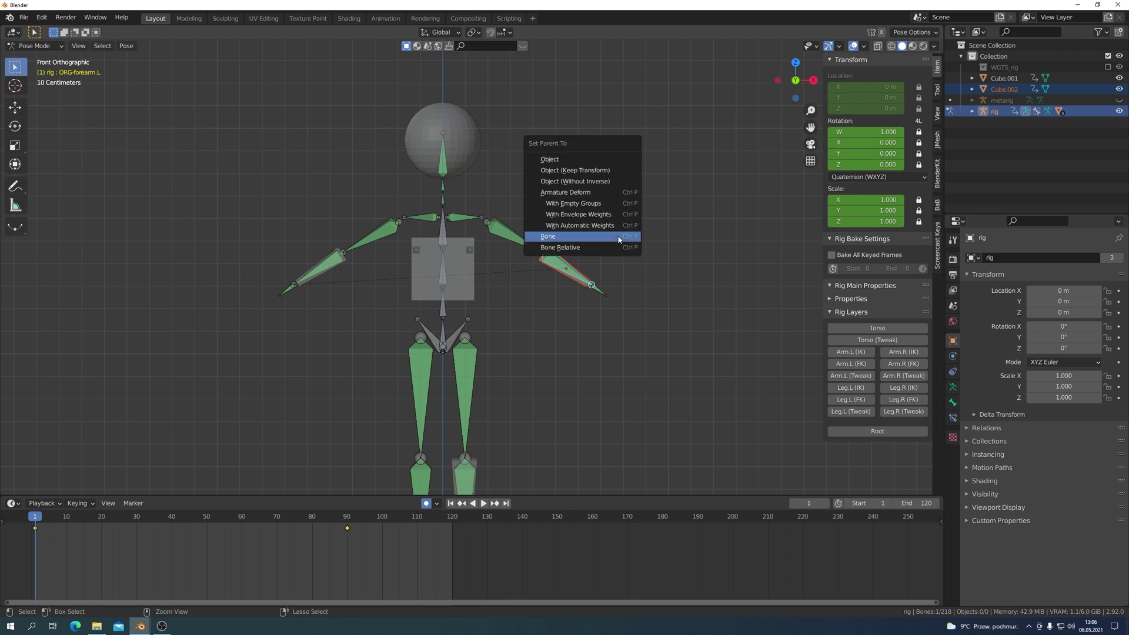
left_click(589, 238)
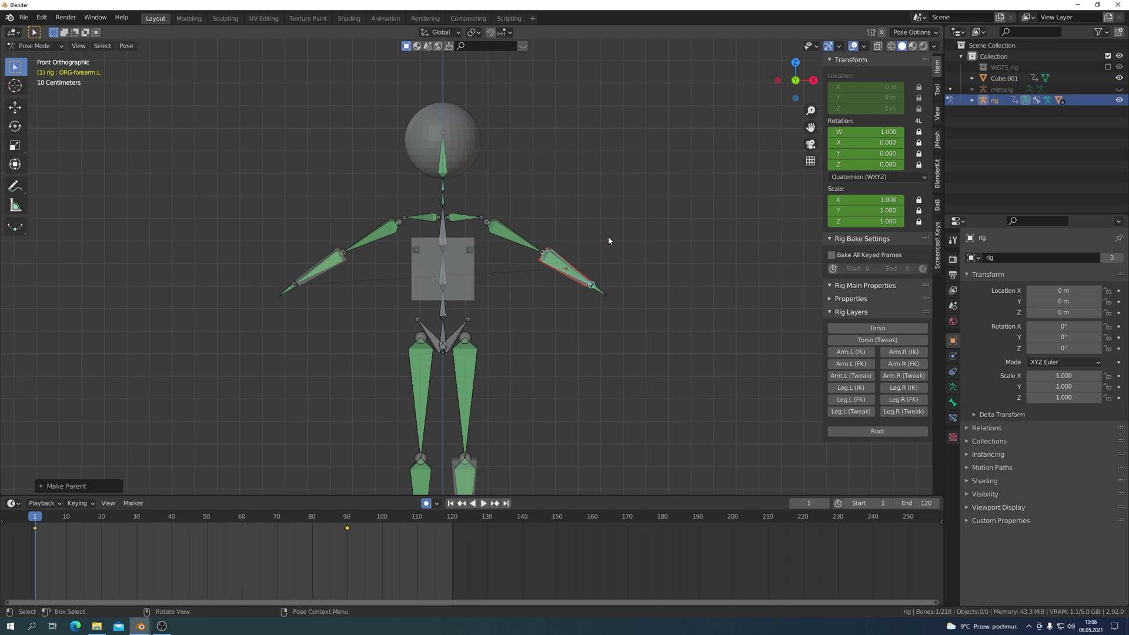
key("ctrl+Tab")
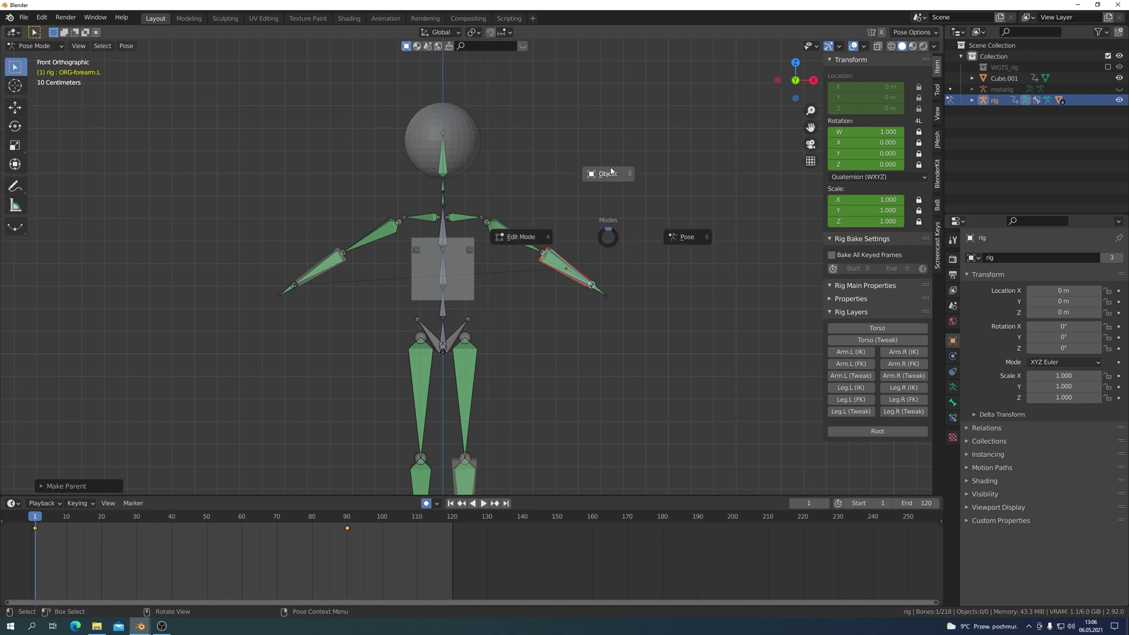
left_click(611, 172)
Orbit to a perspective view, play the animation, and stop it at frame 44
left_click(627, 221)
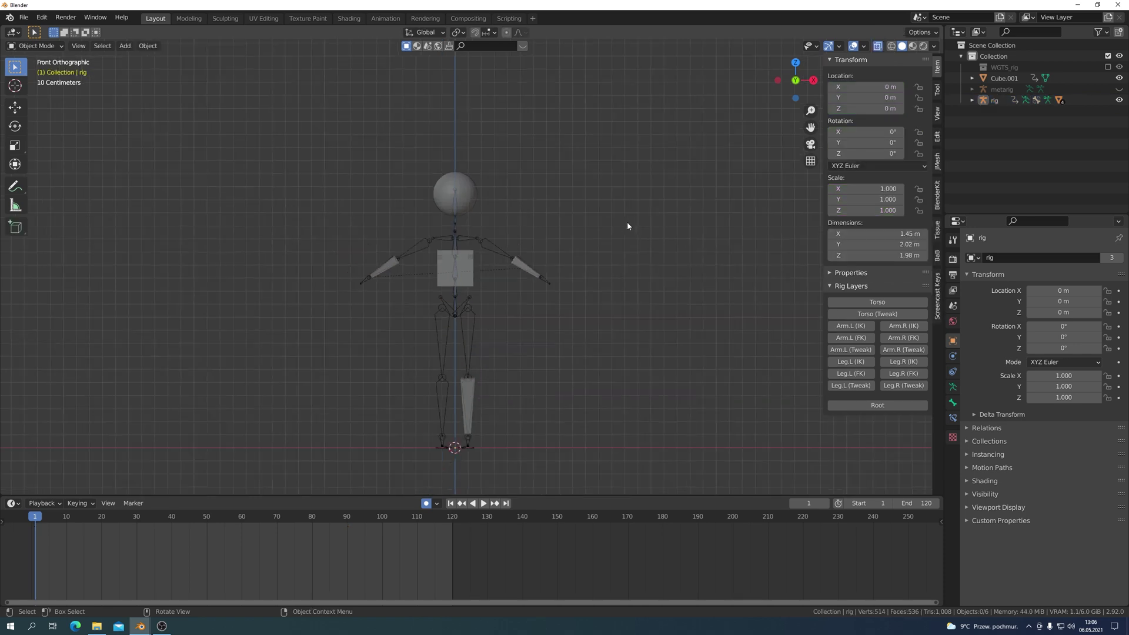
middle_click_drag(627, 222, 579, 248)
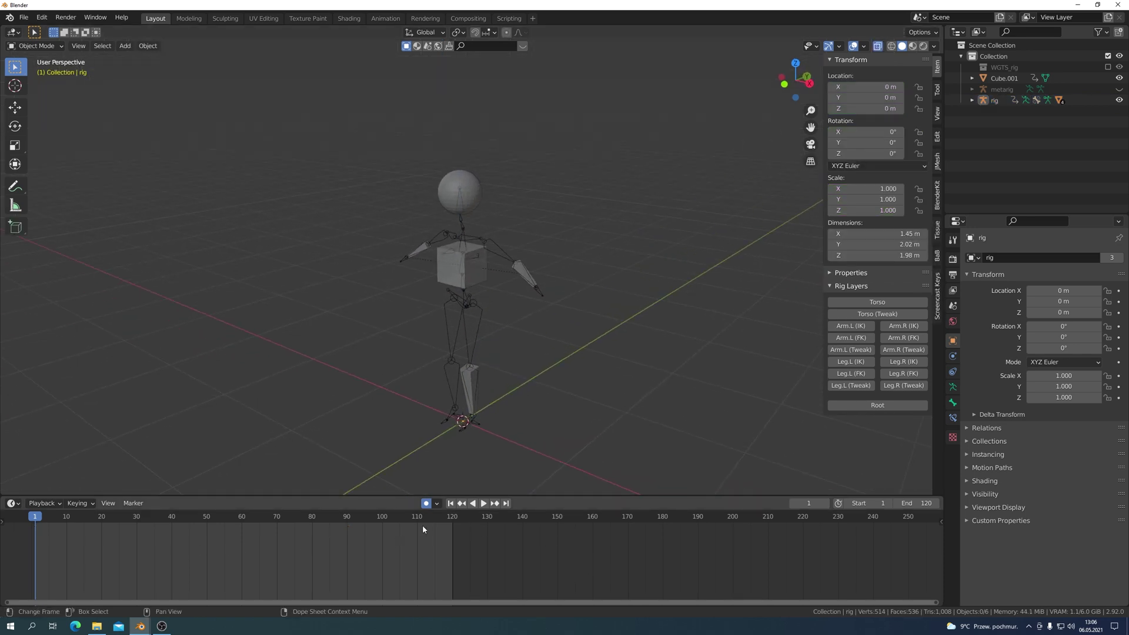
left_click(484, 503)
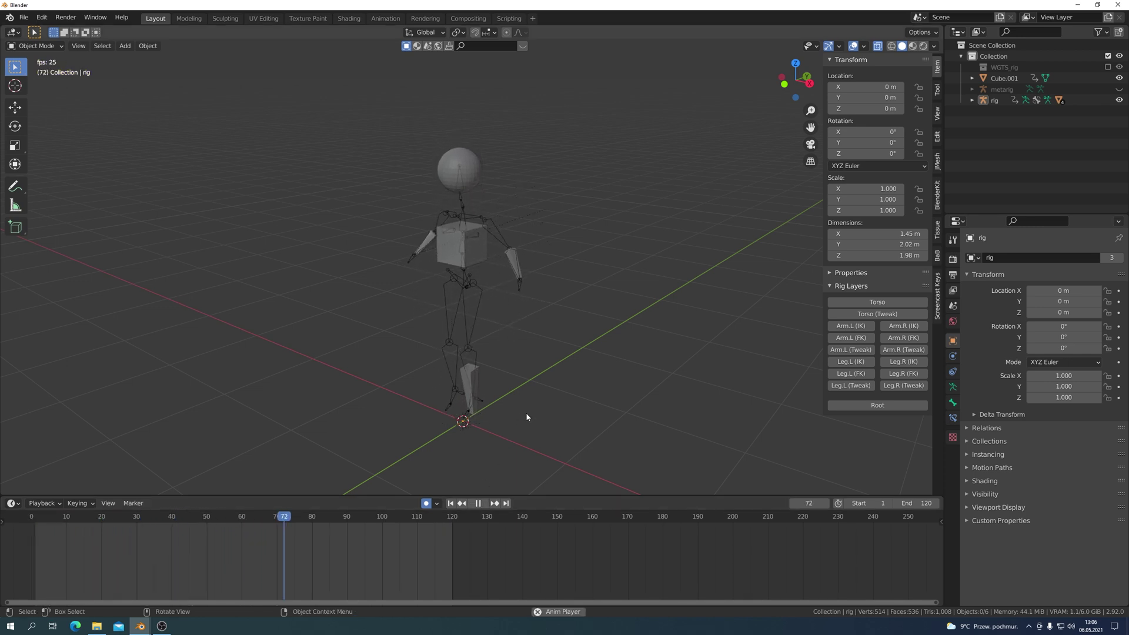
left_click(478, 503)
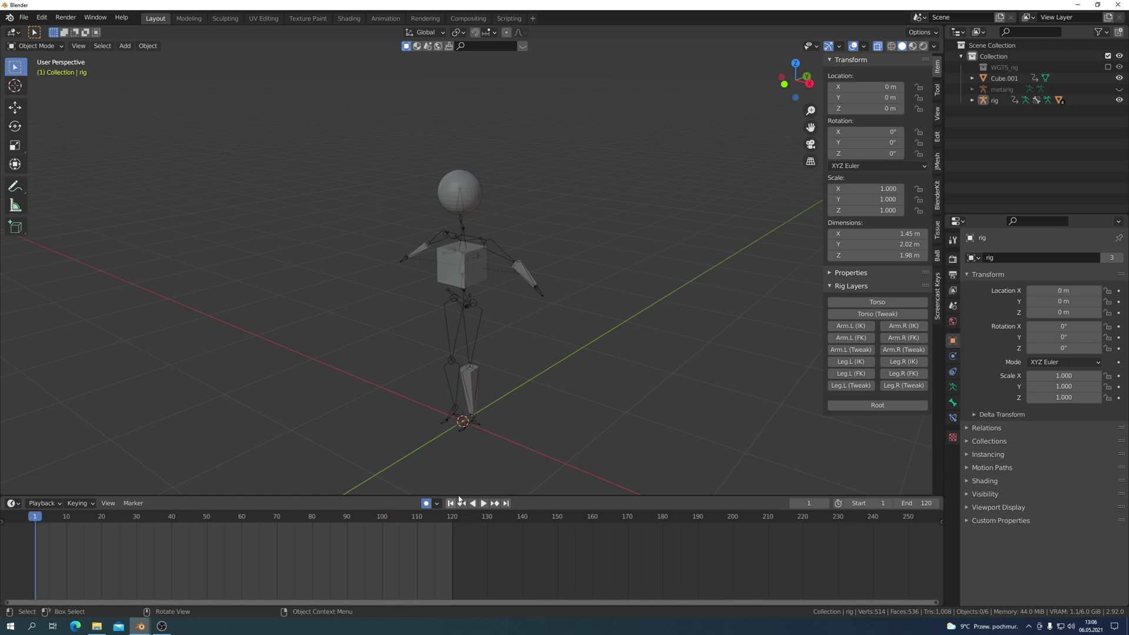
left_click(483, 504)
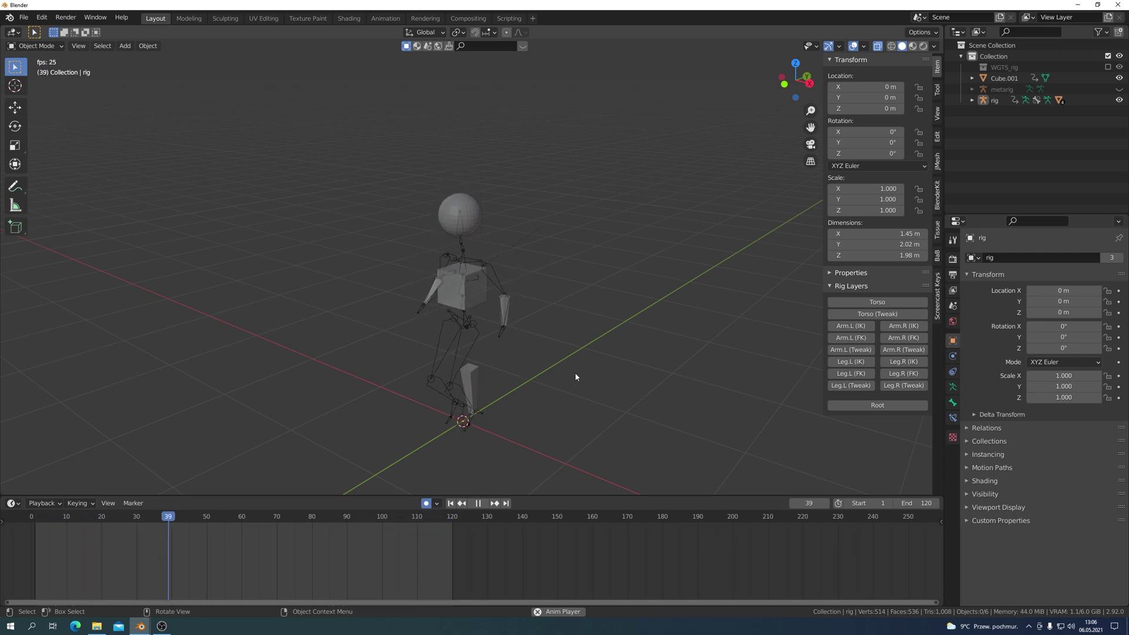
mouse_move(523, 373)
middle_mouse_down()
mouse_move(573, 357)
mouse_move(574, 343)
middle_mouse_up()
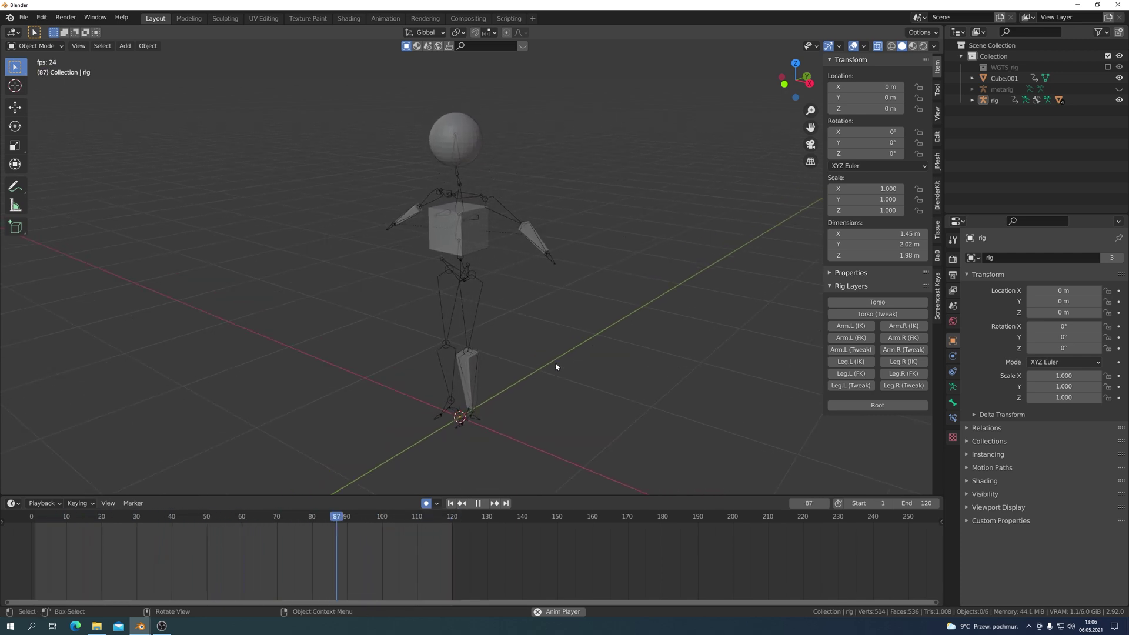
scroll(555, 363, "up", 1)
scroll(555, 367, "down", 1)
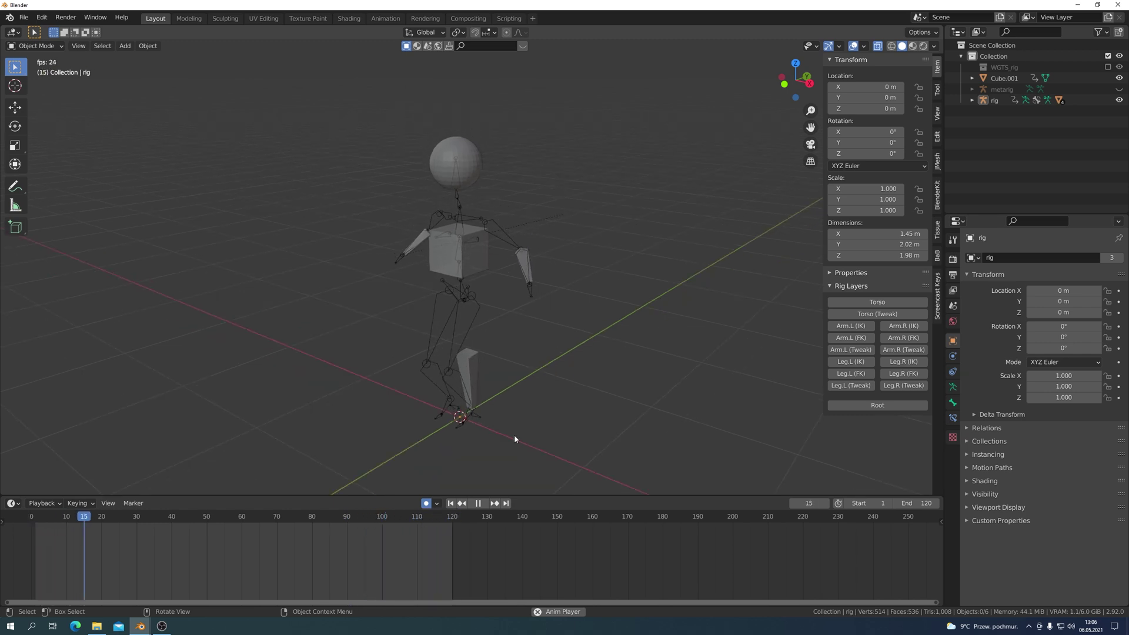
left_click(479, 504)
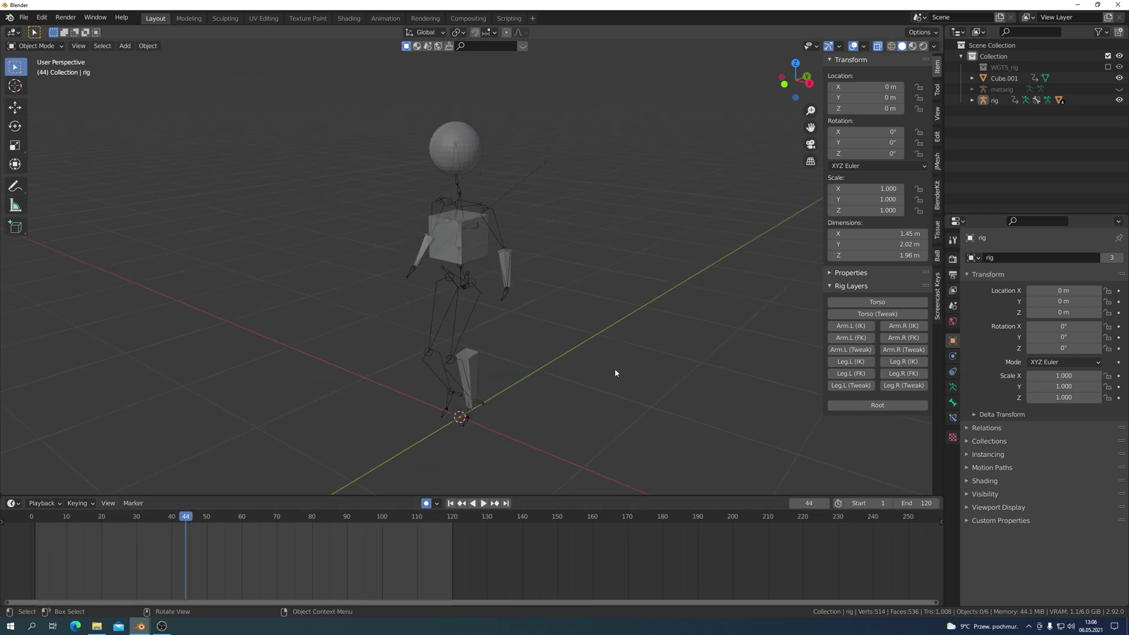
mouse_move(140, 627)
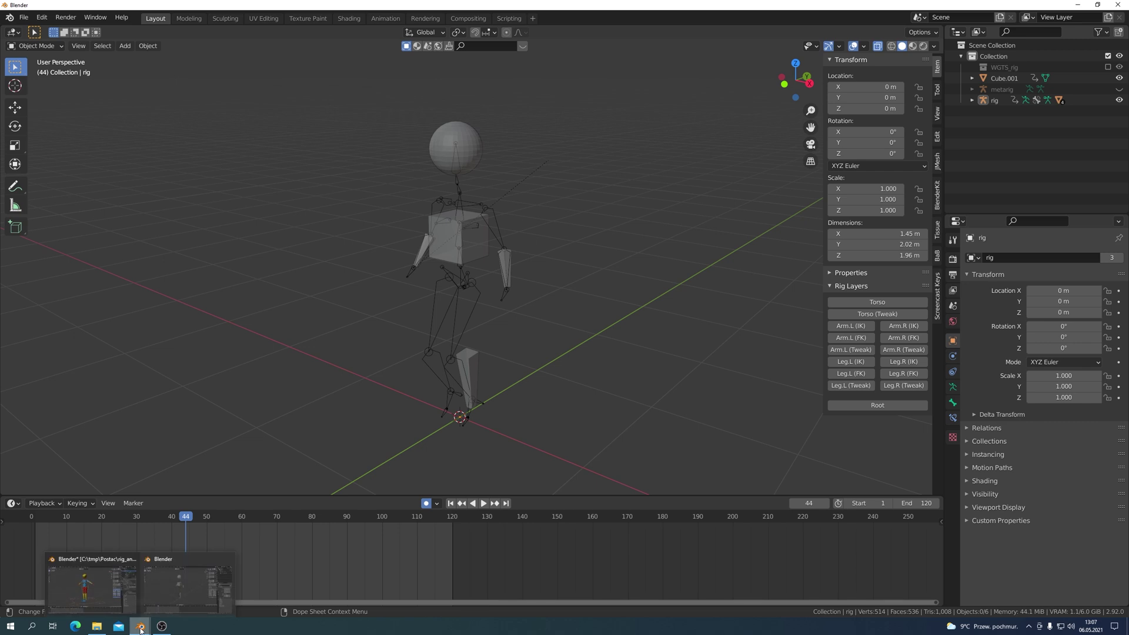
Bring the rig_animacja.blend window with the coloured mannequin forward and play its animation
left_click(102, 563)
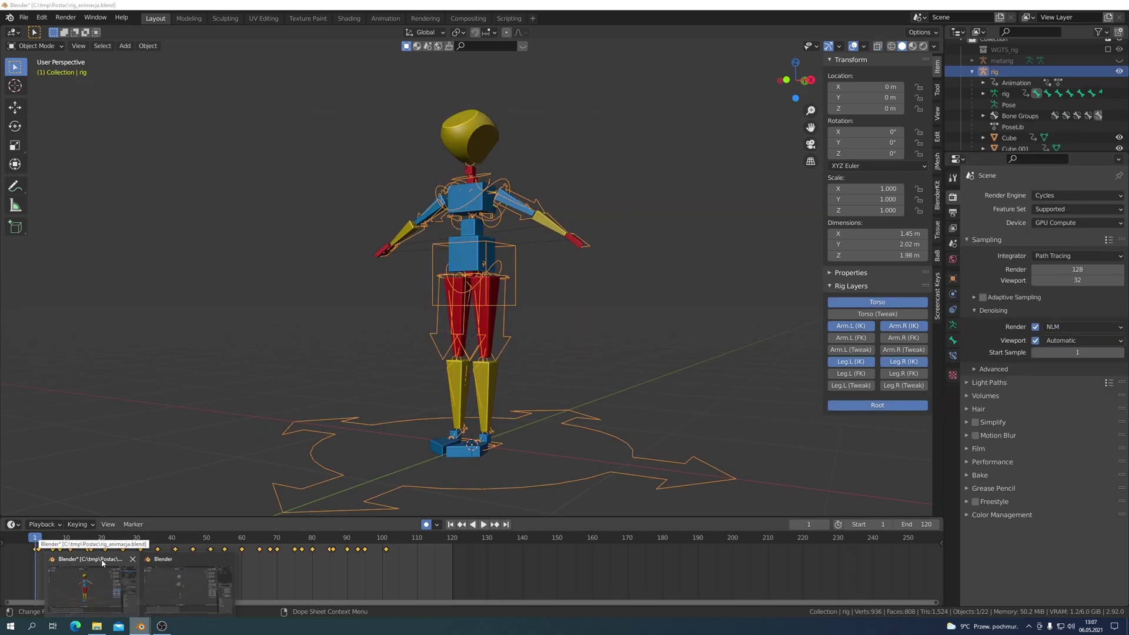
left_click(102, 562)
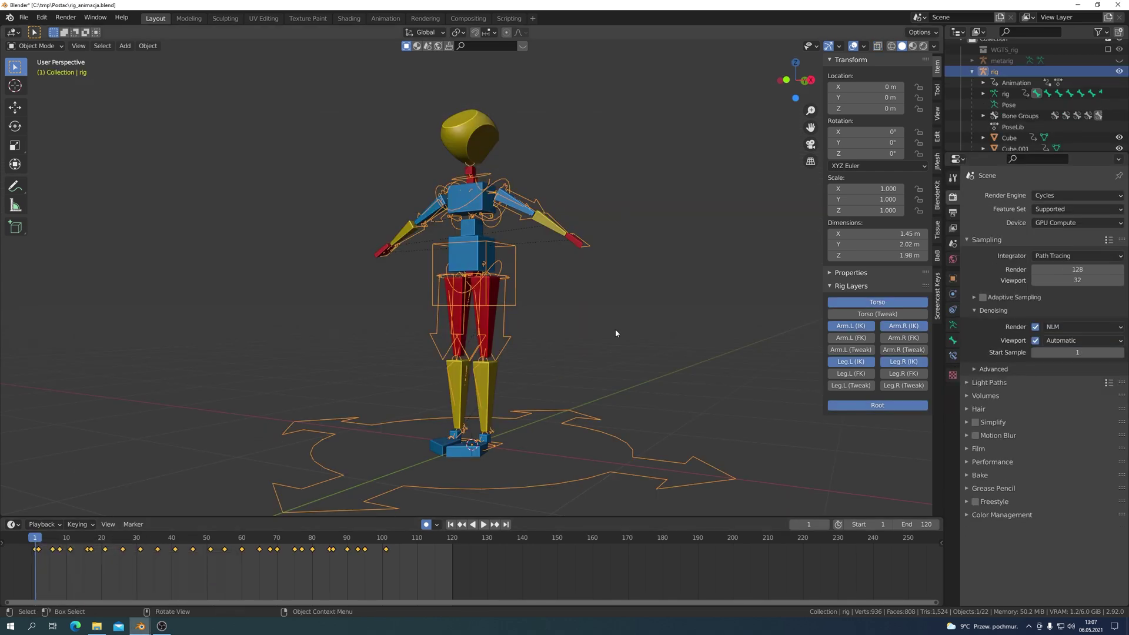
left_click(484, 524)
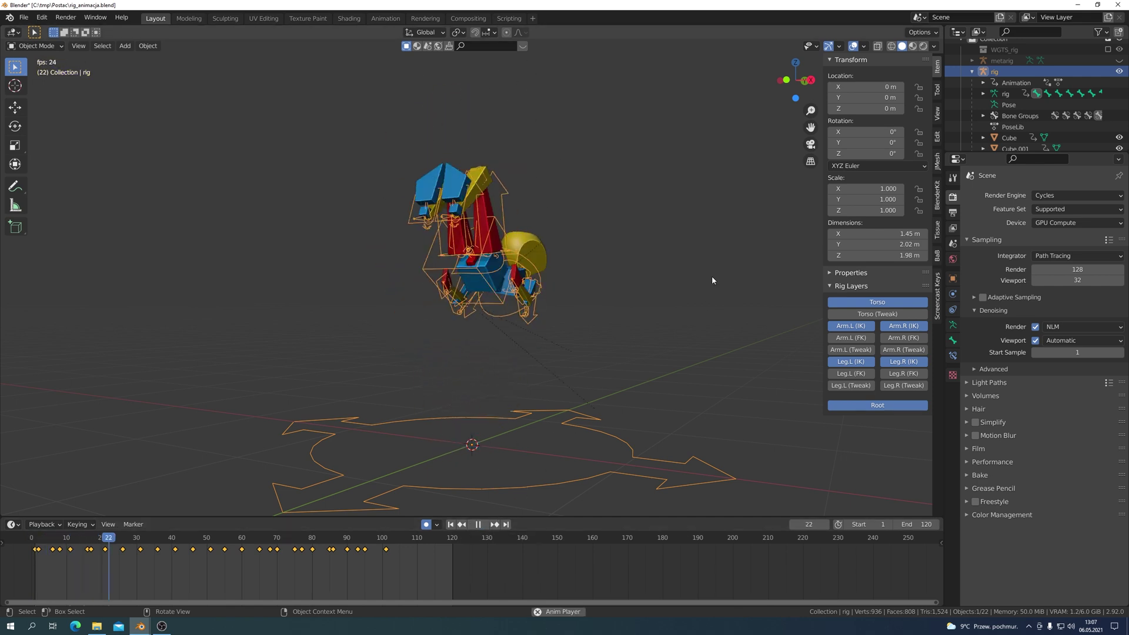